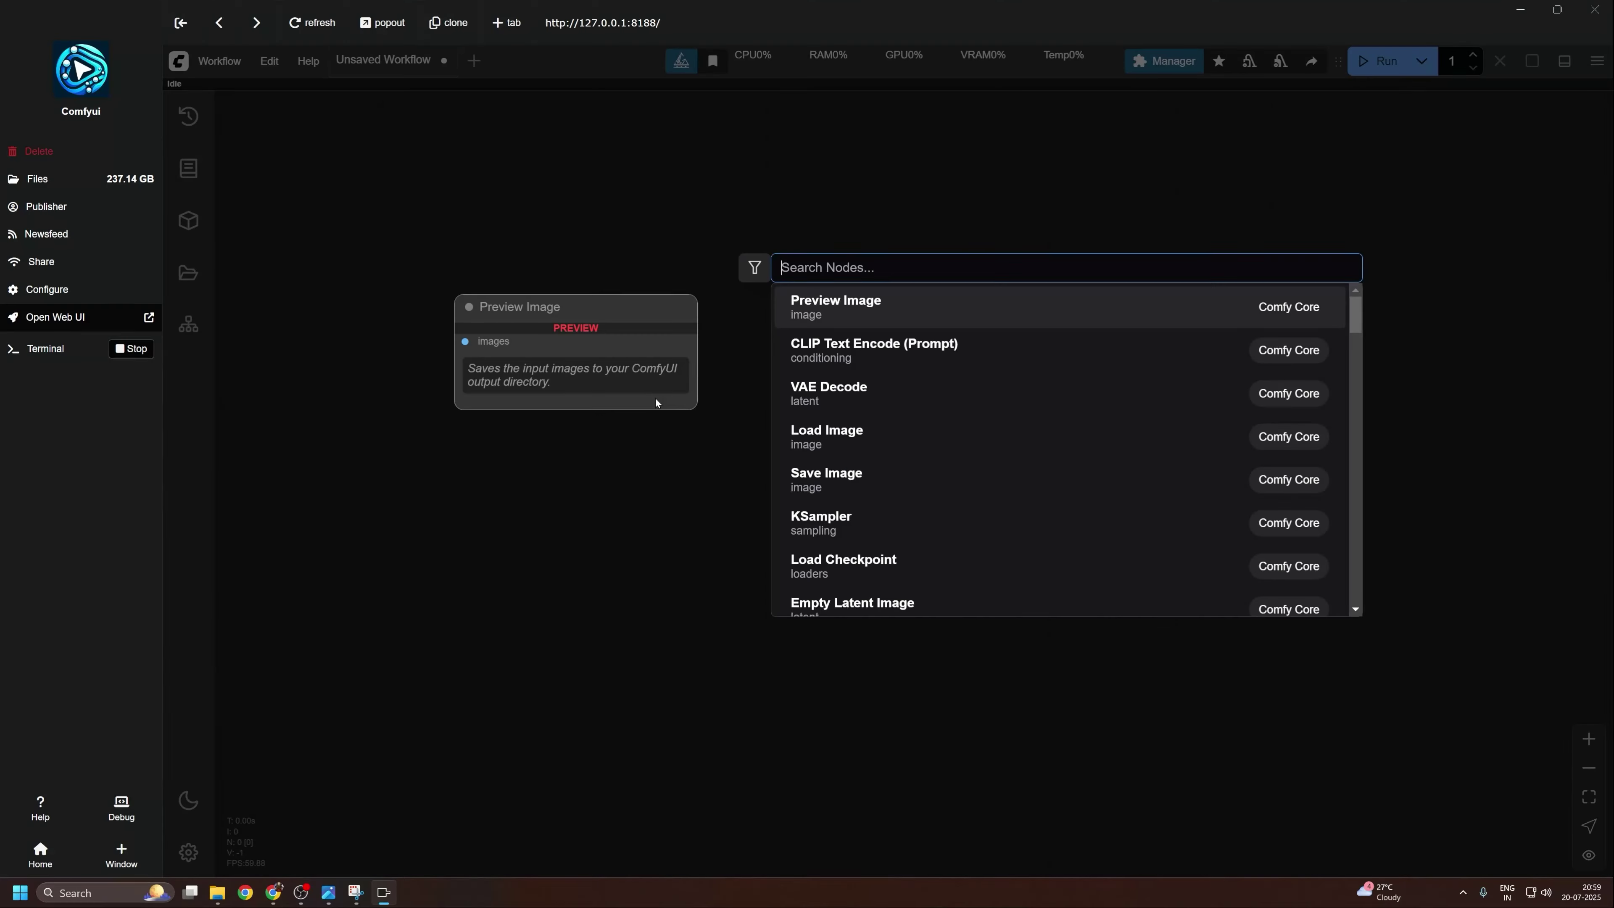
# Add a Unet Loader (GGUF) node and a DualCLIPLoader (GGUF) node to the empty workflow
pyautogui.write('unet loader')
pyautogui.press('Return')
pyautogui.doubleClick(704, 434)
pyautogui.write('dual cl')
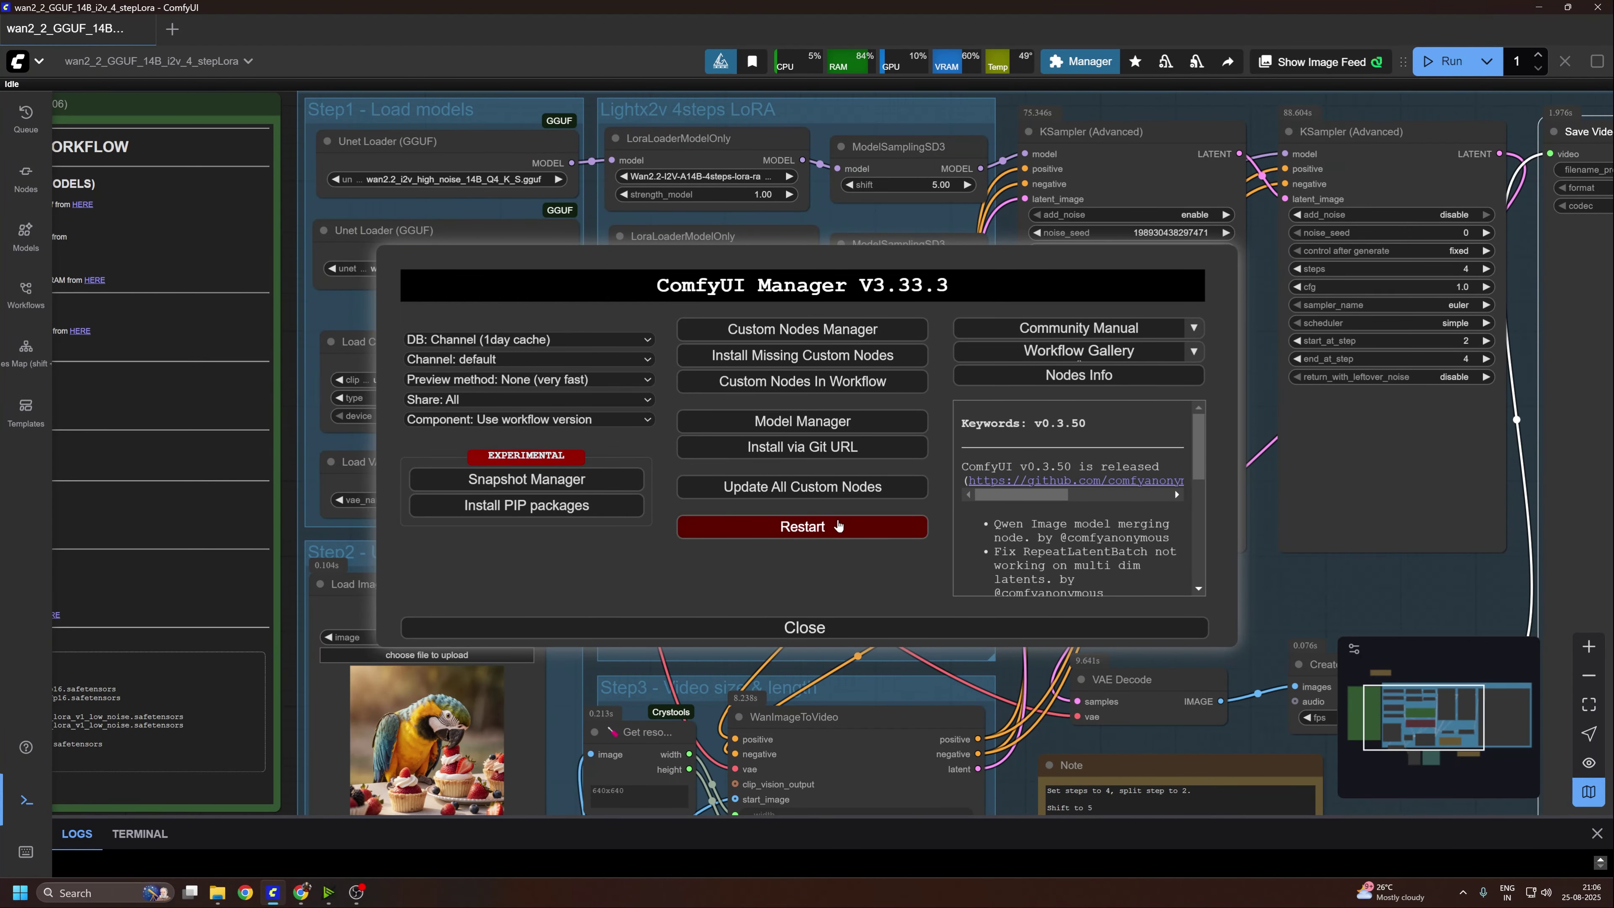
# Open the custom nodes list of the Wan2.2 workflow's manager and filter it to Missing
pyautogui.click(804, 626)
pyautogui.scroll(-3, 915, 379)
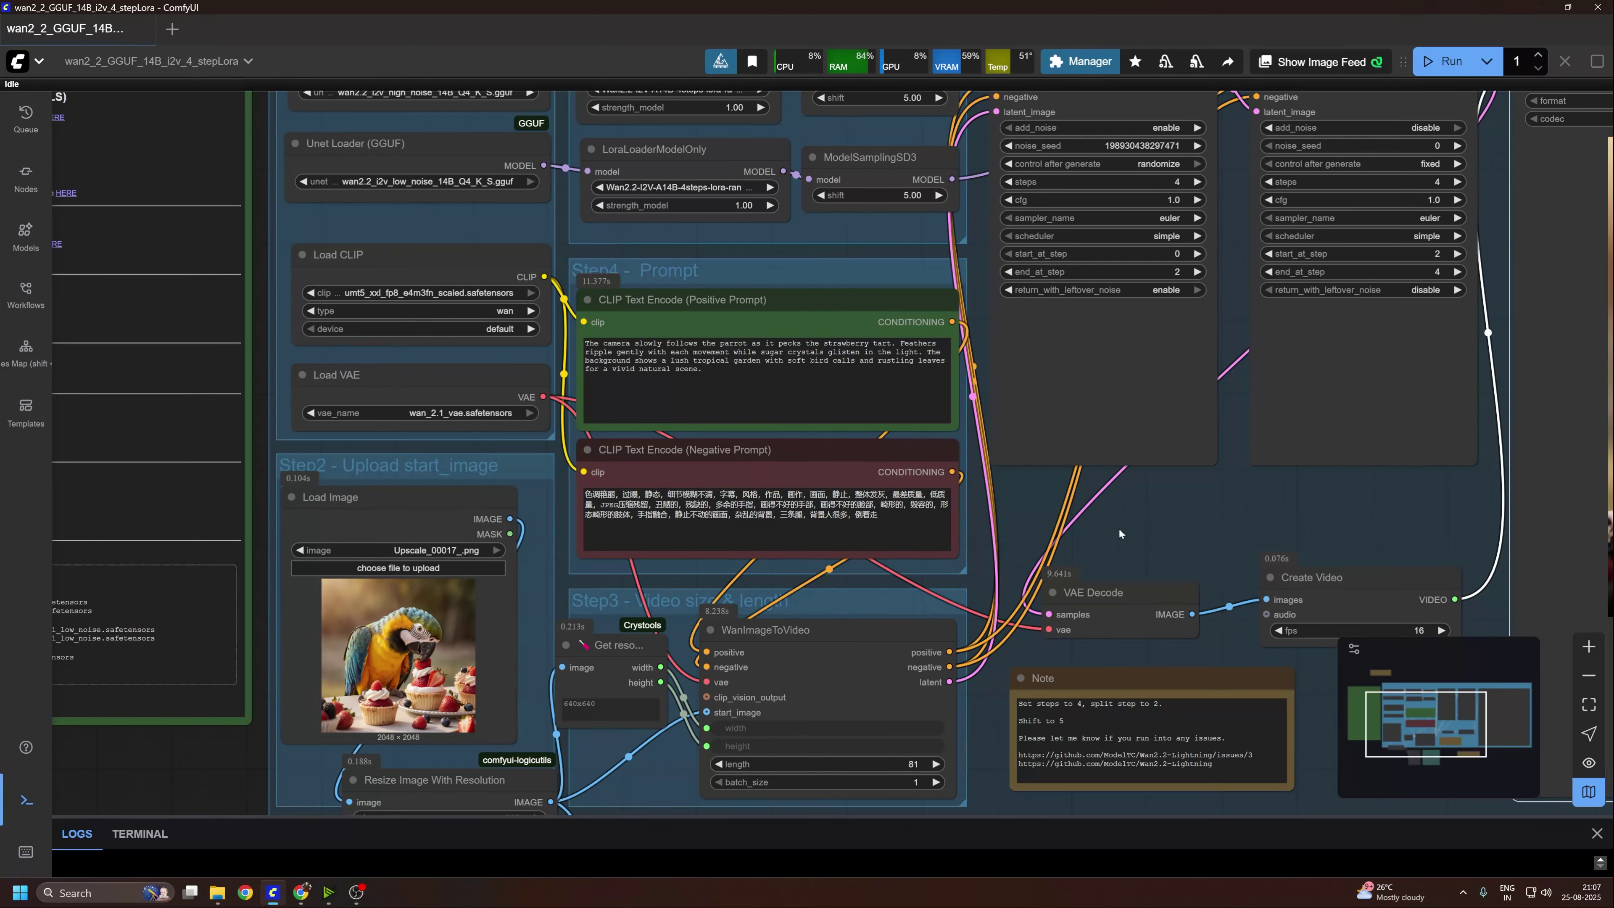
pyautogui.moveTo(1144, 515); pyautogui.dragTo(1146, 521)
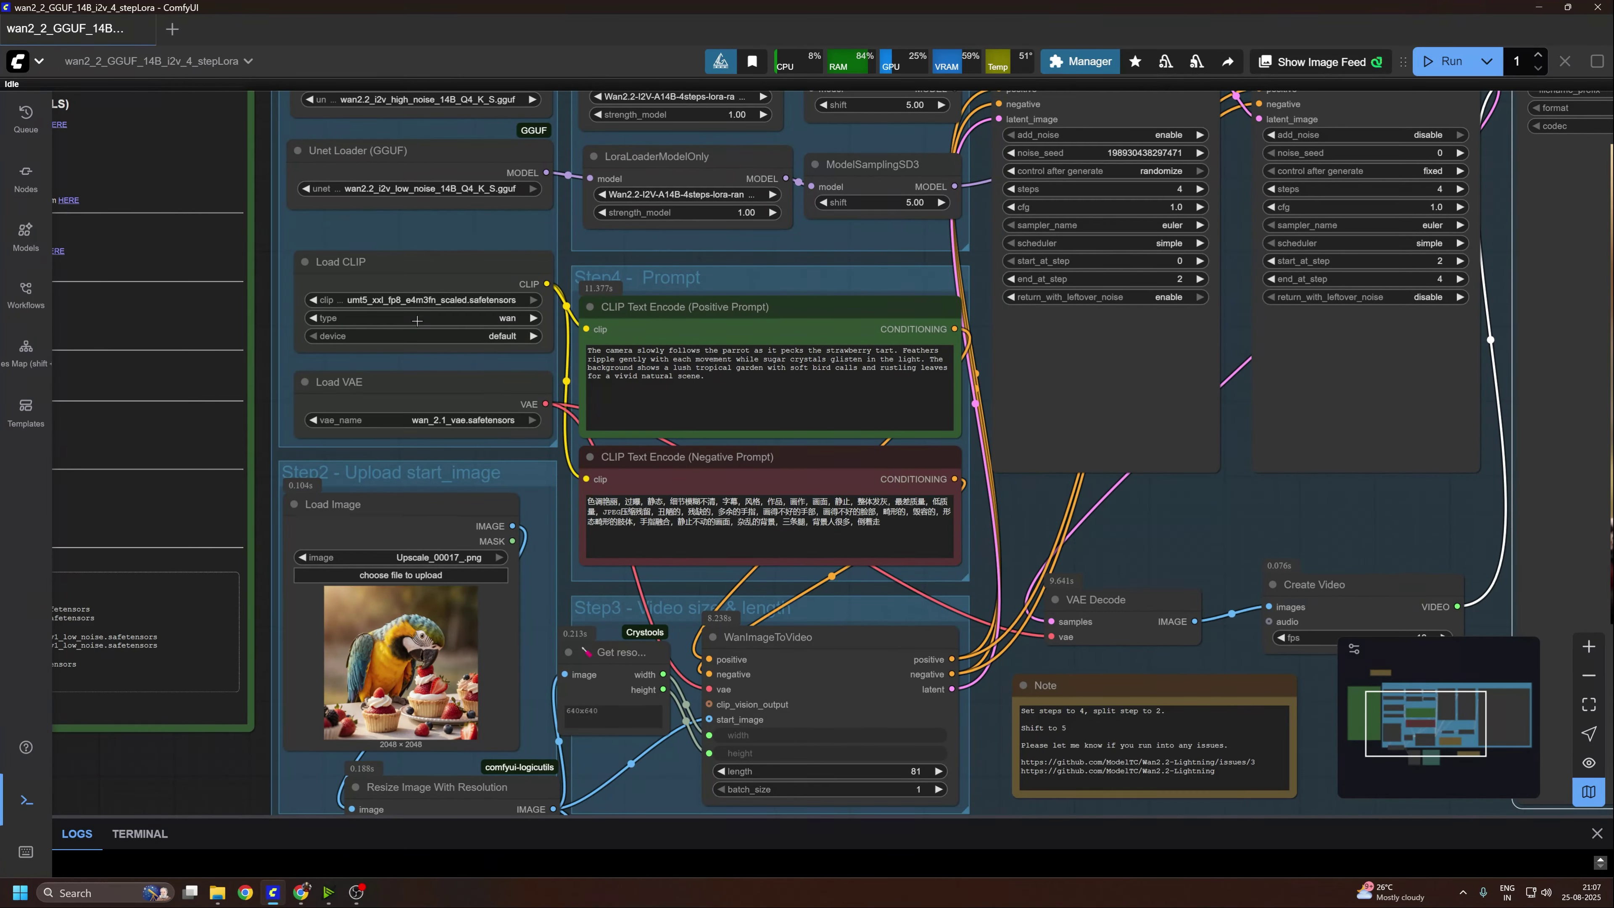
pyautogui.click(1082, 61)
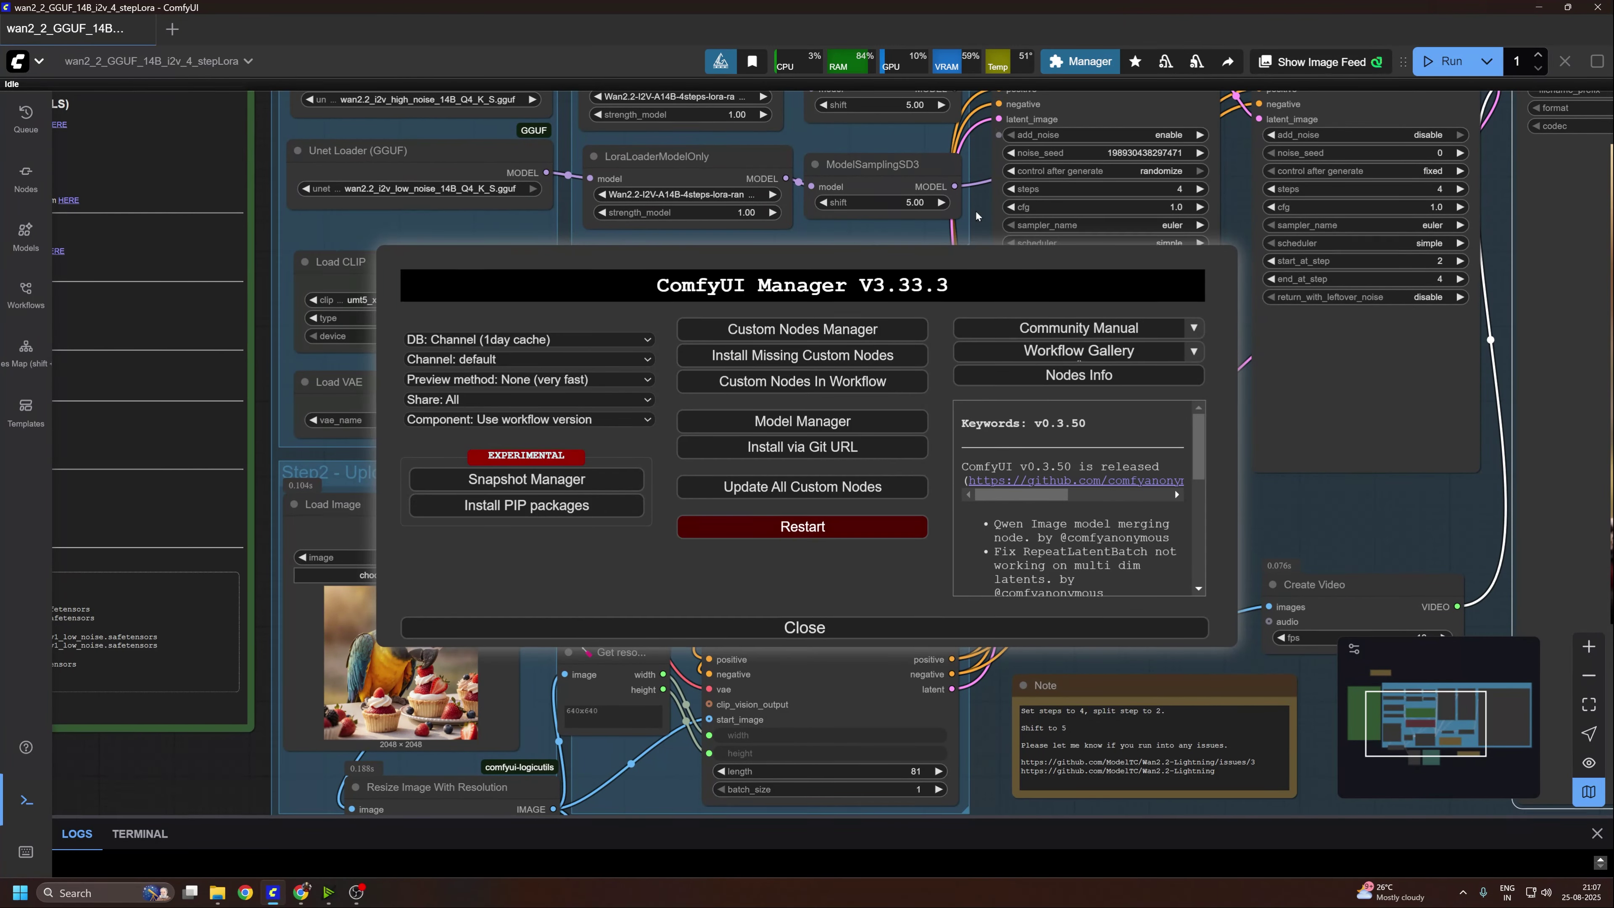
pyautogui.click(843, 328)
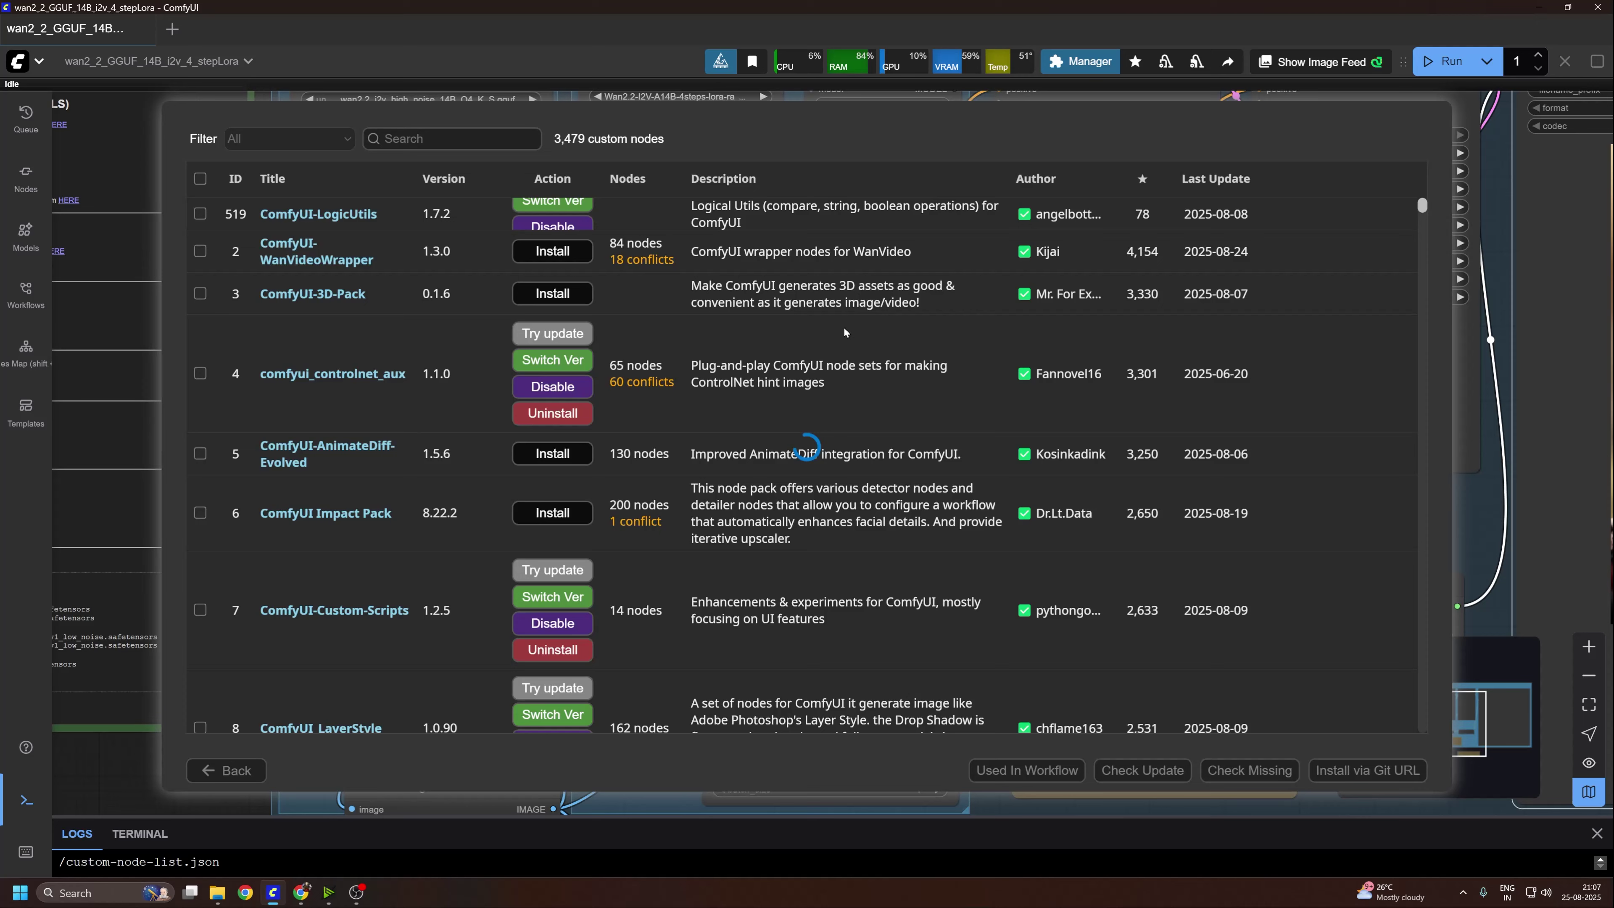
pyautogui.click(315, 138)
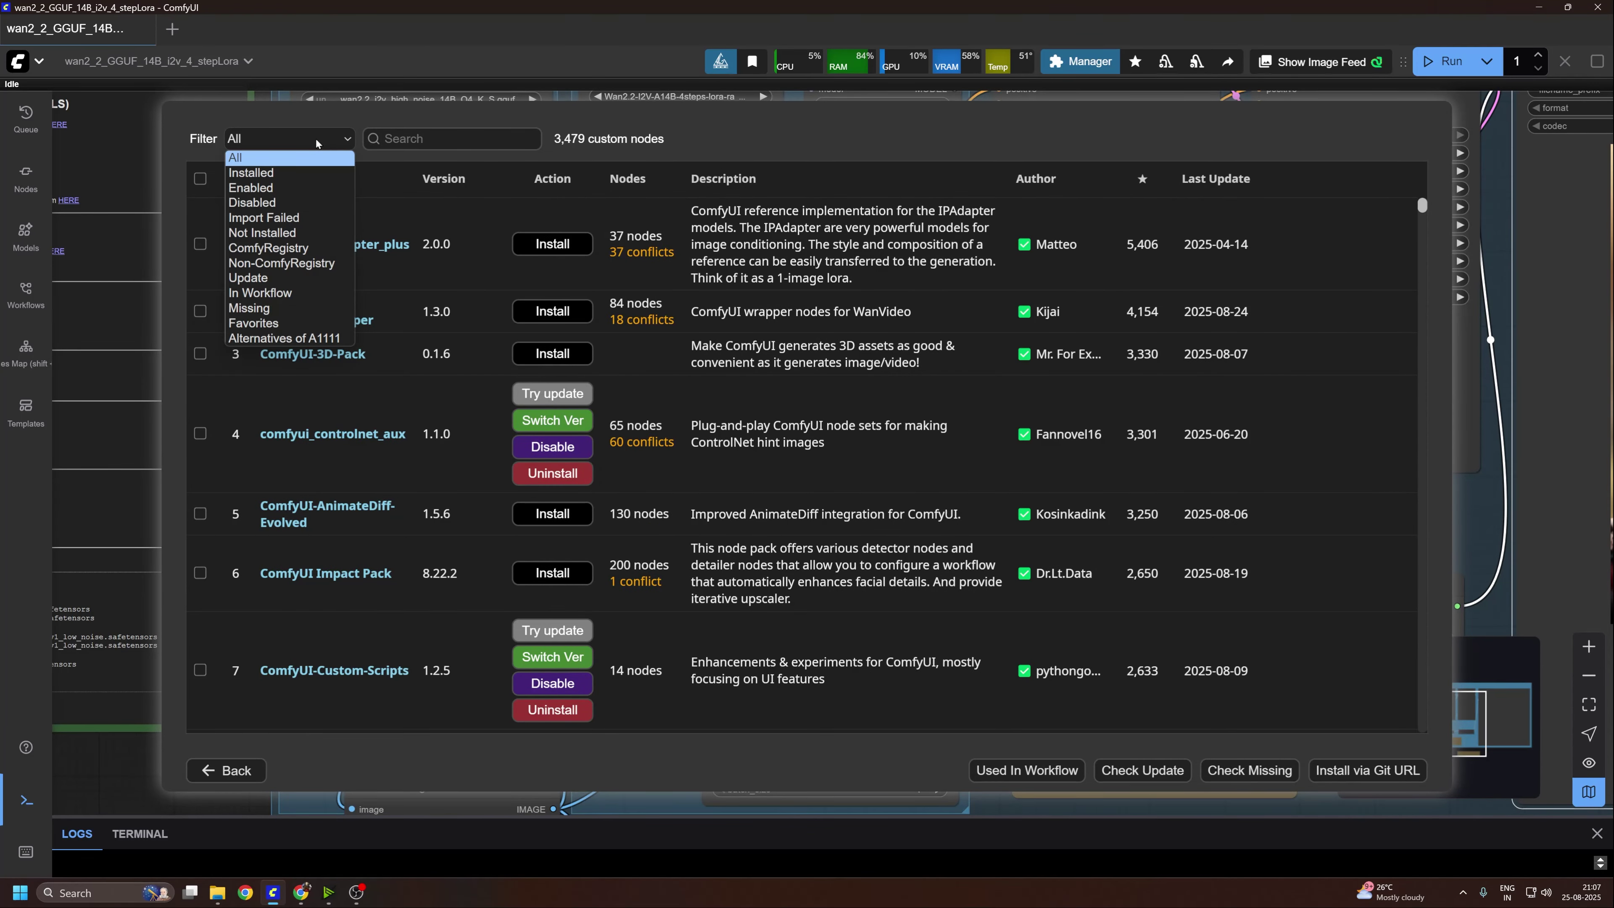
pyautogui.click(295, 308)
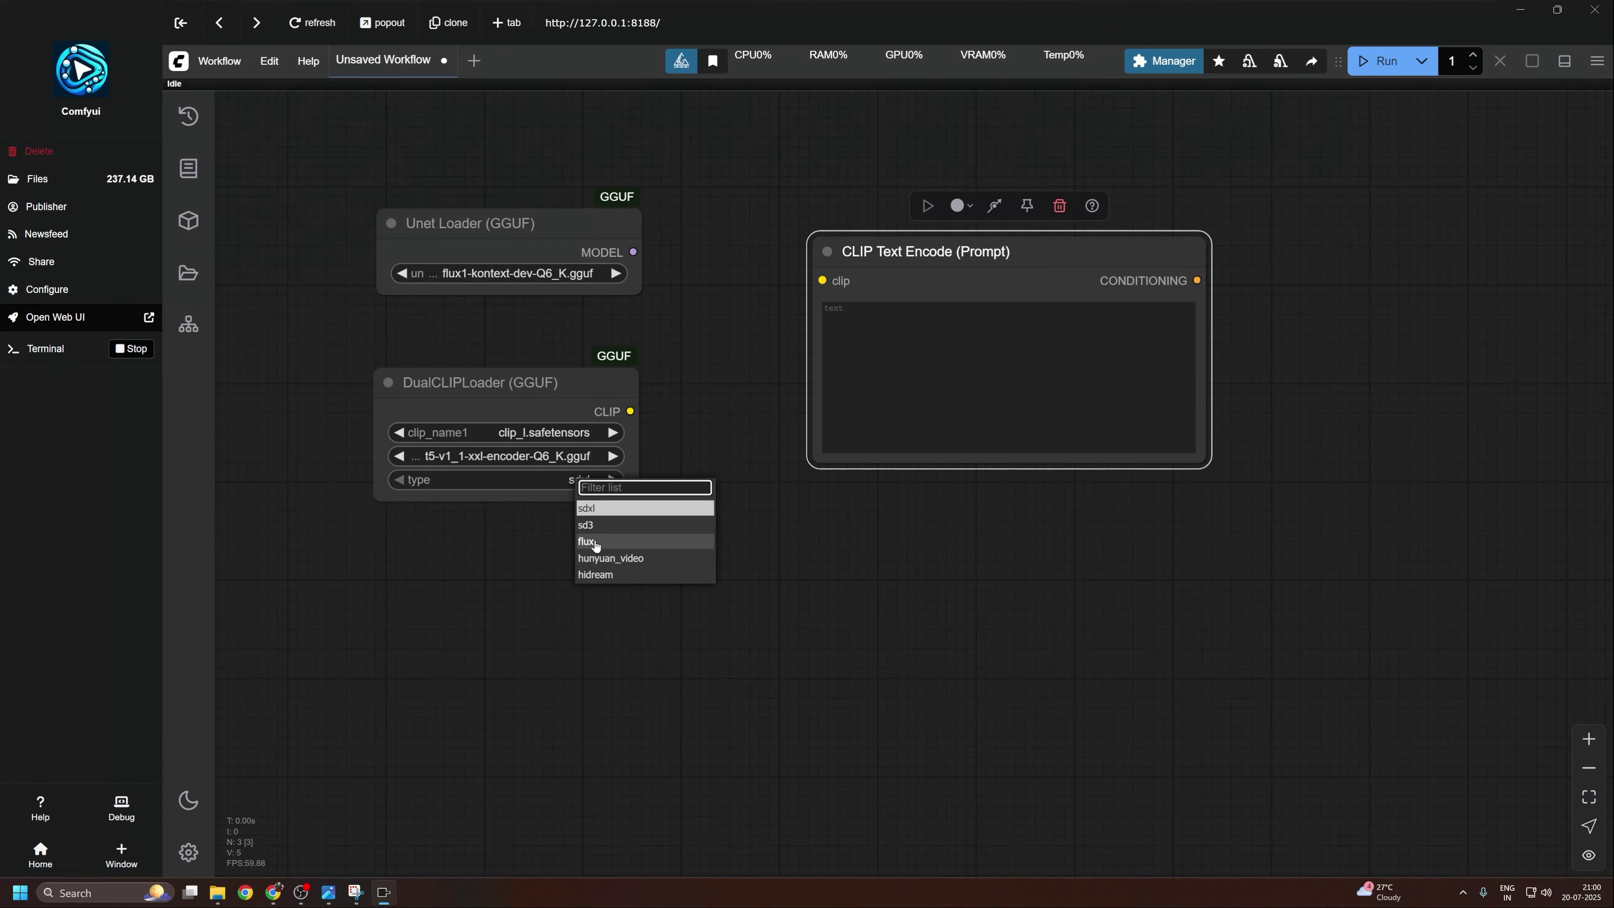
# Connect the dual CLIP loader's output to the CLIP Text Encode node and add a FluxGuidance node
pyautogui.moveTo(516, 417); pyautogui.dragTo(709, 287)
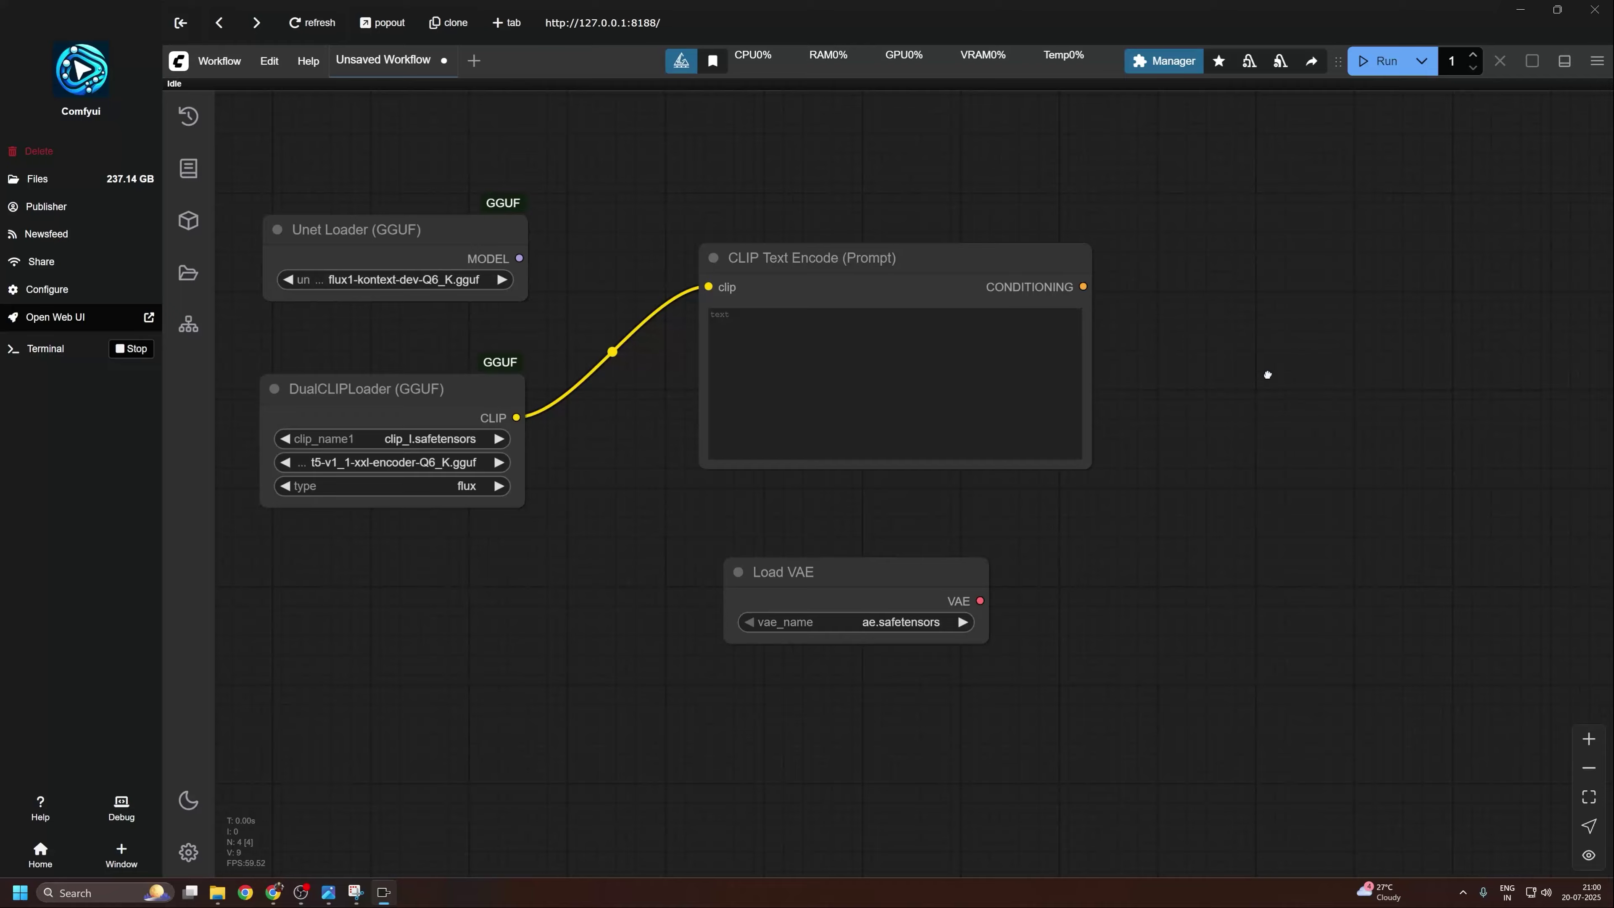
pyautogui.doubleClick(1267, 375)
pyautogui.write('flu')
pyautogui.press('Return')
# Add a ConditioningZeroOut node and an Empty Latent Image node to the workflow
pyautogui.doubleClick(1169, 394)
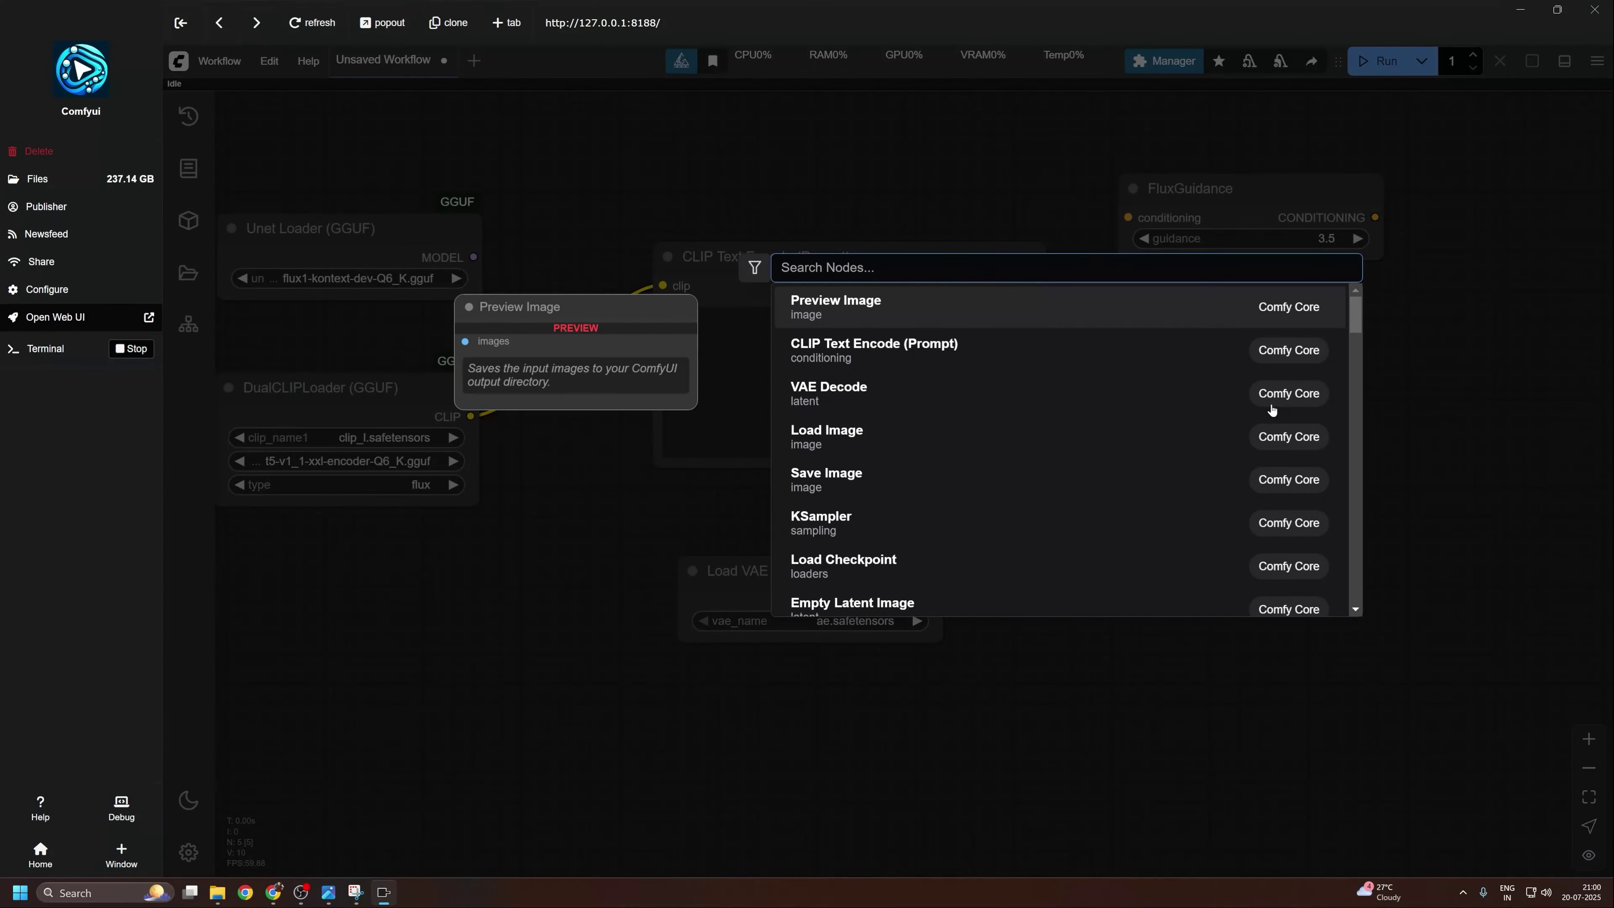
pyautogui.write('emty')
pyautogui.press('Return')
pyautogui.moveTo(1111, 493); pyautogui.dragTo(896, 673)
pyautogui.moveTo(1194, 502); pyautogui.dragTo(1301, 499)
# Add an EmptySD3LatentImage node and delete the plain Empty Latent Image node
pyautogui.doubleClick(1301, 499)
pyautogui.write('emty')
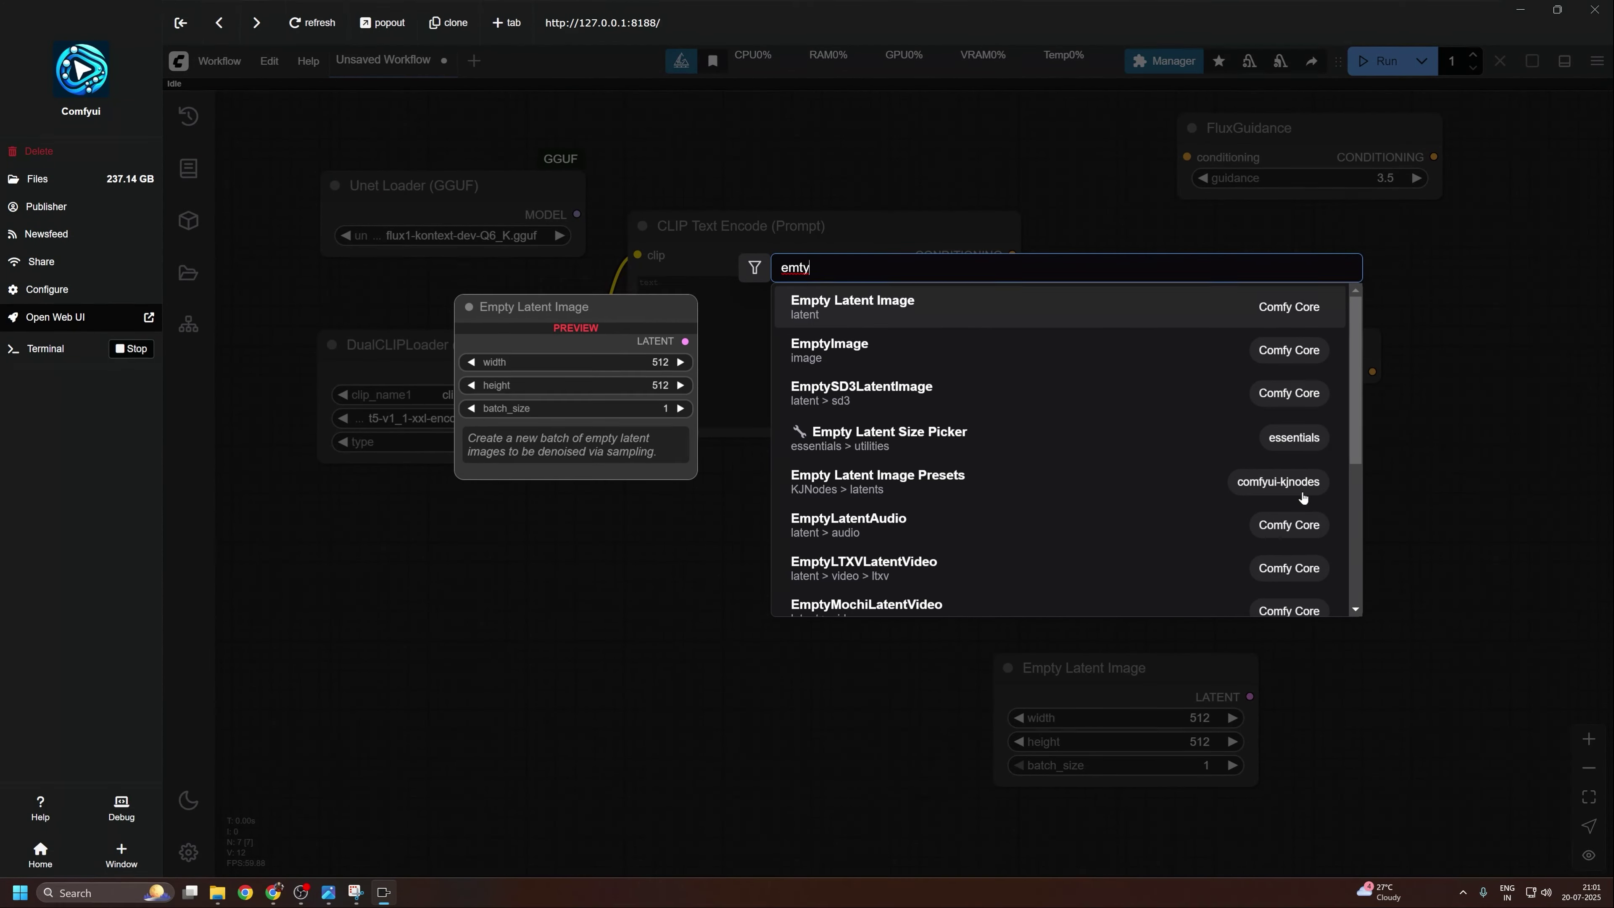
pyautogui.click(978, 413)
pyautogui.moveTo(1084, 667); pyautogui.dragTo(948, 668)
pyautogui.click(1038, 624)
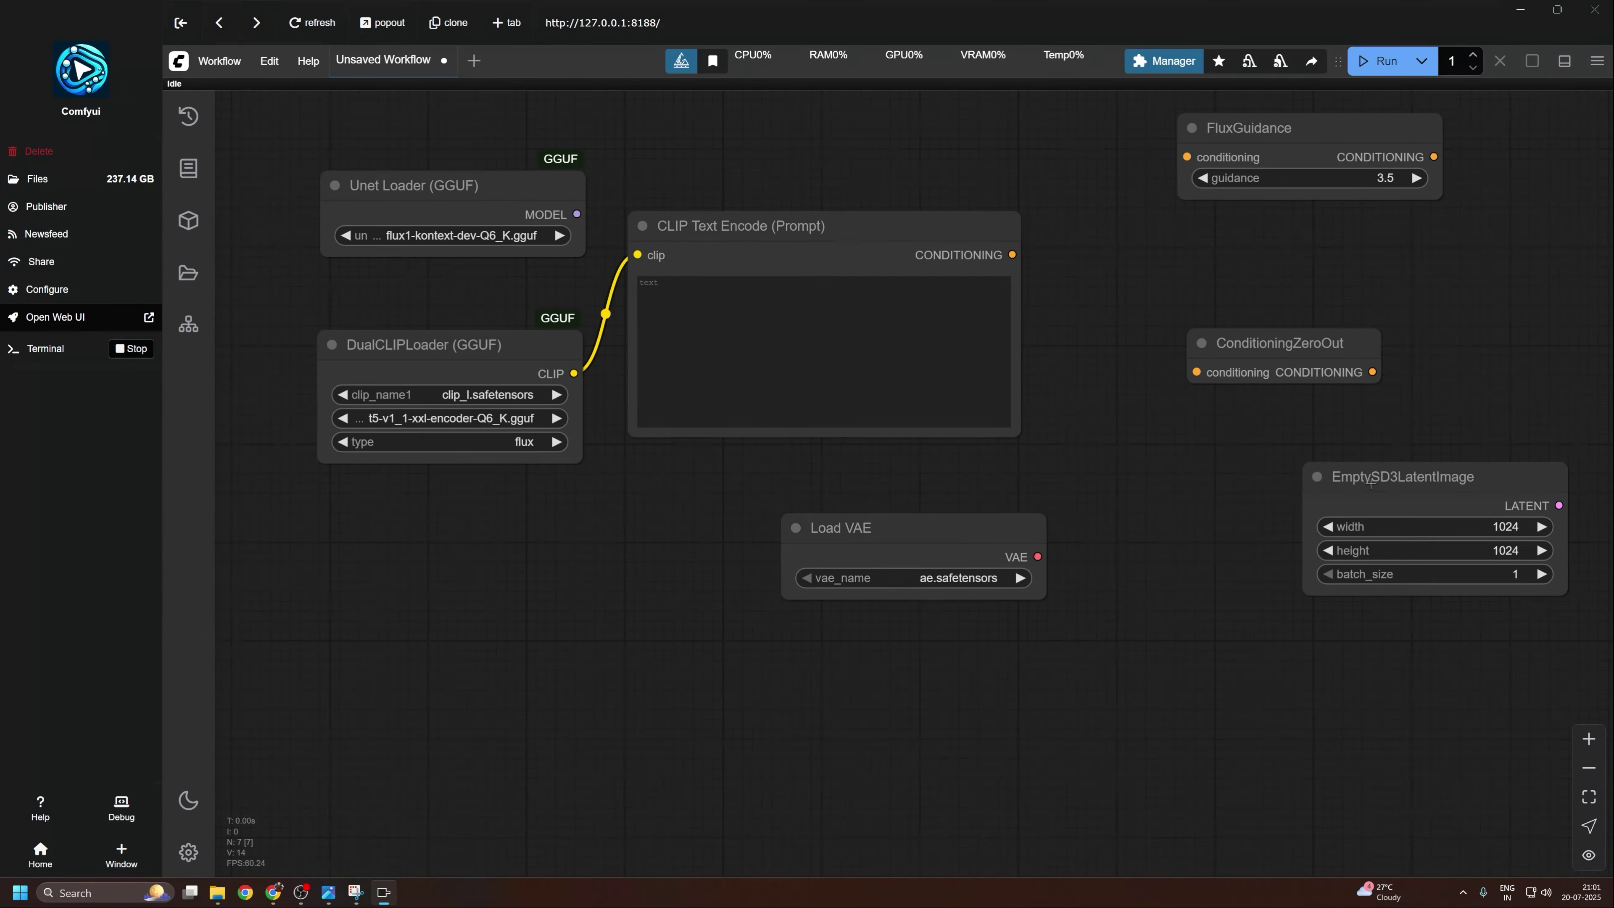
# Rearrange the new nodes and connect the CLIP Text Encode conditioning output to both FluxGuidance and ConditioningZeroOut
pyautogui.moveTo(1404, 477); pyautogui.dragTo(1010, 638)
pyautogui.moveTo(1093, 471); pyautogui.dragTo(1024, 564)
pyautogui.moveTo(1201, 222); pyautogui.dragTo(1153, 231)
pyautogui.moveTo(1211, 436); pyautogui.dragTo(1133, 418)
pyautogui.moveTo(943, 347); pyautogui.dragTo(1070, 260)
pyautogui.moveTo(943, 347); pyautogui.dragTo(1050, 447)
# Add a KSampler node and connect the Unet loader's MODEL output to its model input
pyautogui.doubleClick(1325, 421)
pyautogui.moveTo(1468, 407); pyautogui.dragTo(1324, 362)
pyautogui.write('ksam')
pyautogui.press('Return')
pyautogui.moveTo(366, 321); pyautogui.dragTo(1295, 391)
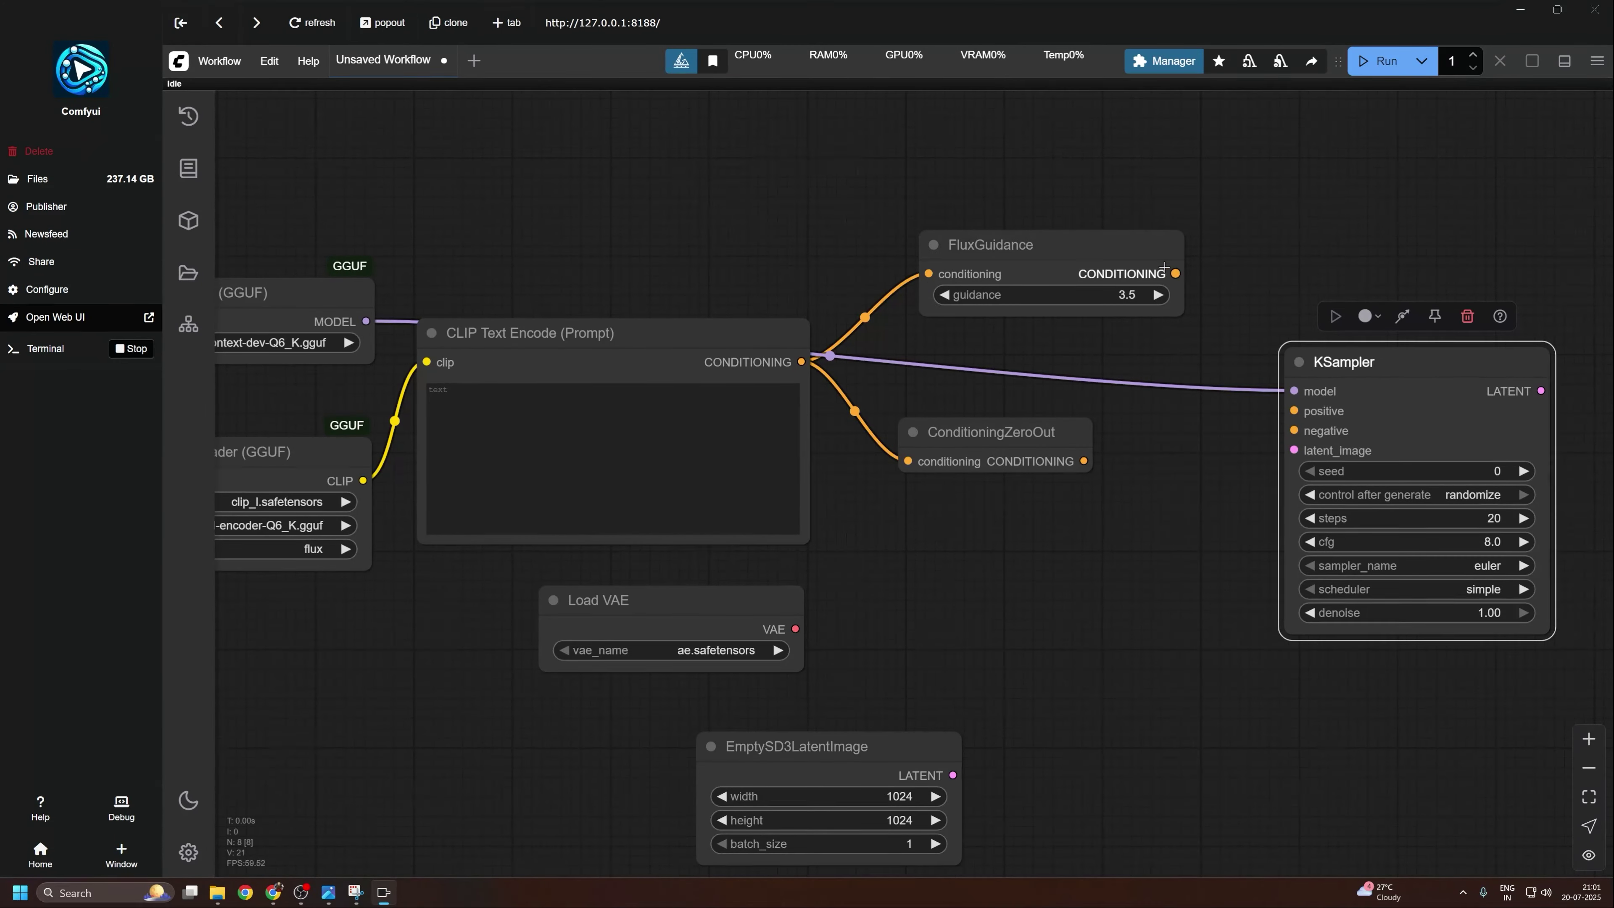
# Connect FluxGuidance to the KSampler's positive input and ConditioningZeroOut to its negative input, and tidy the node positions
pyautogui.moveTo(1016, 245); pyautogui.dragTo(991, 260)
pyautogui.moveTo(1150, 289); pyautogui.dragTo(1294, 410)
pyautogui.click(1054, 464)
pyautogui.moveTo(1082, 461); pyautogui.dragTo(1294, 430)
pyautogui.moveTo(1207, 509); pyautogui.dragTo(1287, 491)
pyautogui.moveTo(883, 316); pyautogui.dragTo(908, 245)
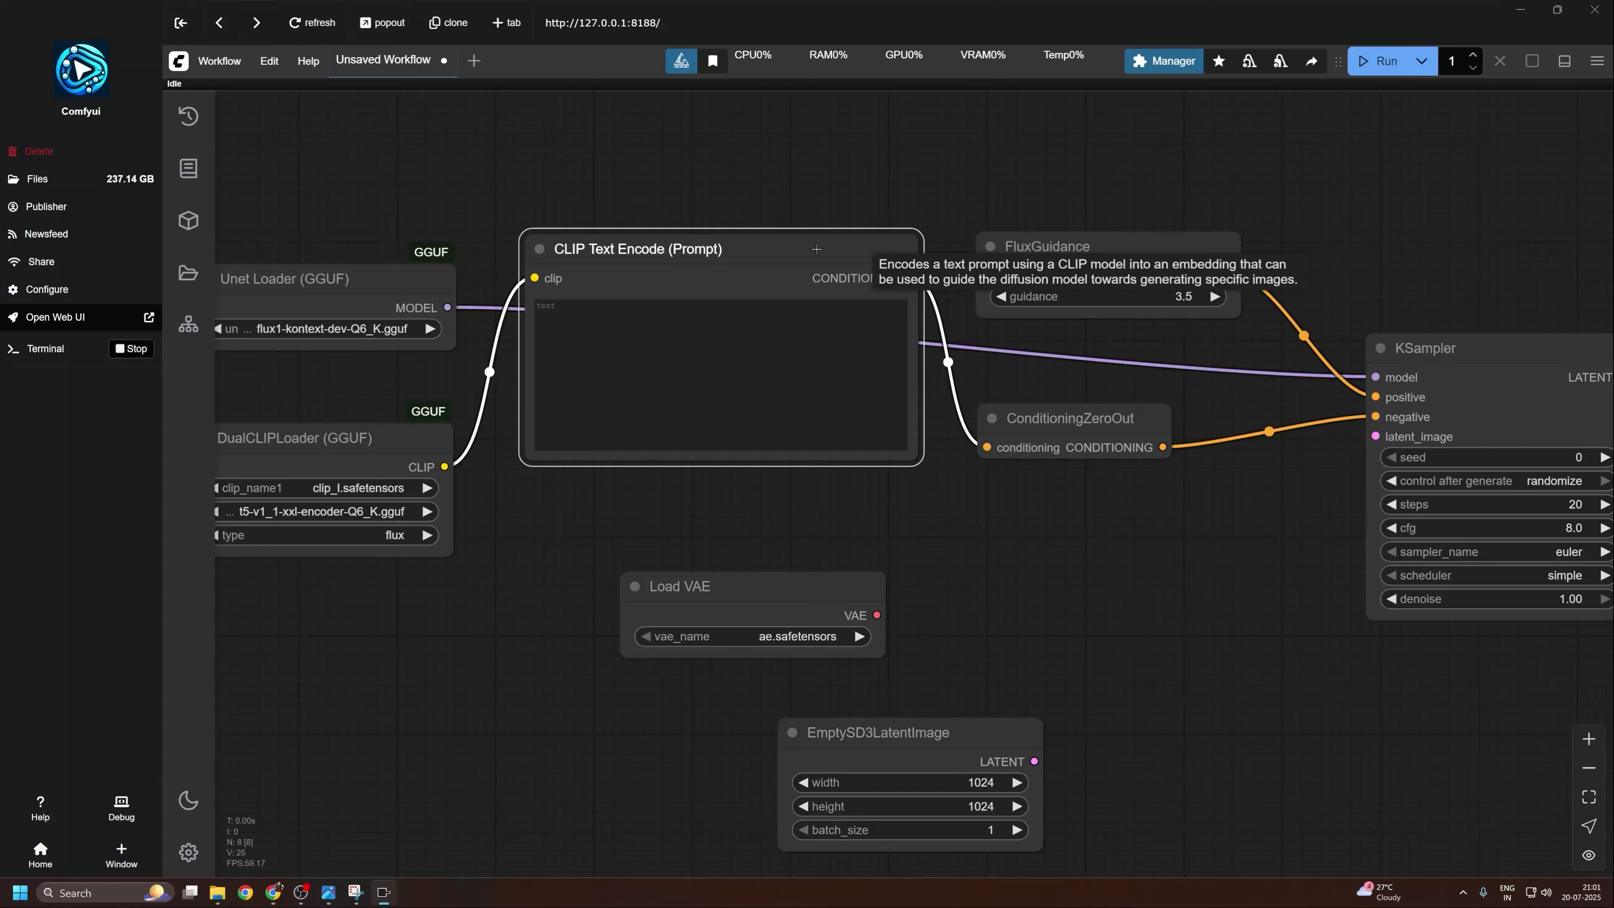
# Connect EmptySD3LatentImage to the KSampler's latent_image input and add a VAE Decode node
pyautogui.moveTo(1085, 598); pyautogui.dragTo(994, 493)
pyautogui.moveTo(960, 655); pyautogui.dragTo(1301, 330)
pyautogui.moveTo(604, 479); pyautogui.dragTo(556, 482)
pyautogui.moveTo(1192, 576); pyautogui.dragTo(1030, 574)
pyautogui.doubleClick(1030, 574)
pyautogui.write('vae de')
pyautogui.press('Return')
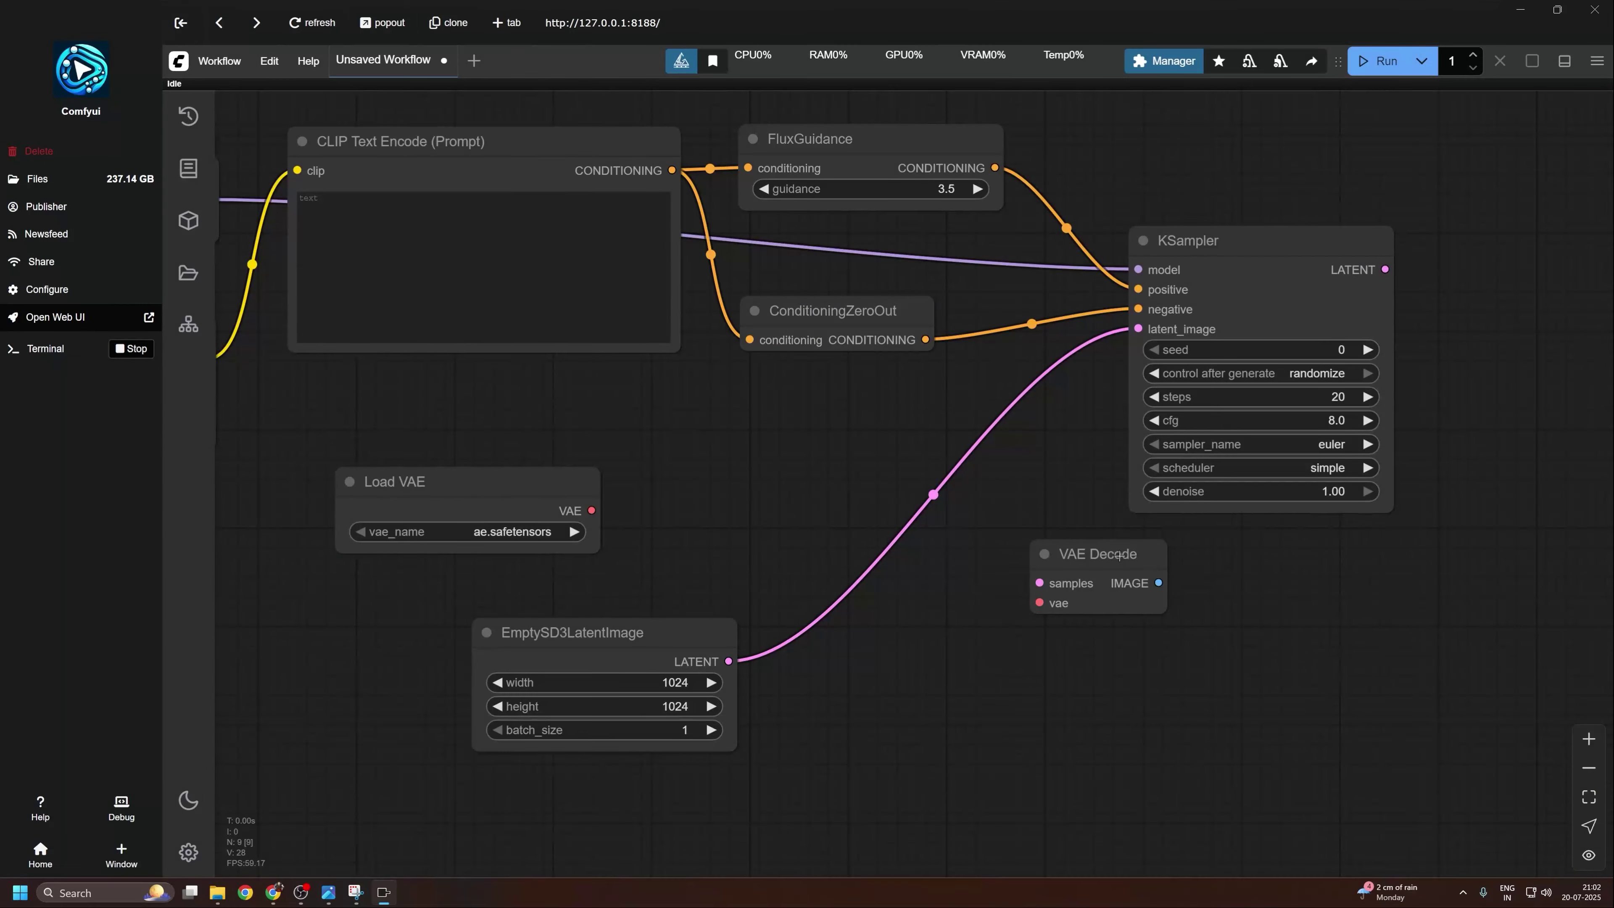
# Connect Load VAE and the KSampler's LATENT output to VAE Decode, and place the KSampler beside it
pyautogui.moveTo(591, 510); pyautogui.dragTo(1538, 145)
pyautogui.moveTo(1493, 358); pyautogui.dragTo(1176, 560)
pyautogui.moveTo(1112, 420); pyautogui.dragTo(1239, 372)
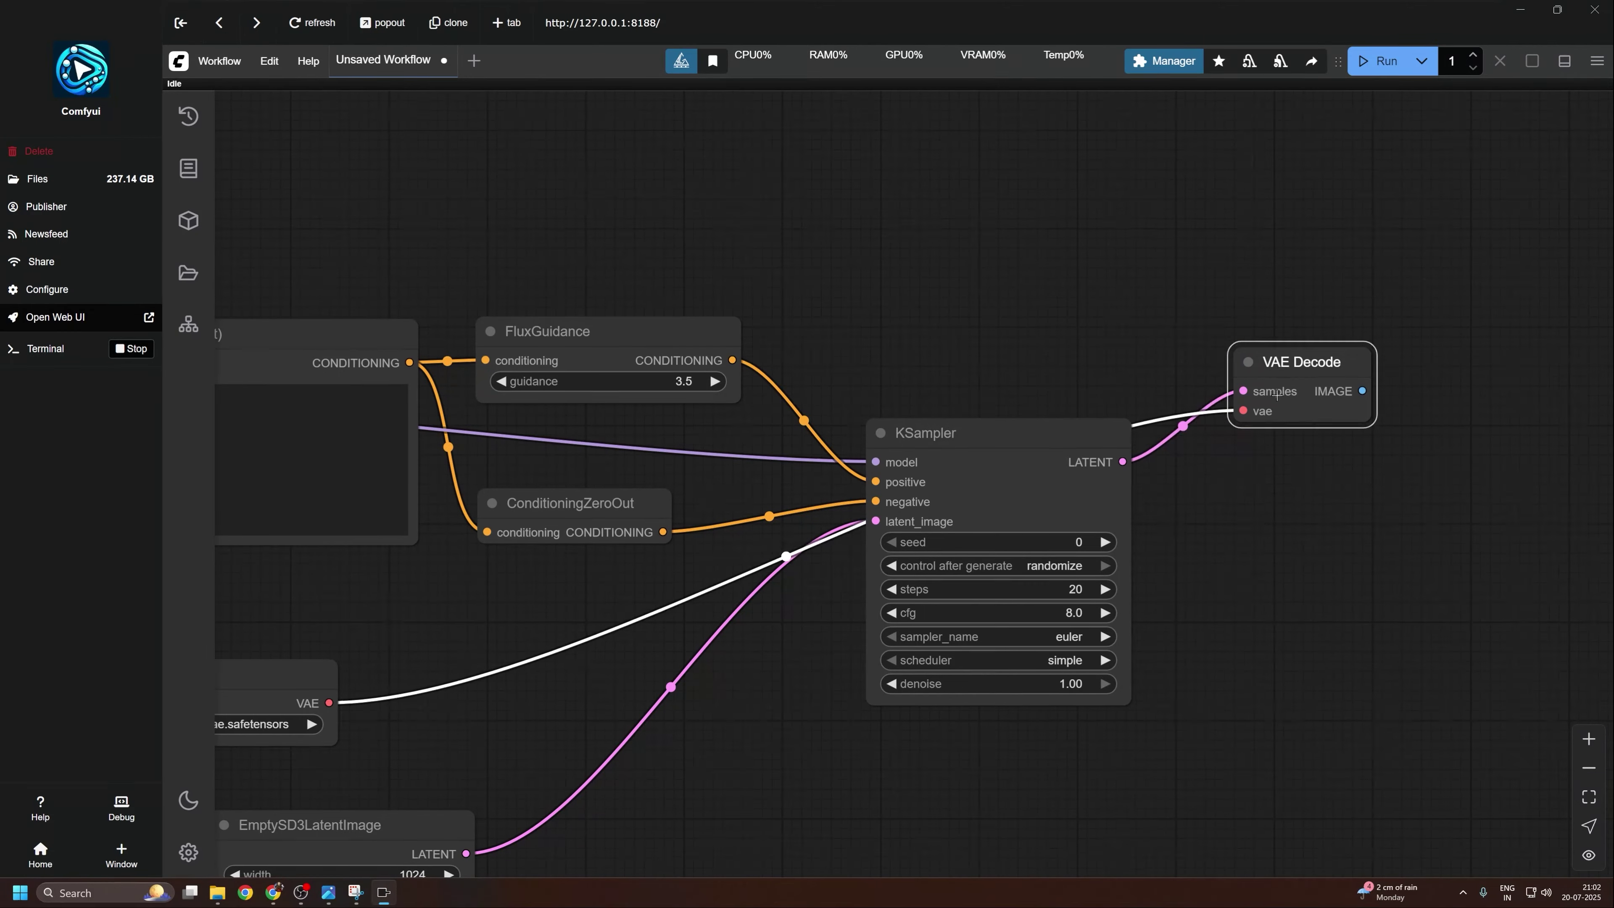
pyautogui.moveTo(953, 439); pyautogui.dragTo(953, 360)
# Add a Clean VRAM Used node and connect VAE Decode's IMAGE output to it
pyautogui.doubleClick(1179, 501)
pyautogui.write('clean vram')
pyautogui.press('Return')
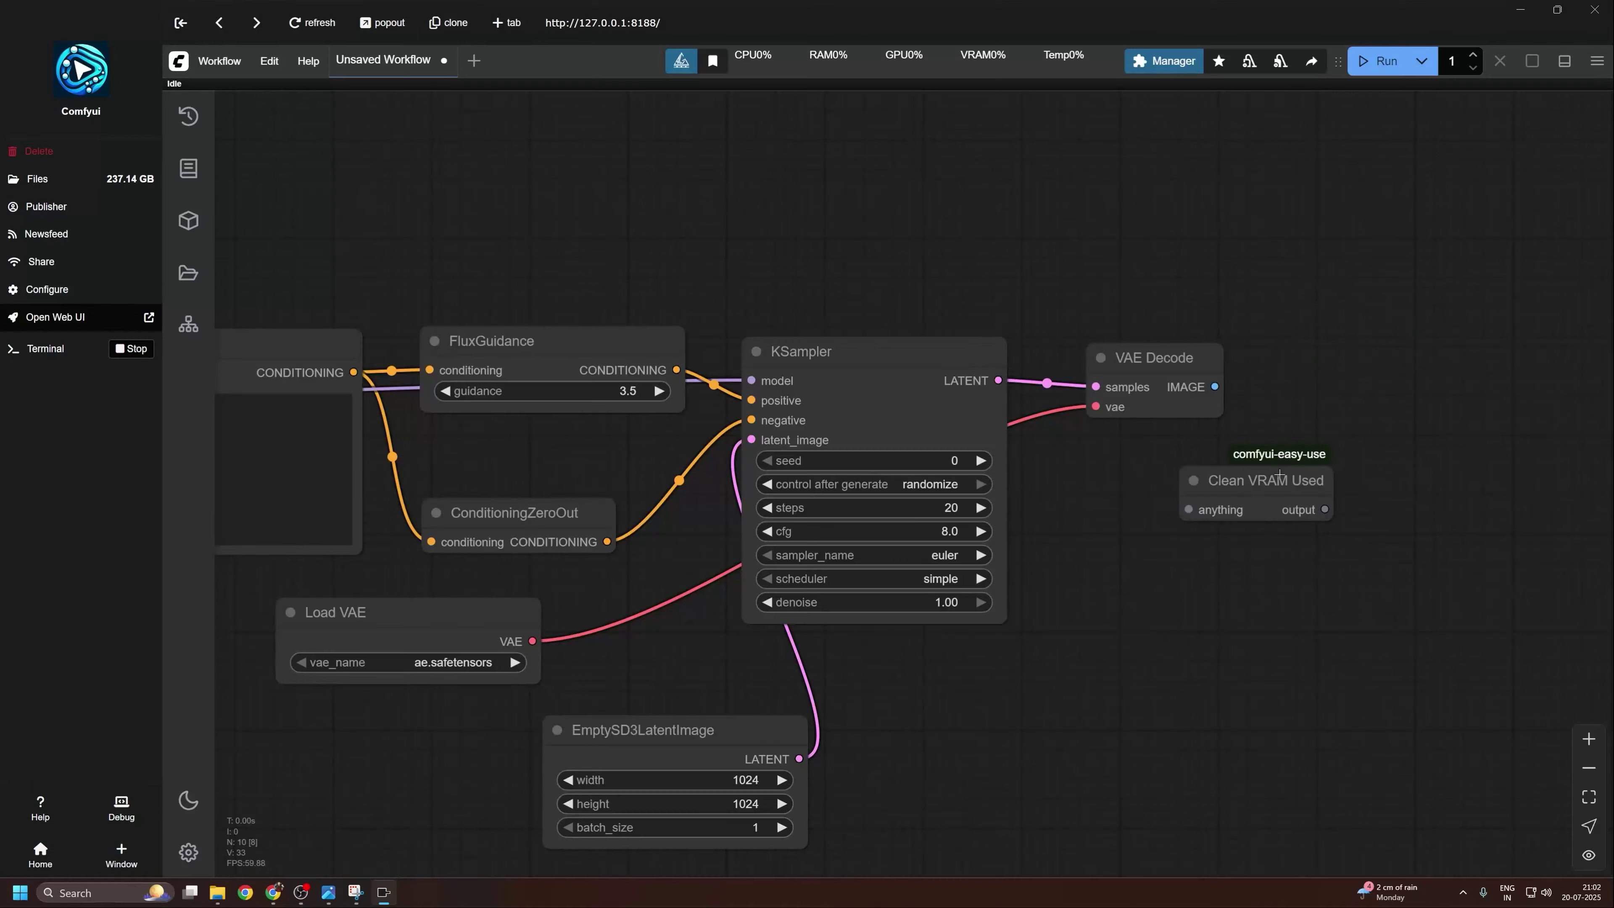
pyautogui.click(1331, 374)
# Add a Save Image node fed by VAE Decode, with the filename prefix FluxKontext
pyautogui.doubleClick(1192, 527)
pyautogui.write('save')
pyautogui.press('Return')
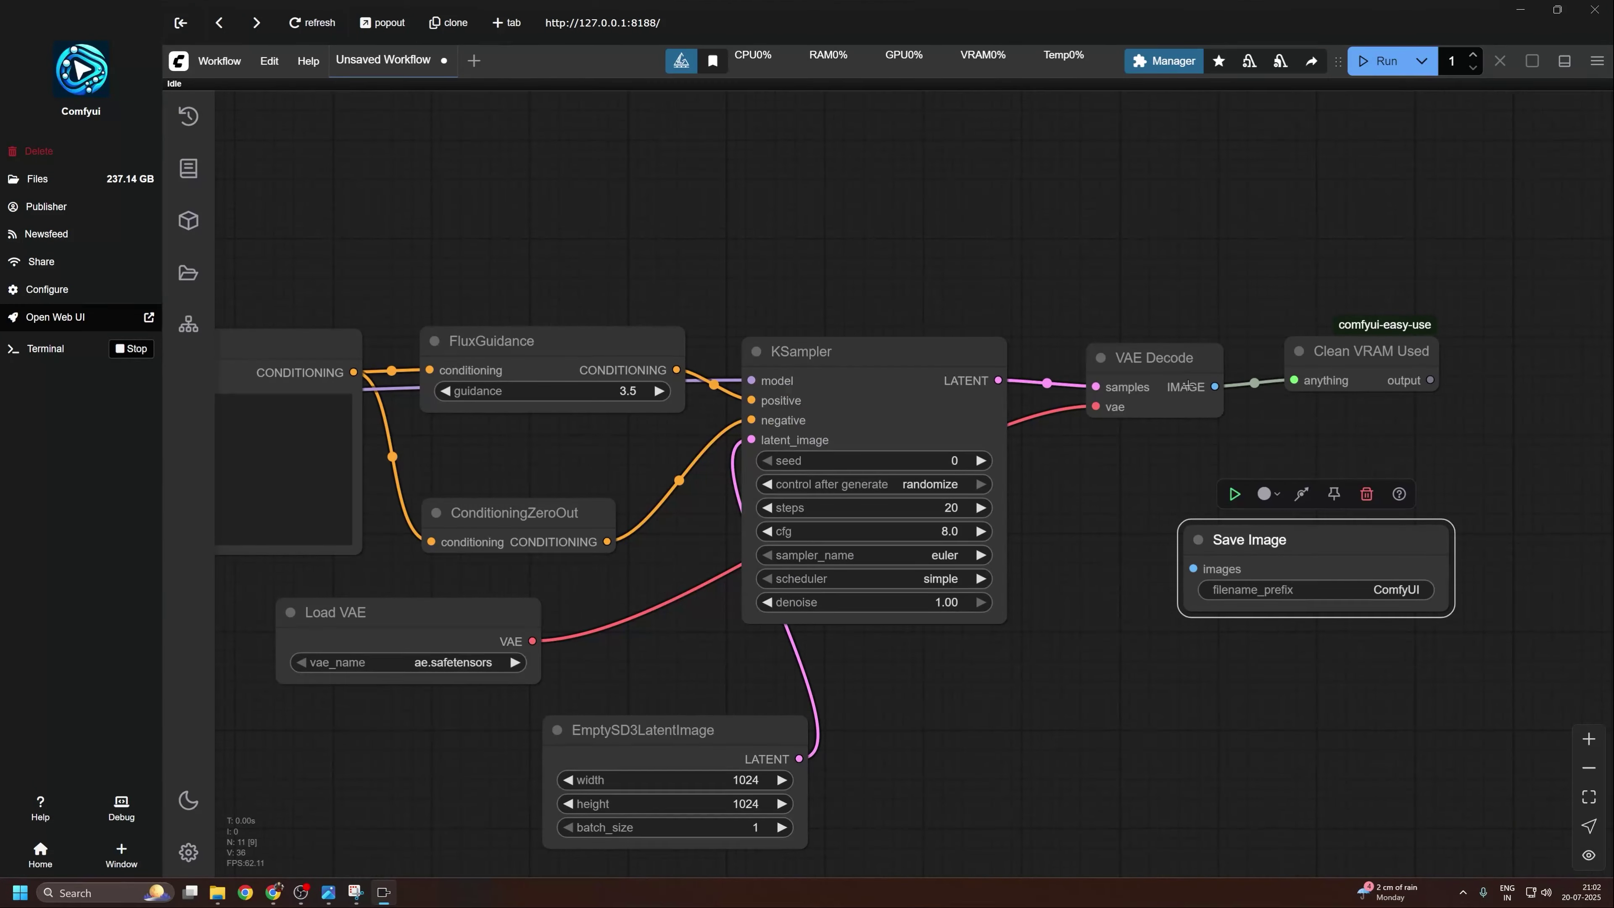
pyautogui.moveTo(1207, 541); pyautogui.dragTo(1214, 489)
# Set the EmptySD3LatentImage width to 512 and enter "glass bottle" as the prompt text
pyautogui.scroll(-3, 987, 659)
pyautogui.moveTo(987, 660); pyautogui.dragTo(1271, 705)
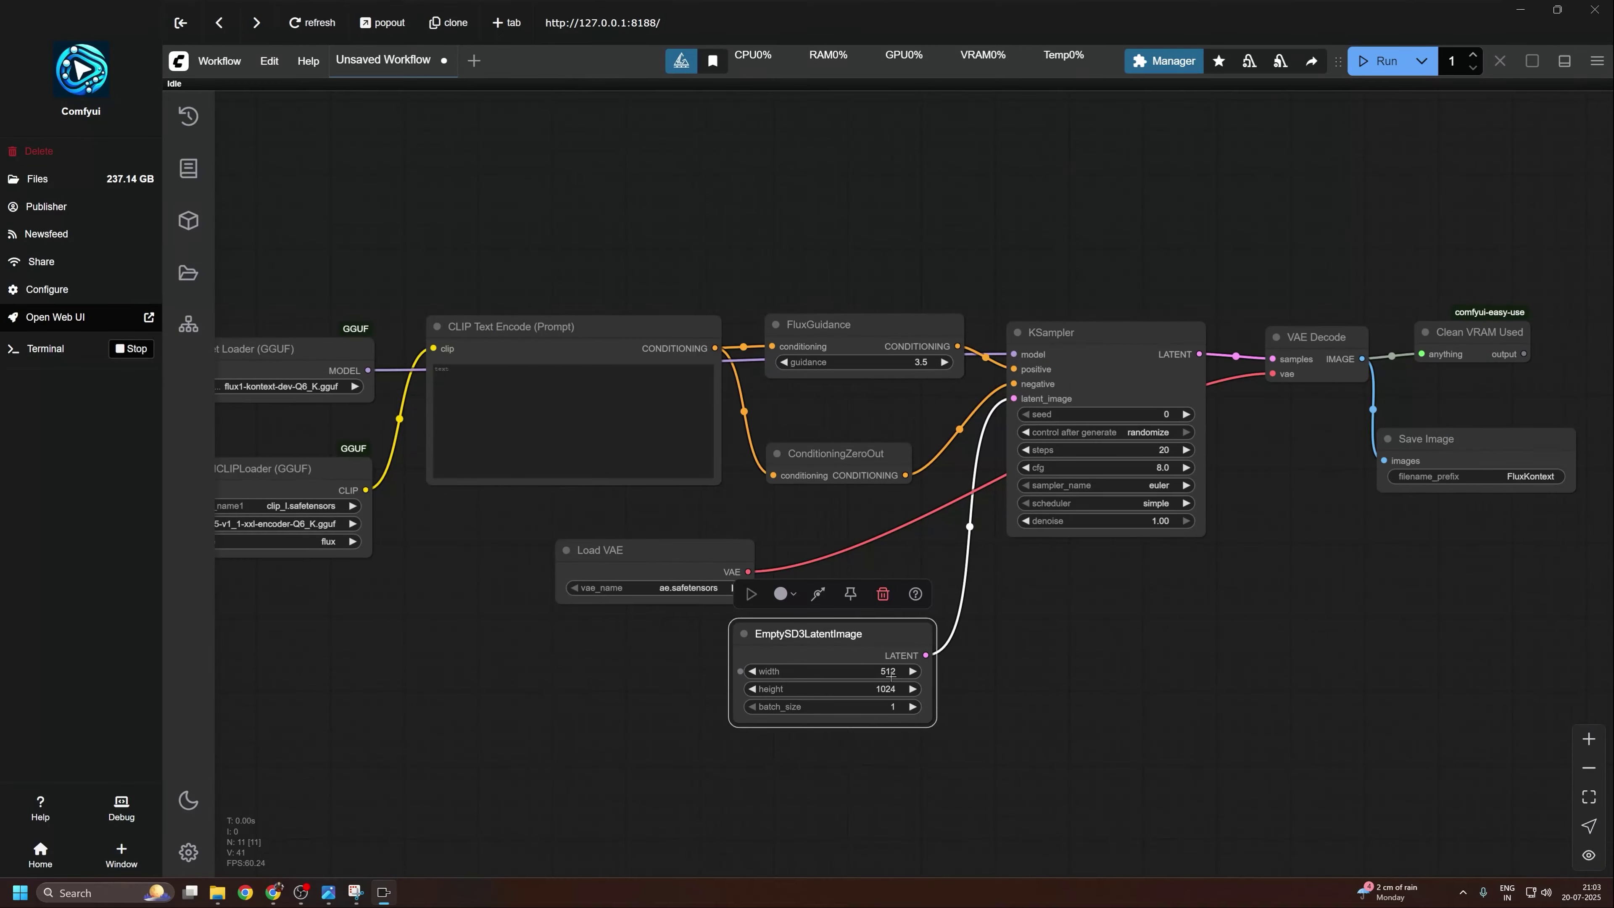
pyautogui.moveTo(636, 636); pyautogui.dragTo(746, 674)
pyautogui.click(746, 471)
pyautogui.write('glass bottle')
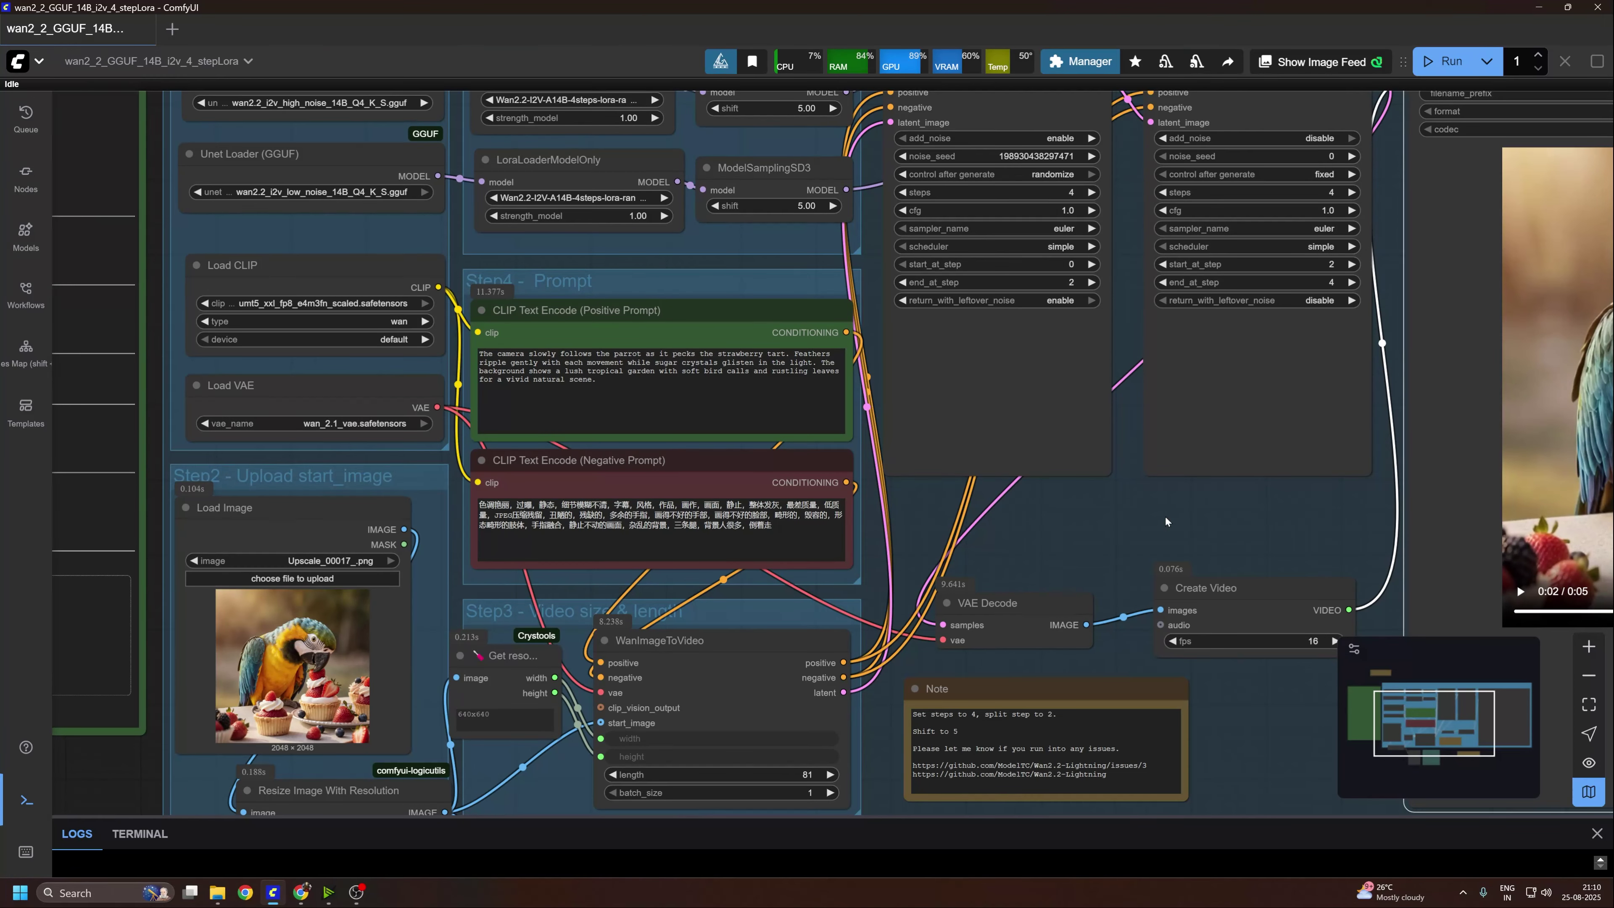
# Review the Wan2.2-I2V-A14B-GGUF file versions through the note's Different Q version link, and return to the workflow
pyautogui.scroll(5, 1165, 516)
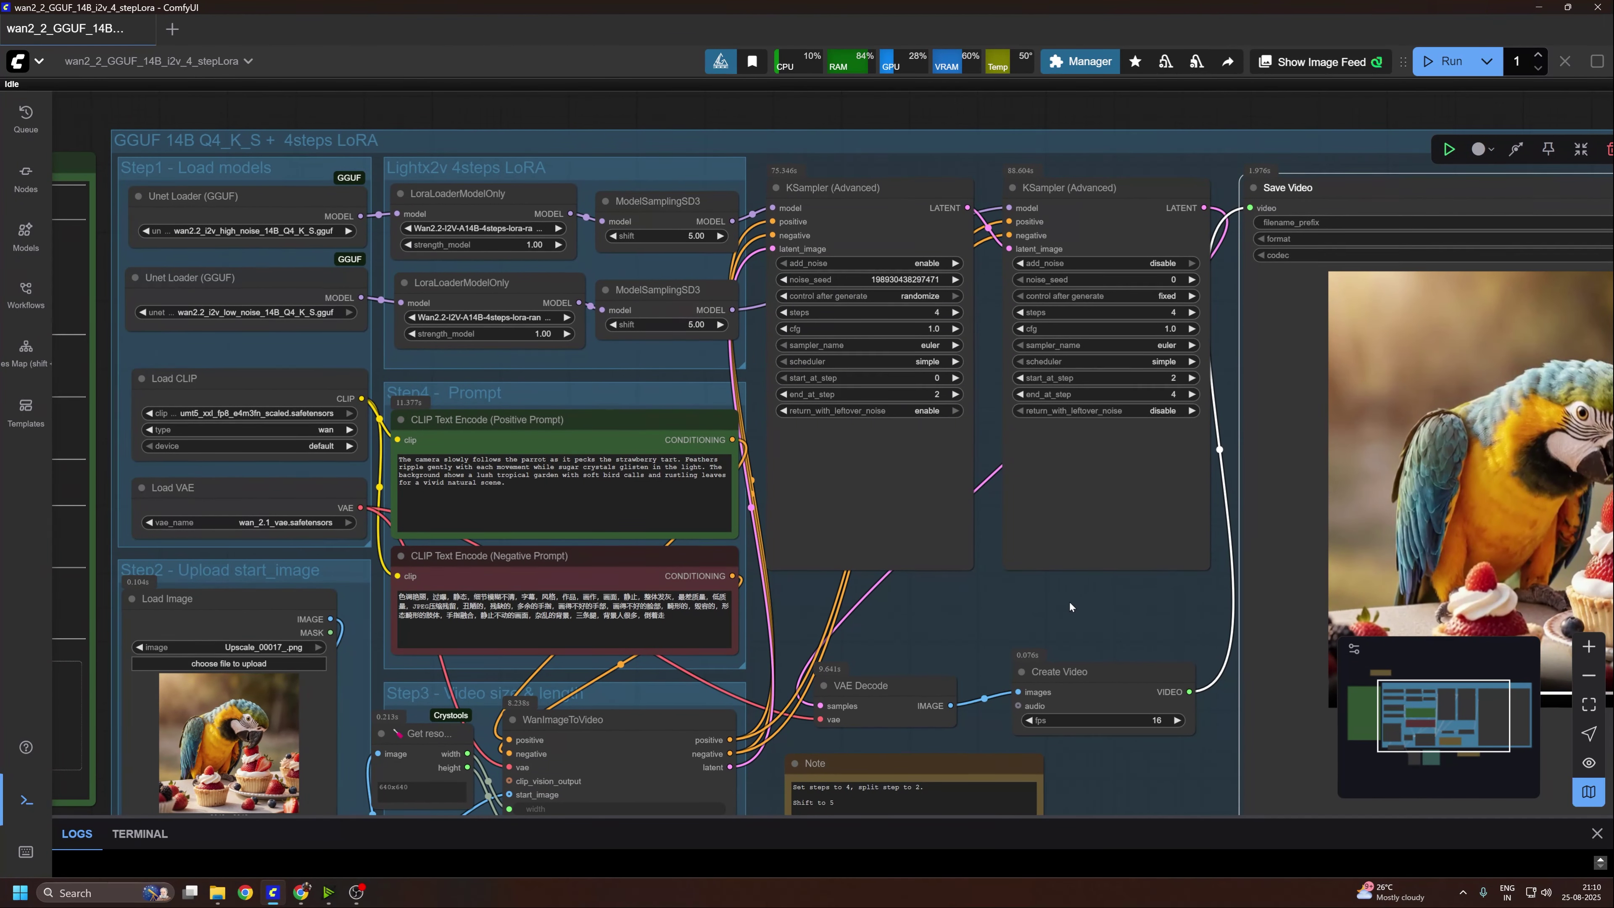
pyautogui.scroll(2, 1036, 624)
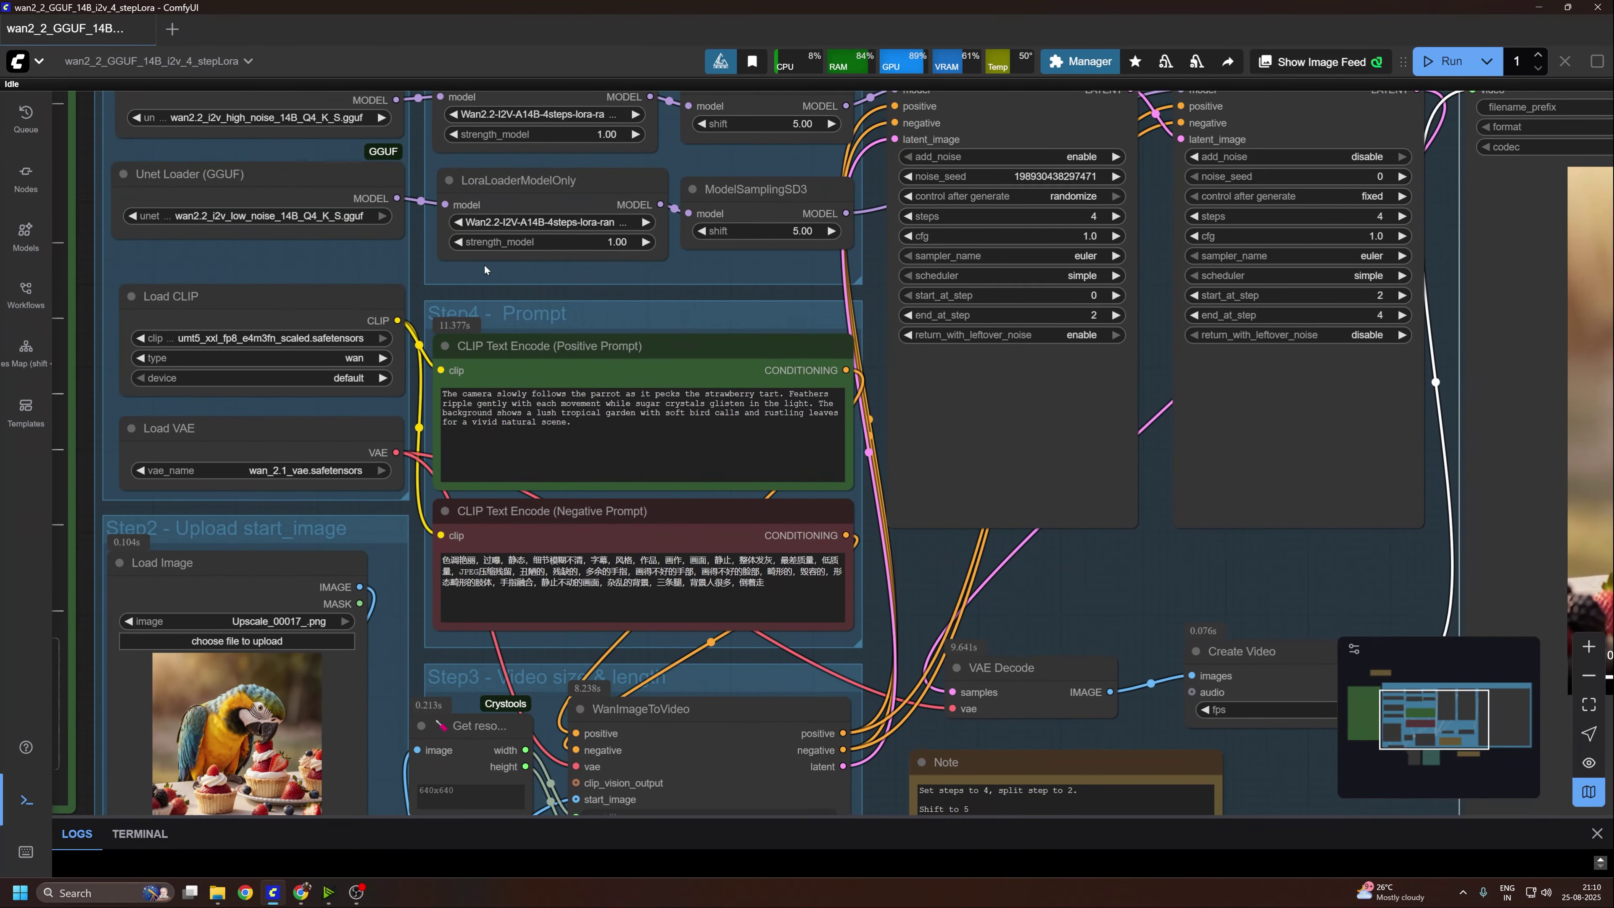
pyautogui.scroll(3, 484, 269)
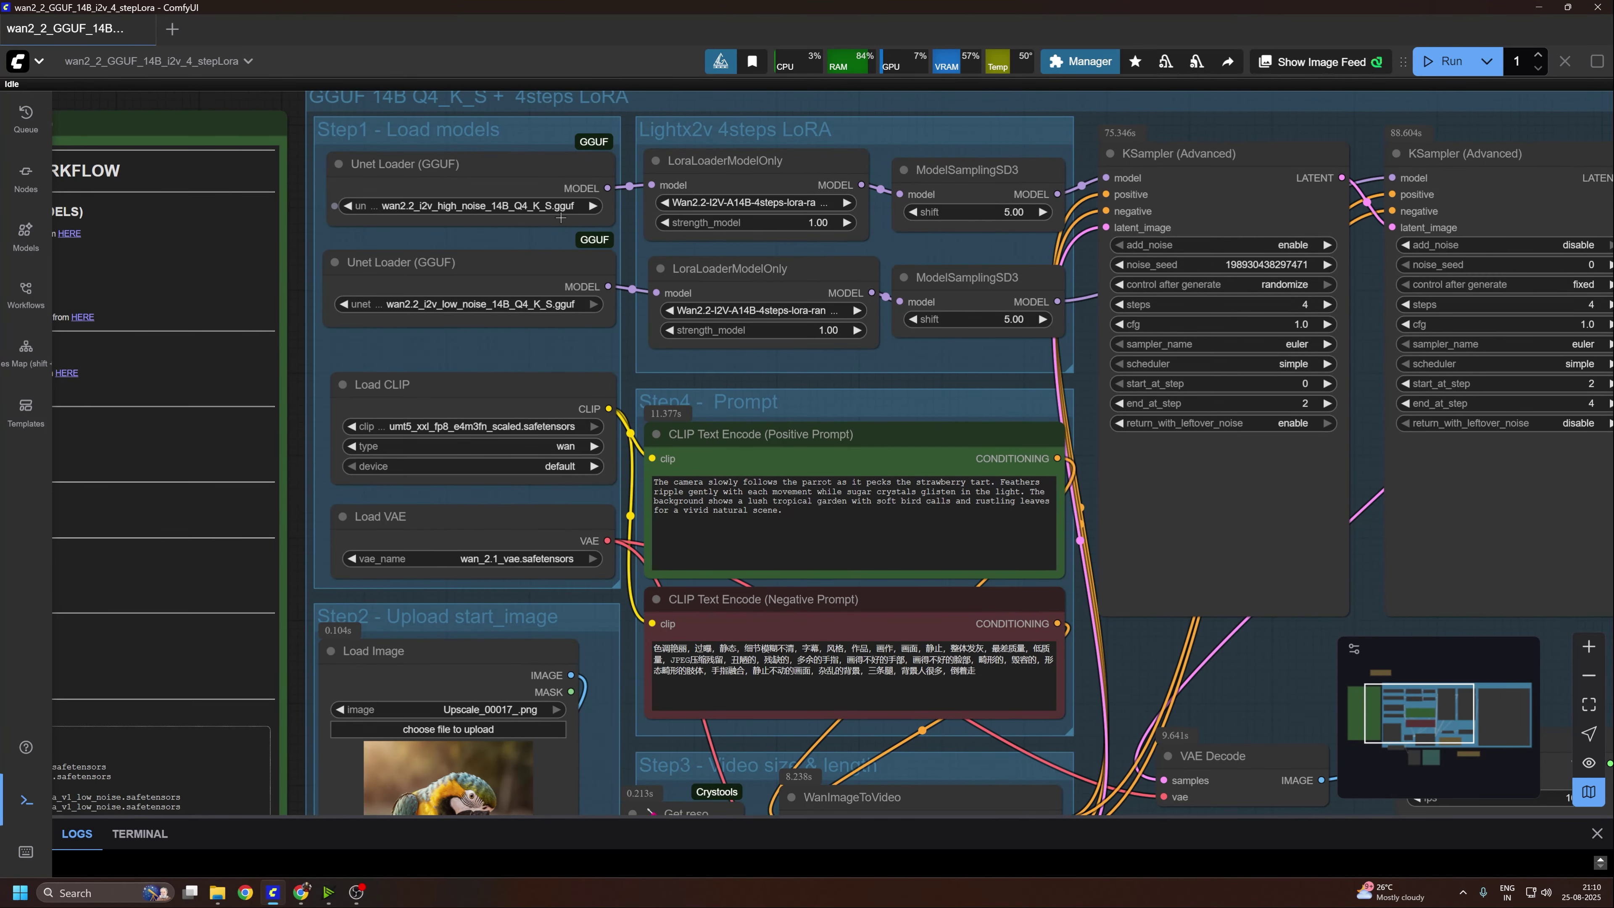
pyautogui.hscroll(-10, 442, 247)
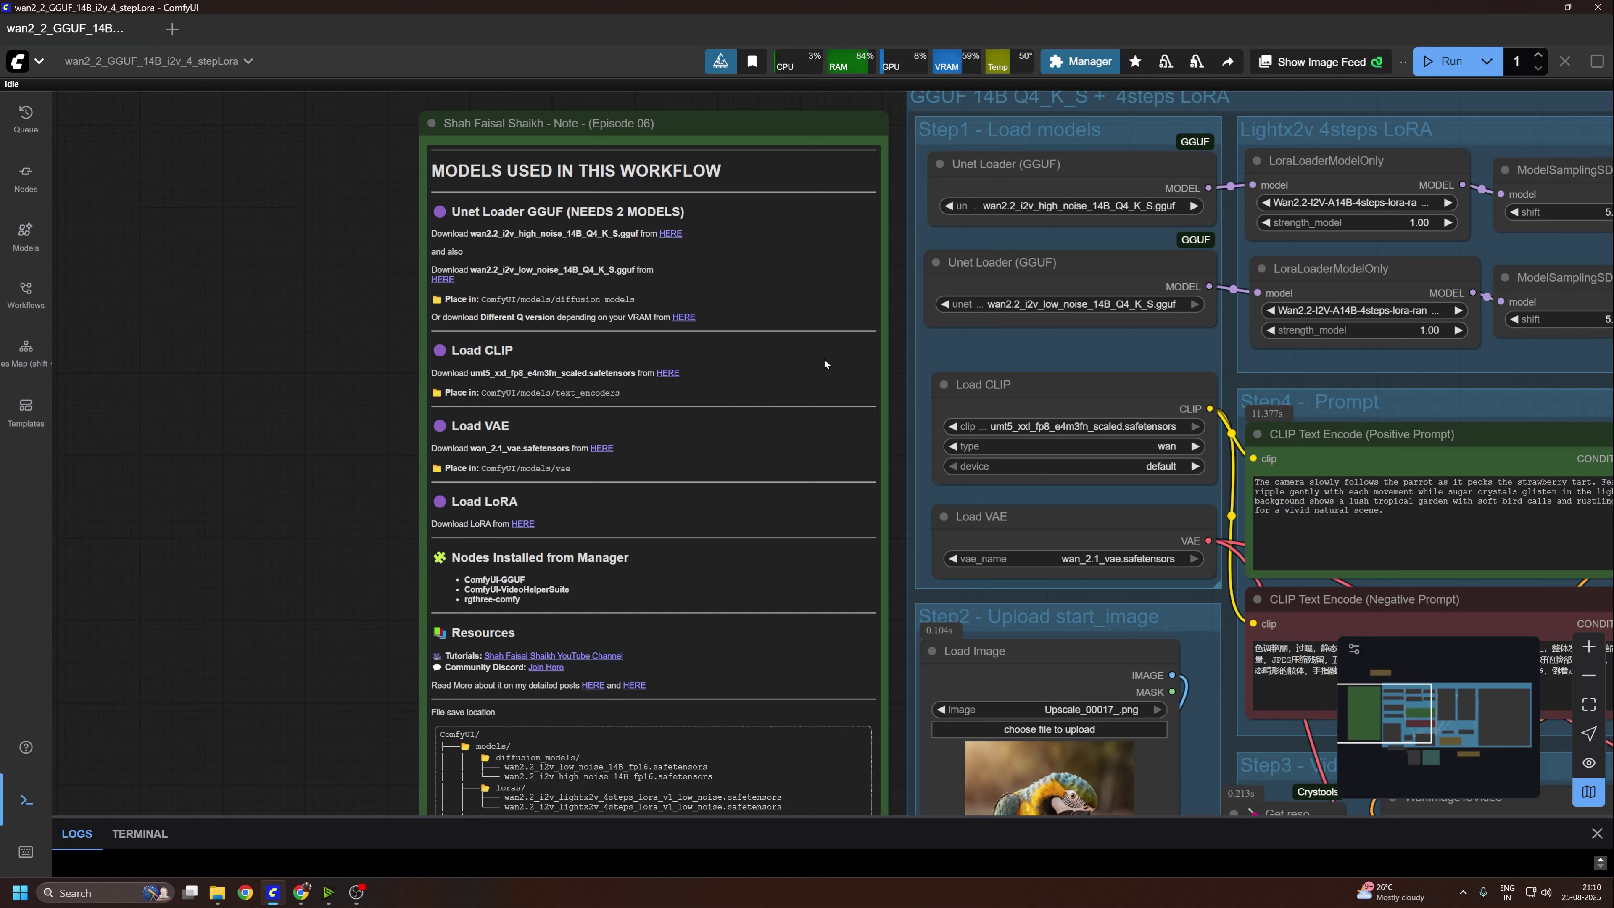
pyautogui.click(686, 321)
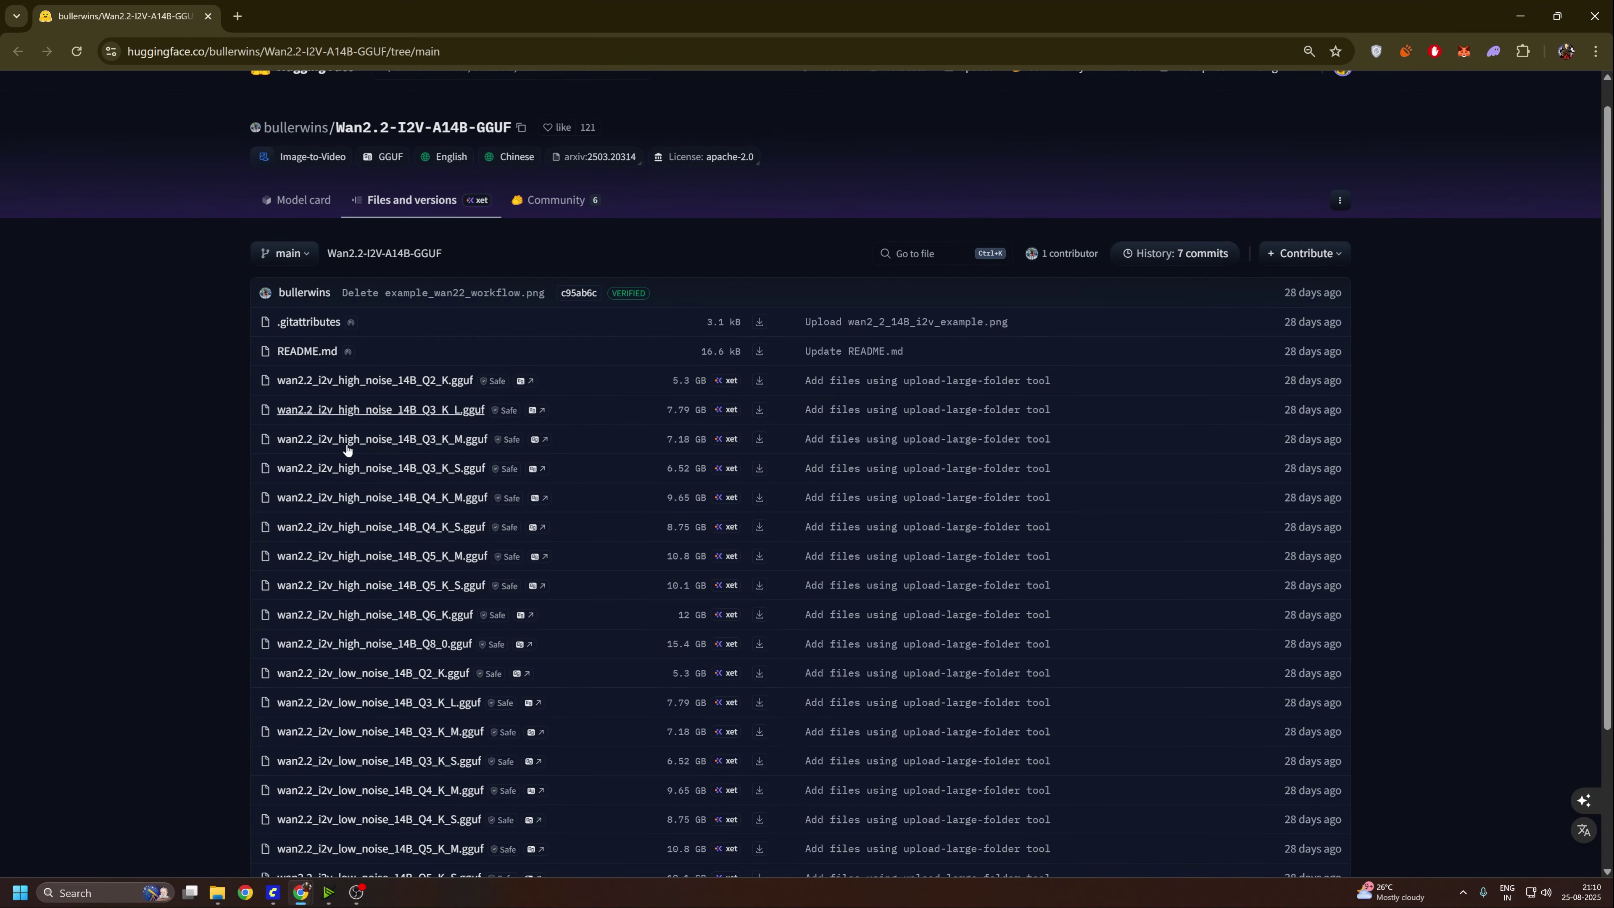
pyautogui.scroll(-3, 420, 738)
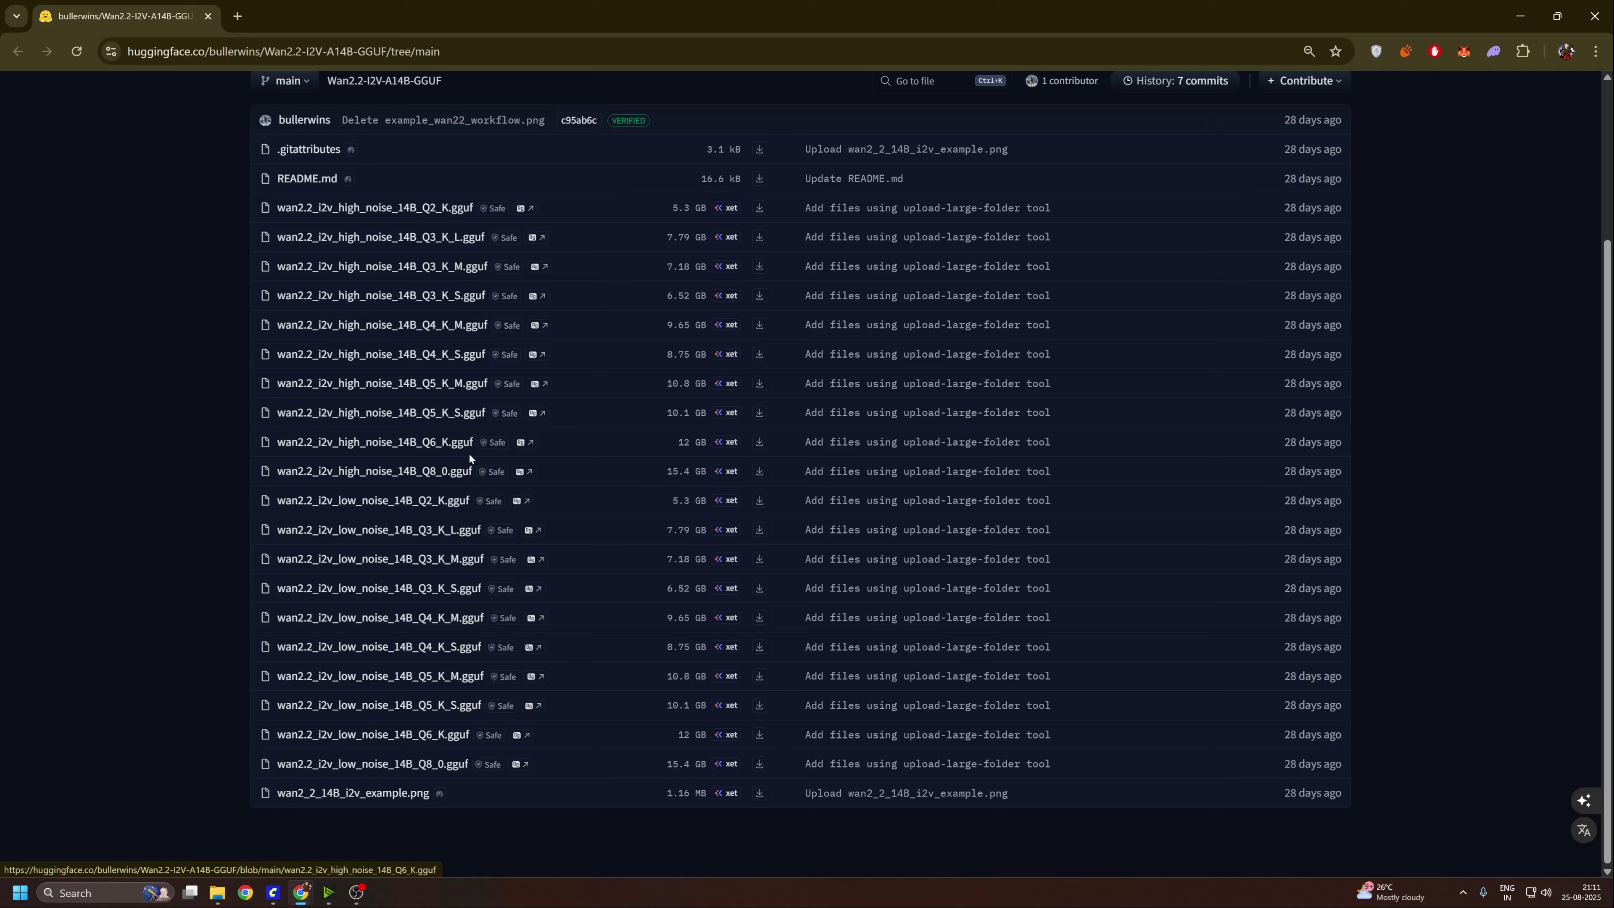
pyautogui.hotkey('alt', 'Tab')
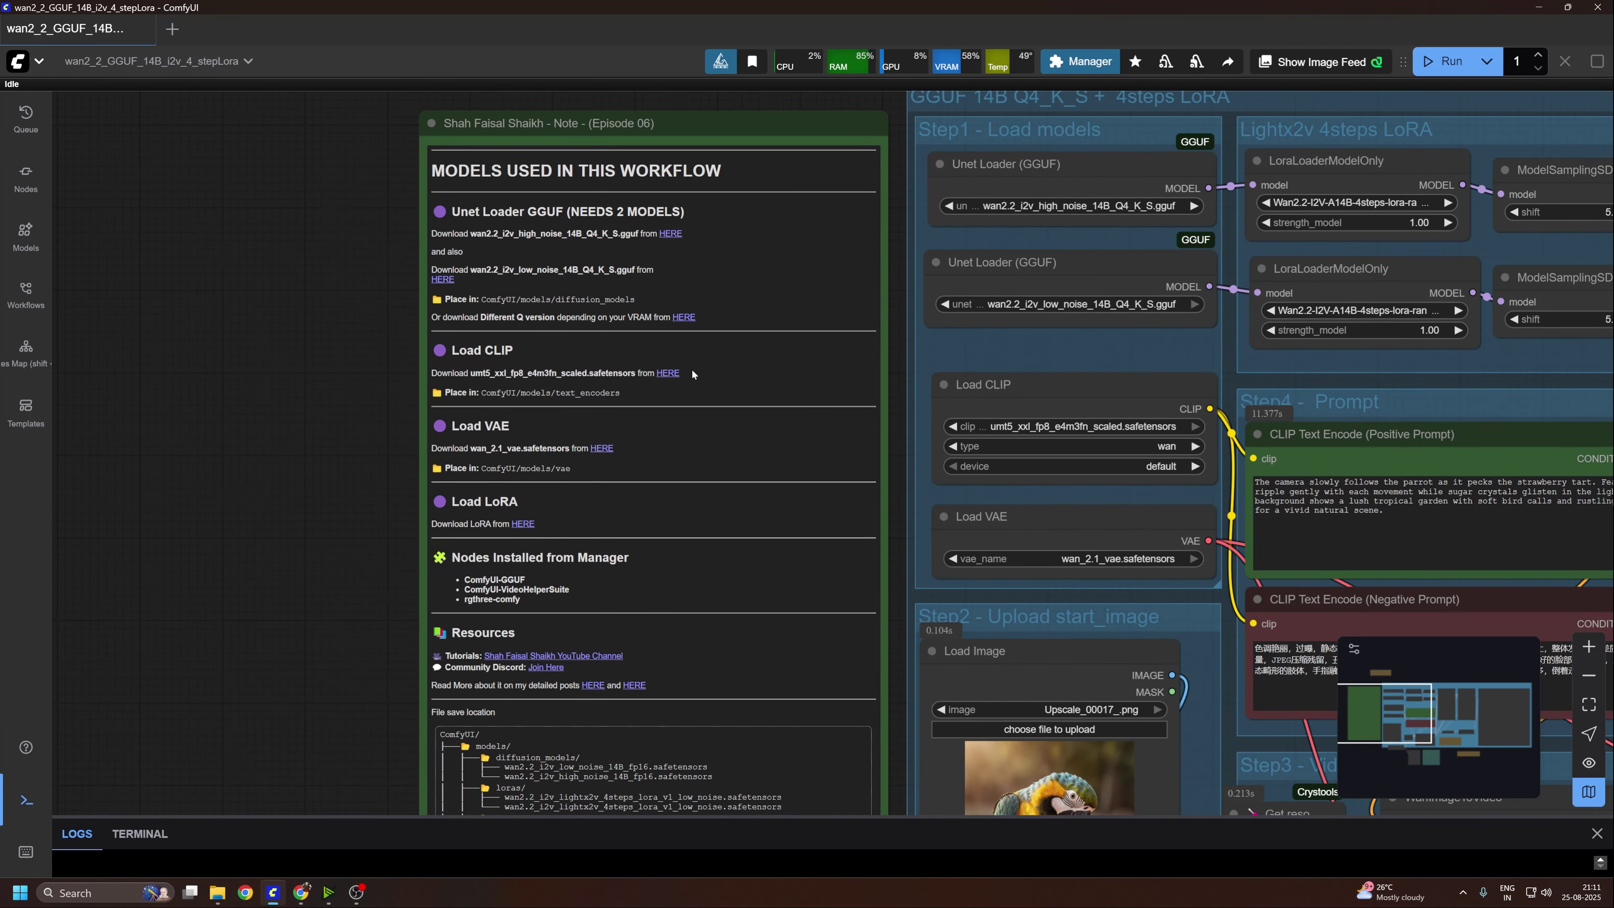
pyautogui.click(667, 373)
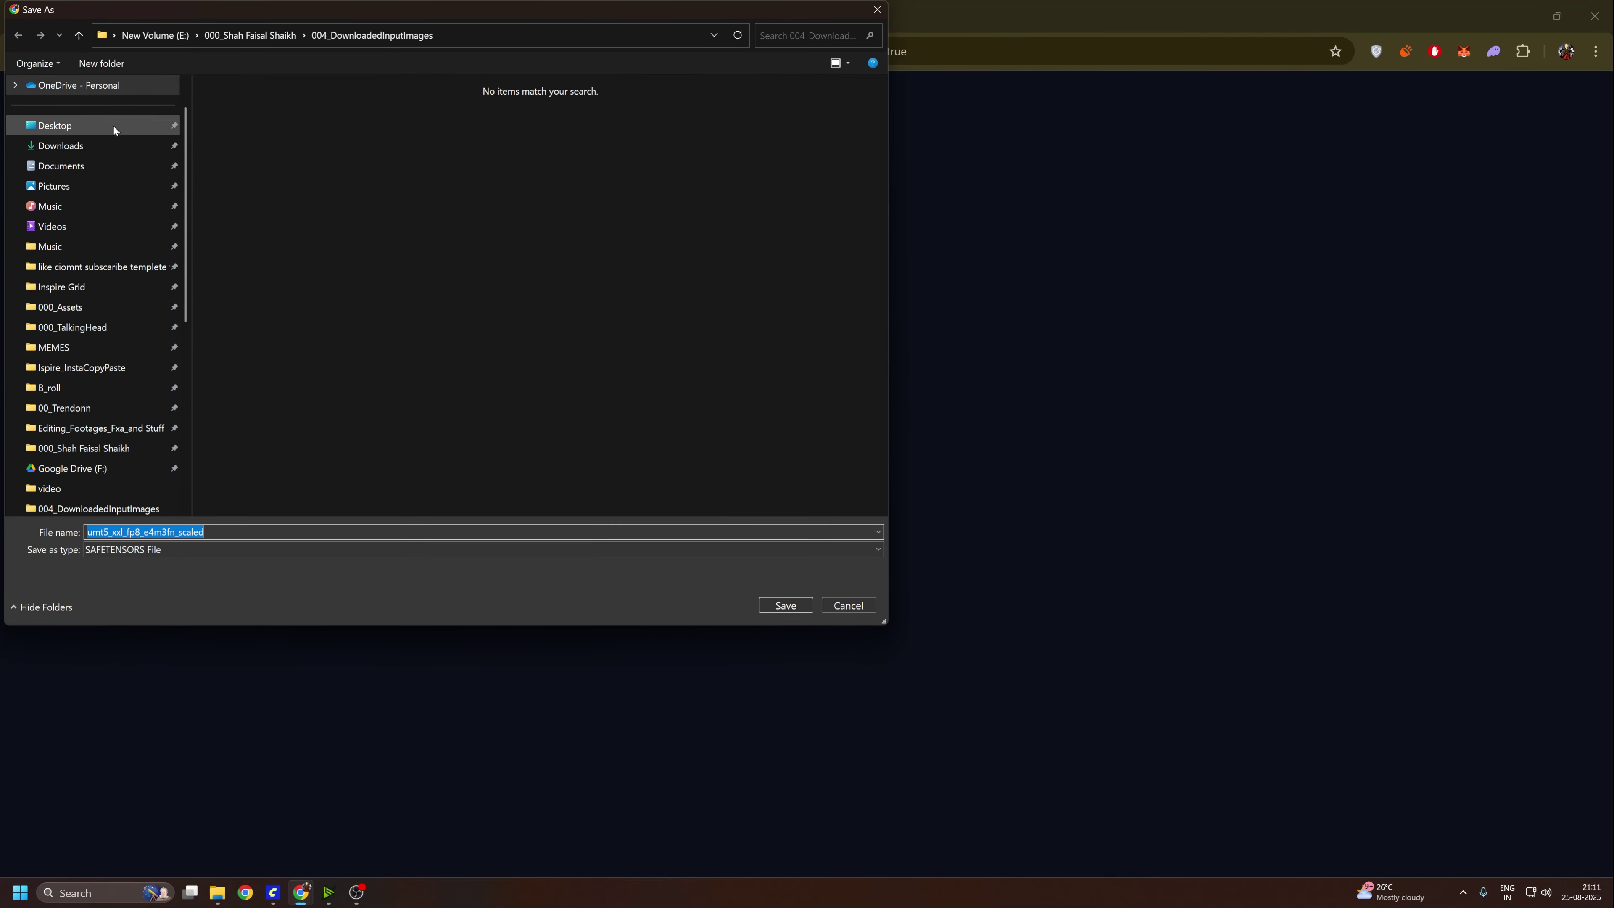
pyautogui.moveTo(471, 11); pyautogui.dragTo(858, 149)
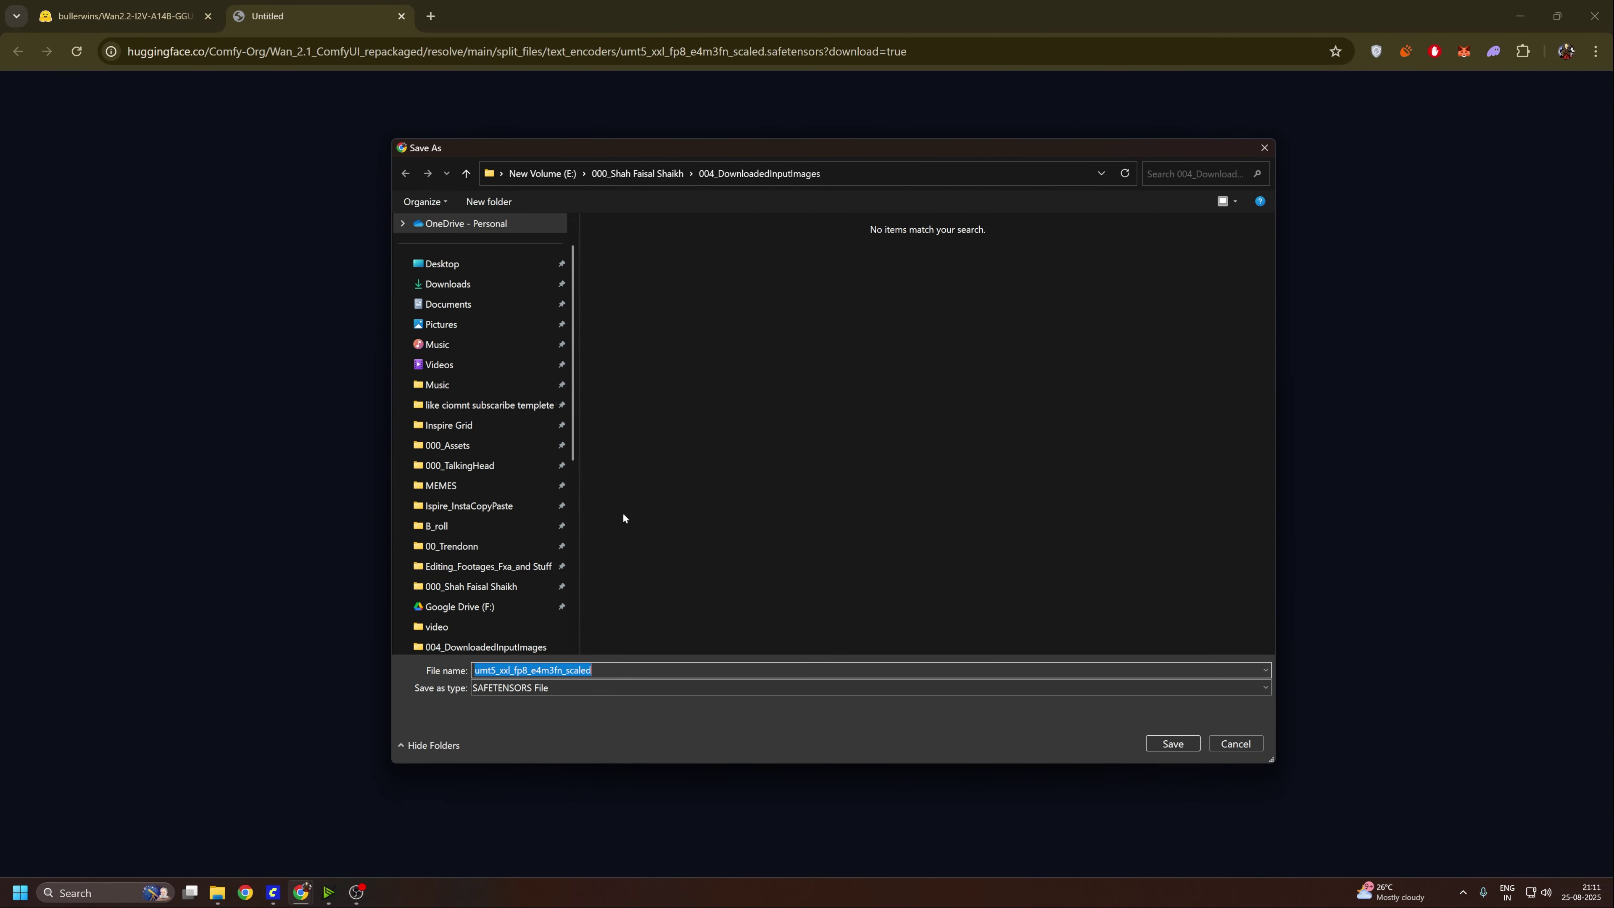
pyautogui.click(1233, 744)
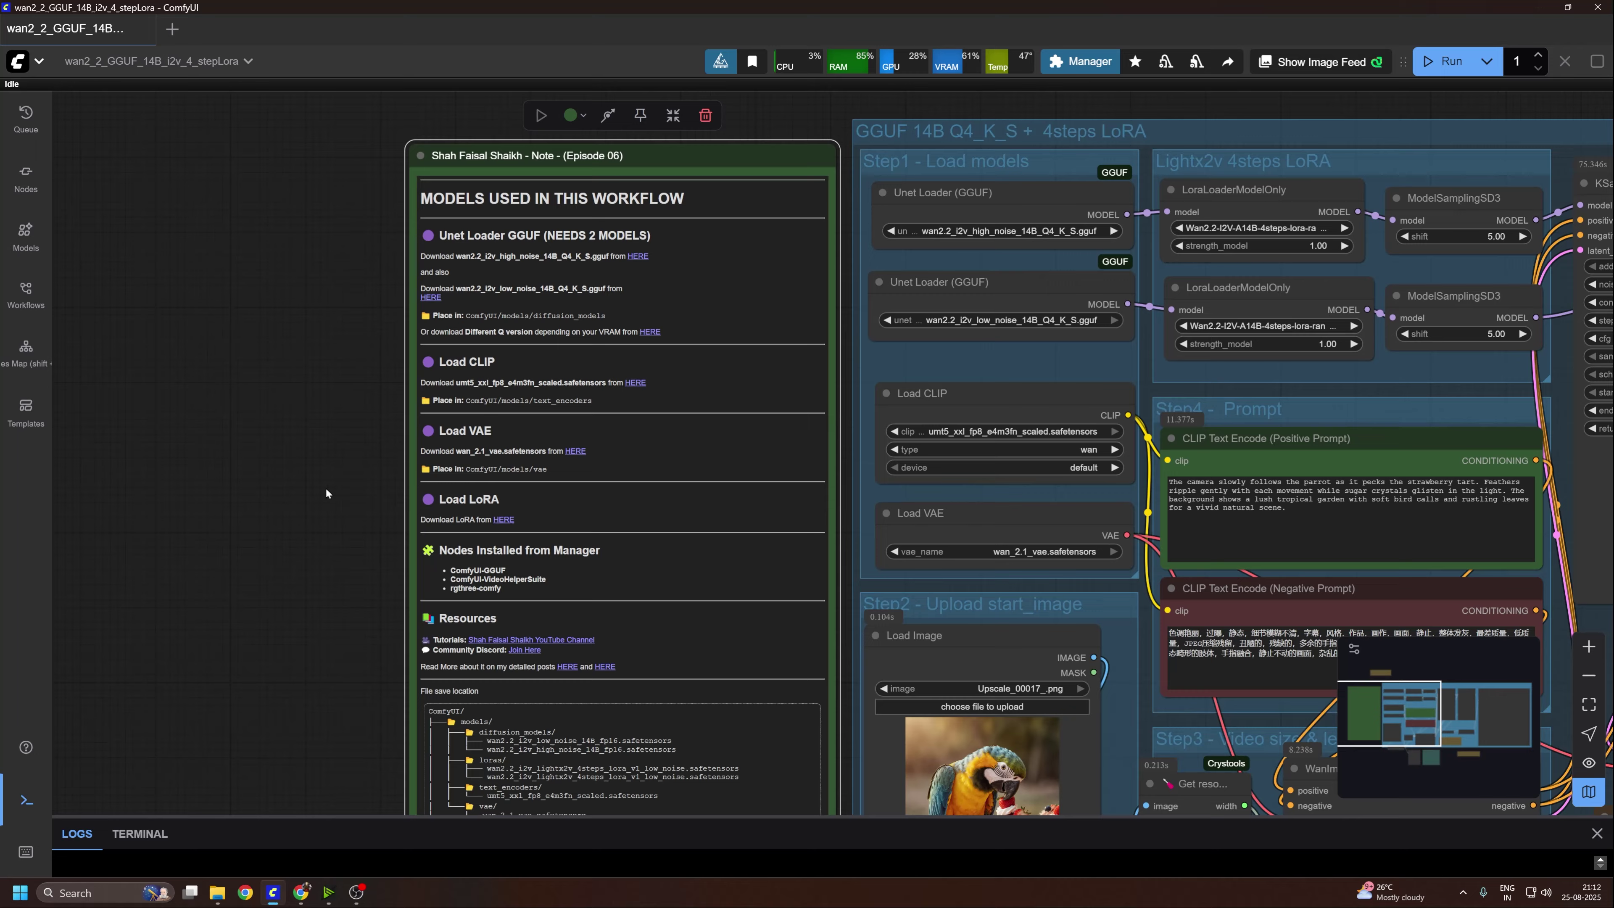
# Examine the file save location tree for the models at the end of the workflow note
pyautogui.moveTo(331, 494); pyautogui.dragTo(334, 378)
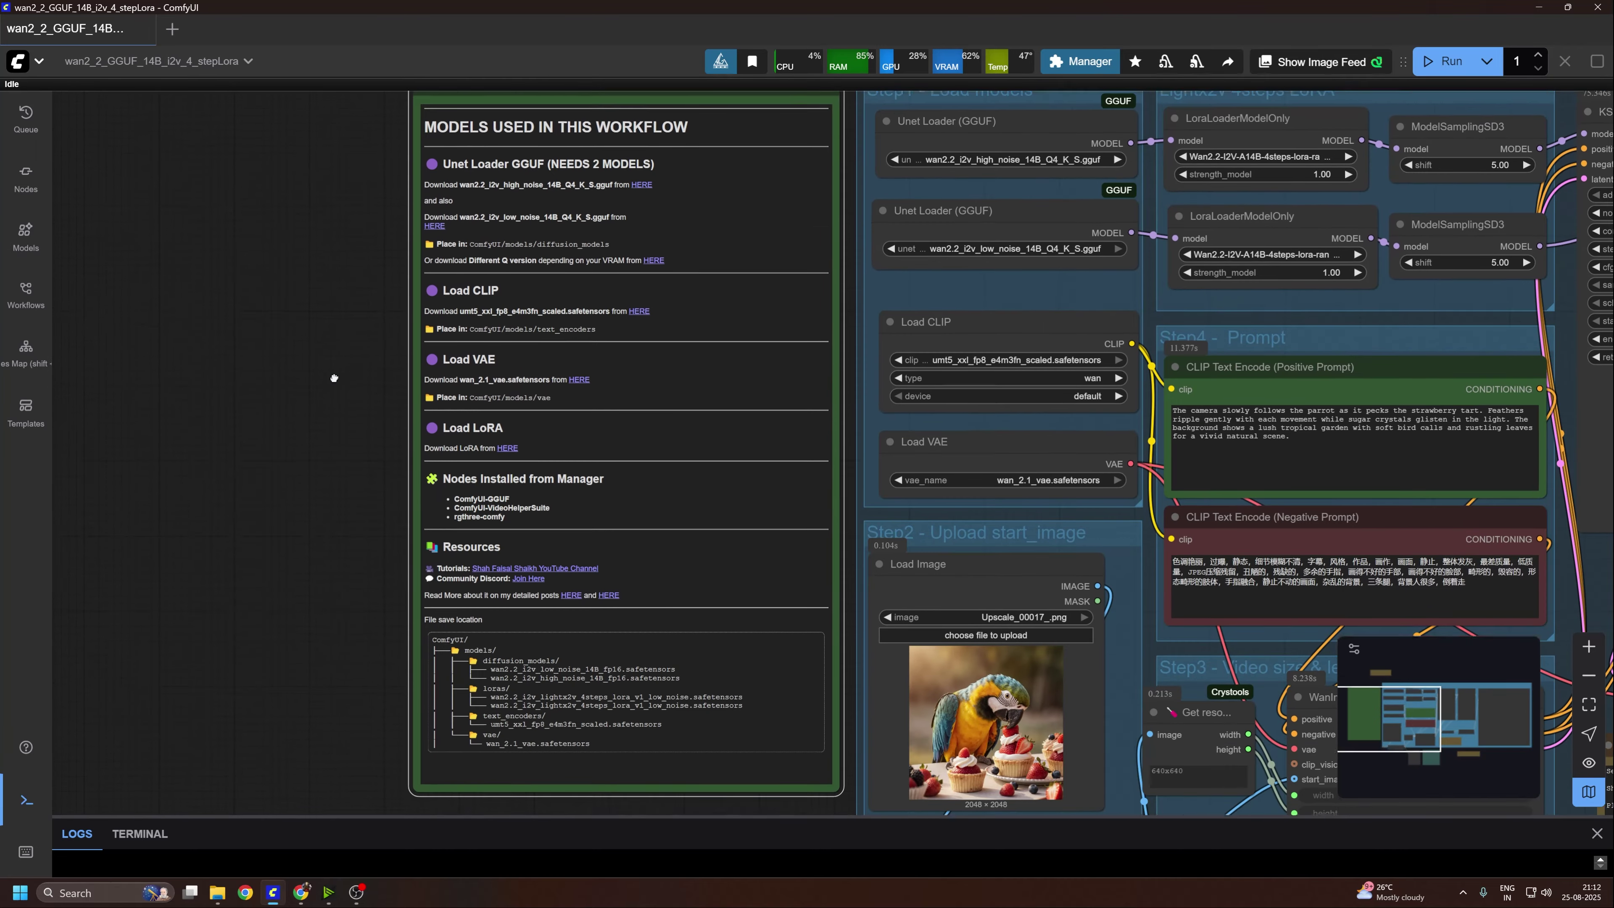
pyautogui.scroll(-3, 464, 492)
pyautogui.scroll(5, 343, 633)
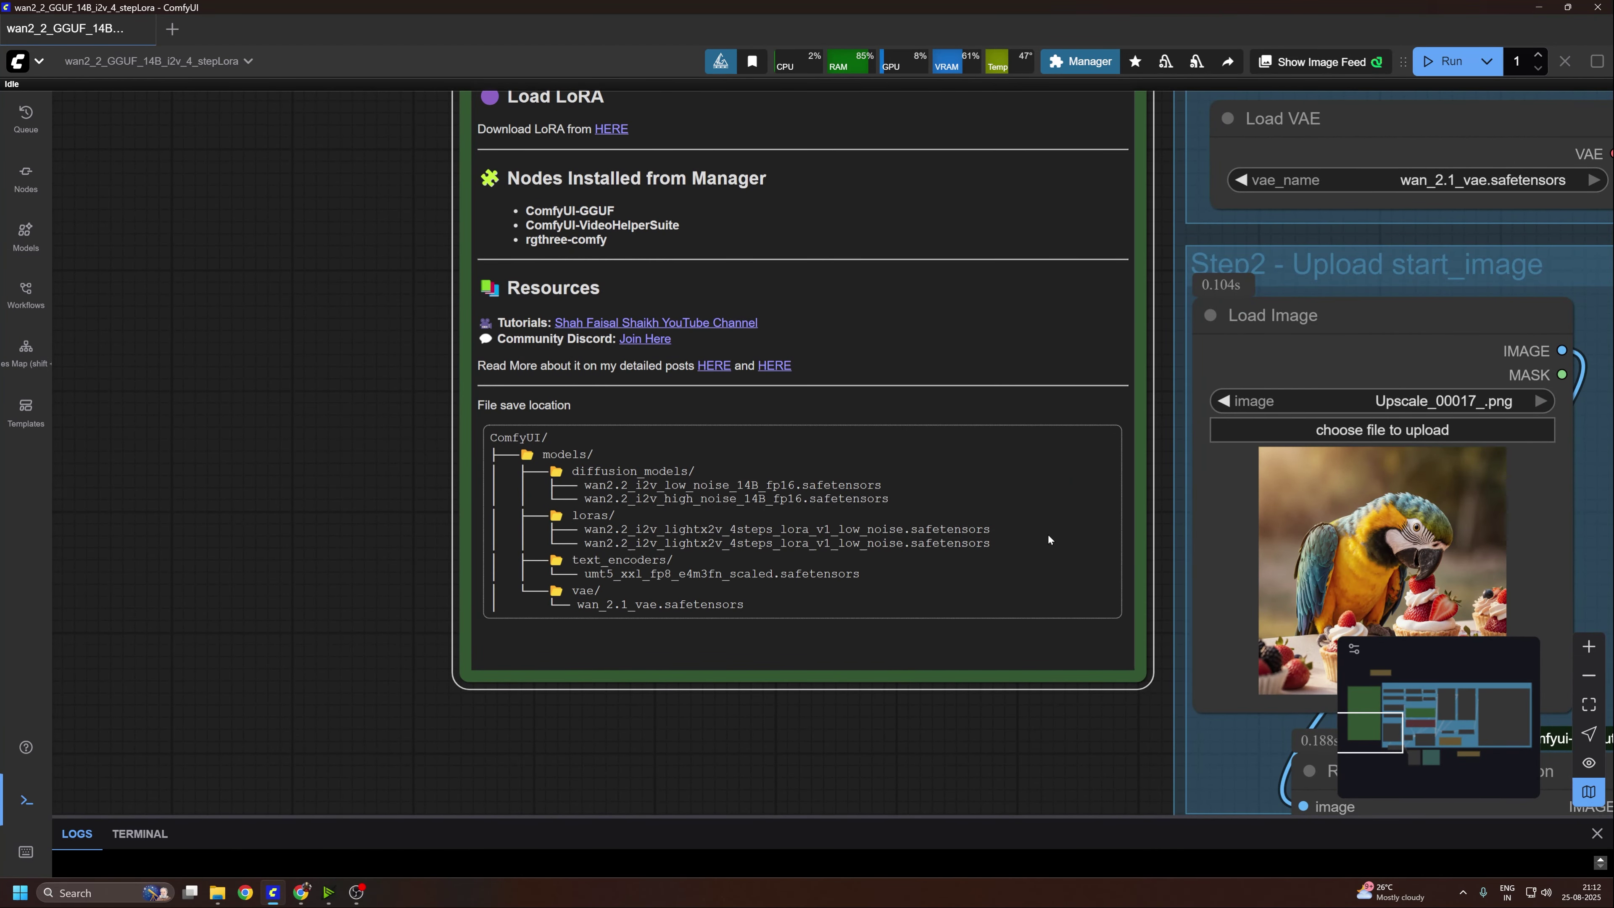
pyautogui.scroll(-4, 301, 482)
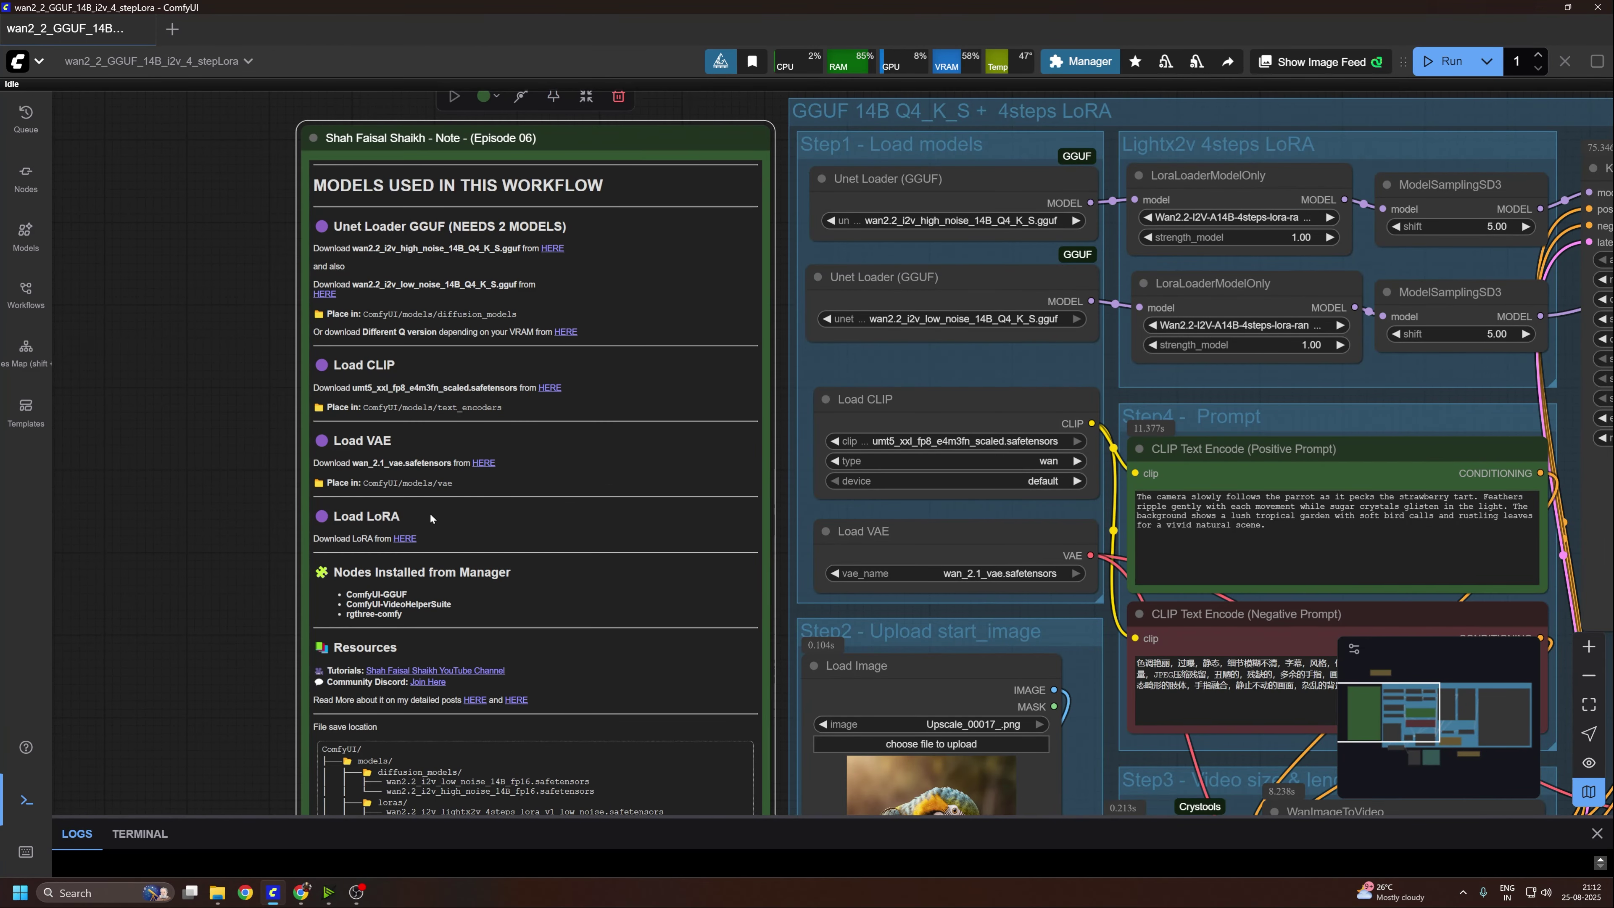
# Open the LoRA download page from the note, shrink its window, and check the note's remaining sections
pyautogui.click(404, 538)
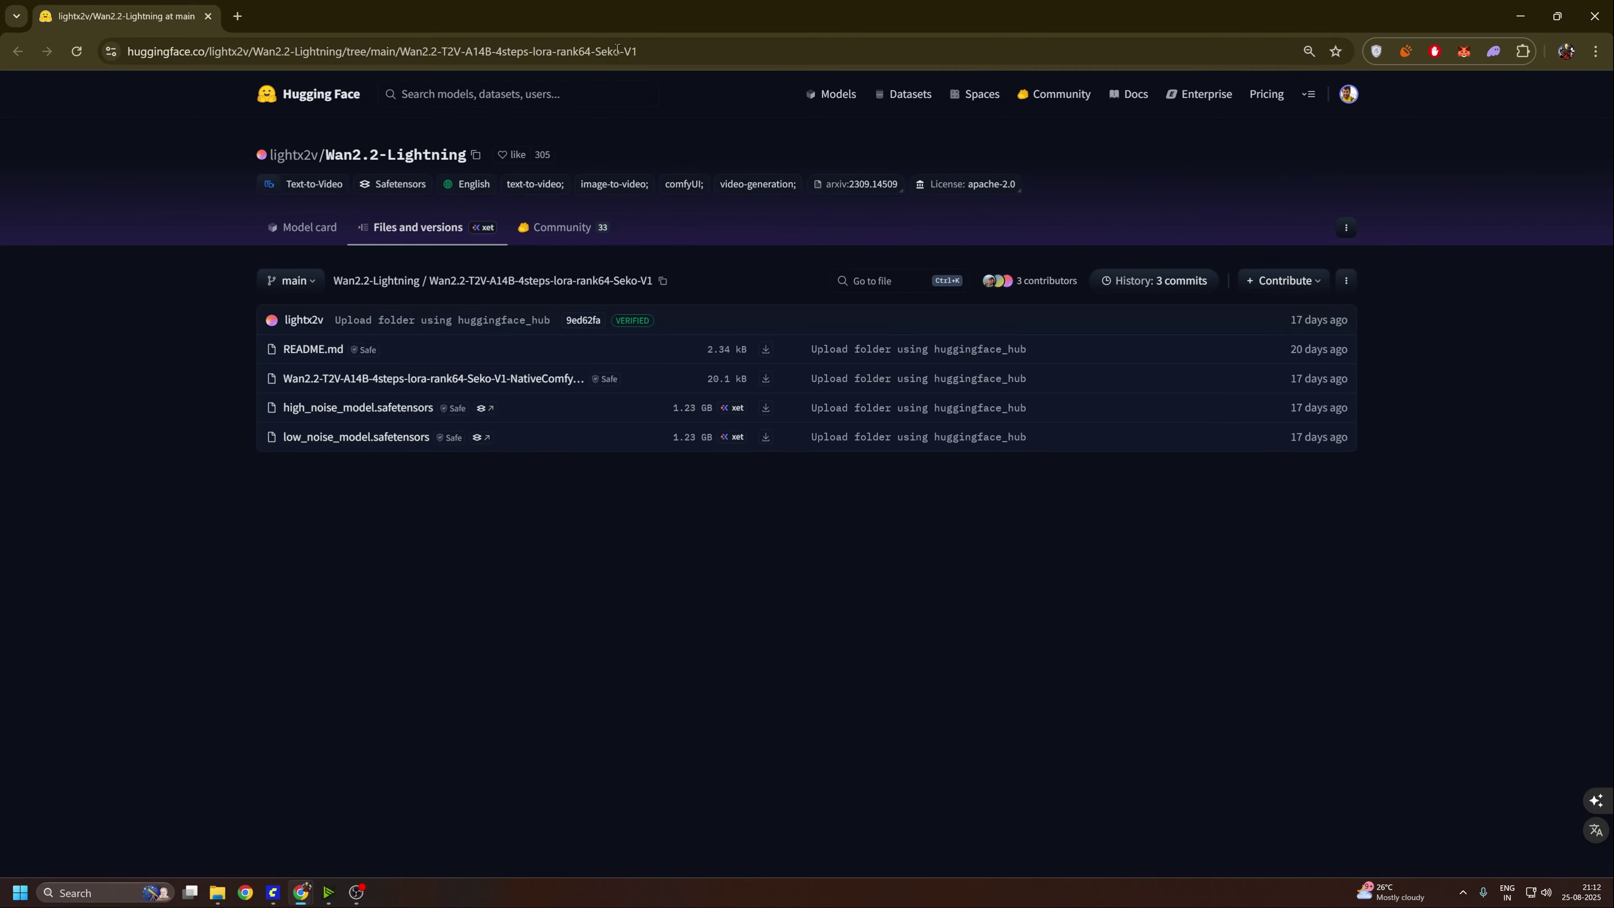
pyautogui.moveTo(788, 16); pyautogui.dragTo(1211, 424)
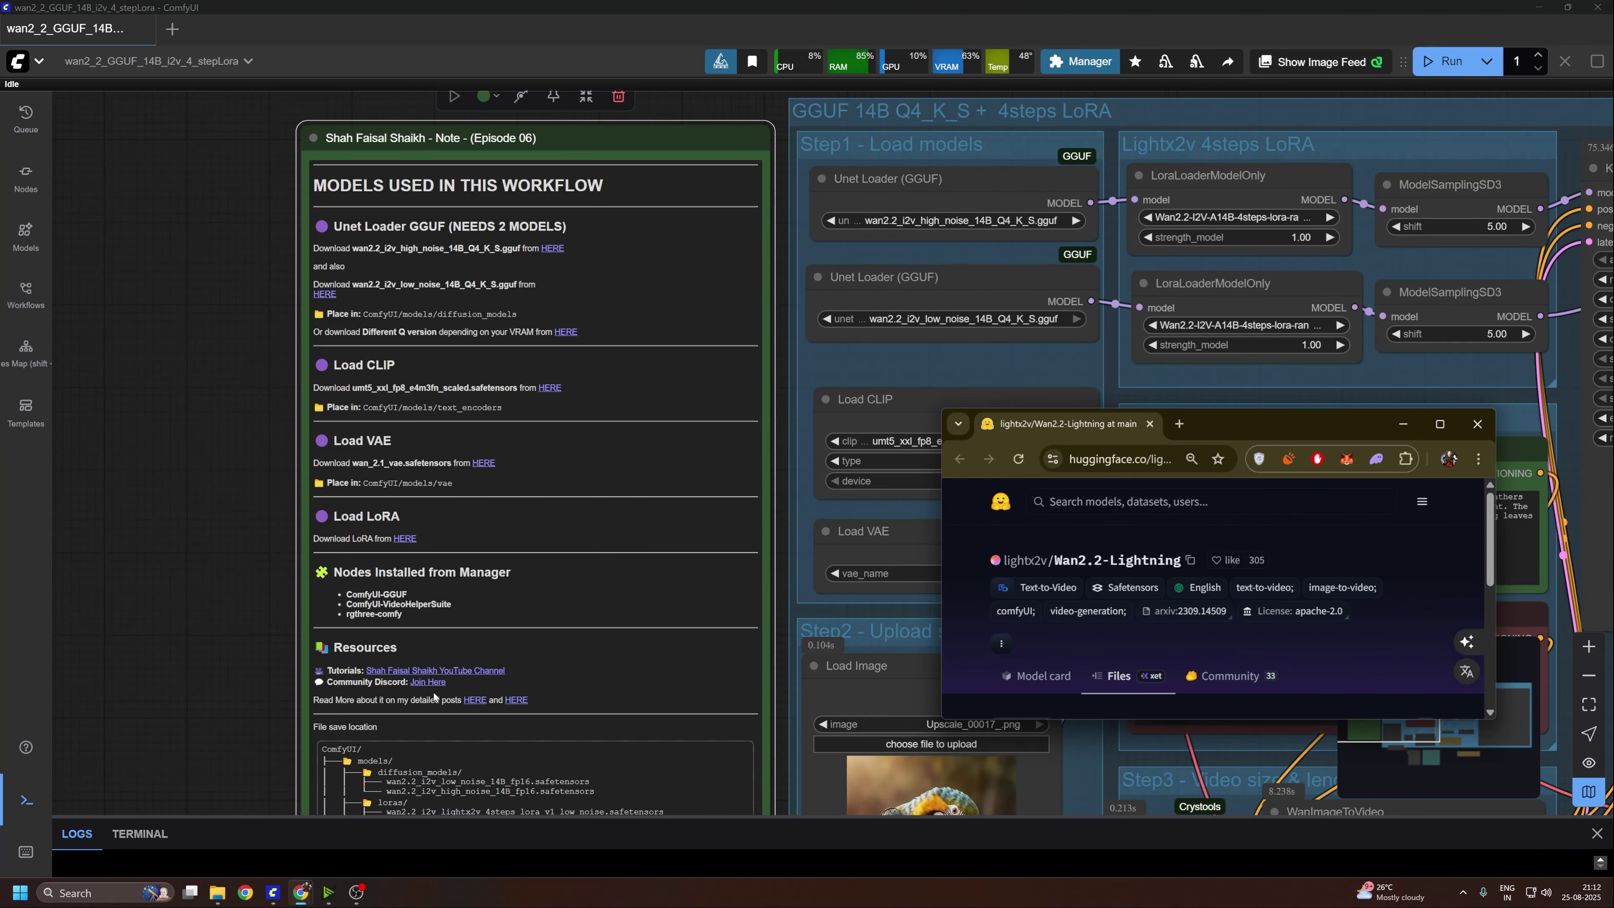
pyautogui.click(452, 570)
pyautogui.scroll(-3, 321, 454)
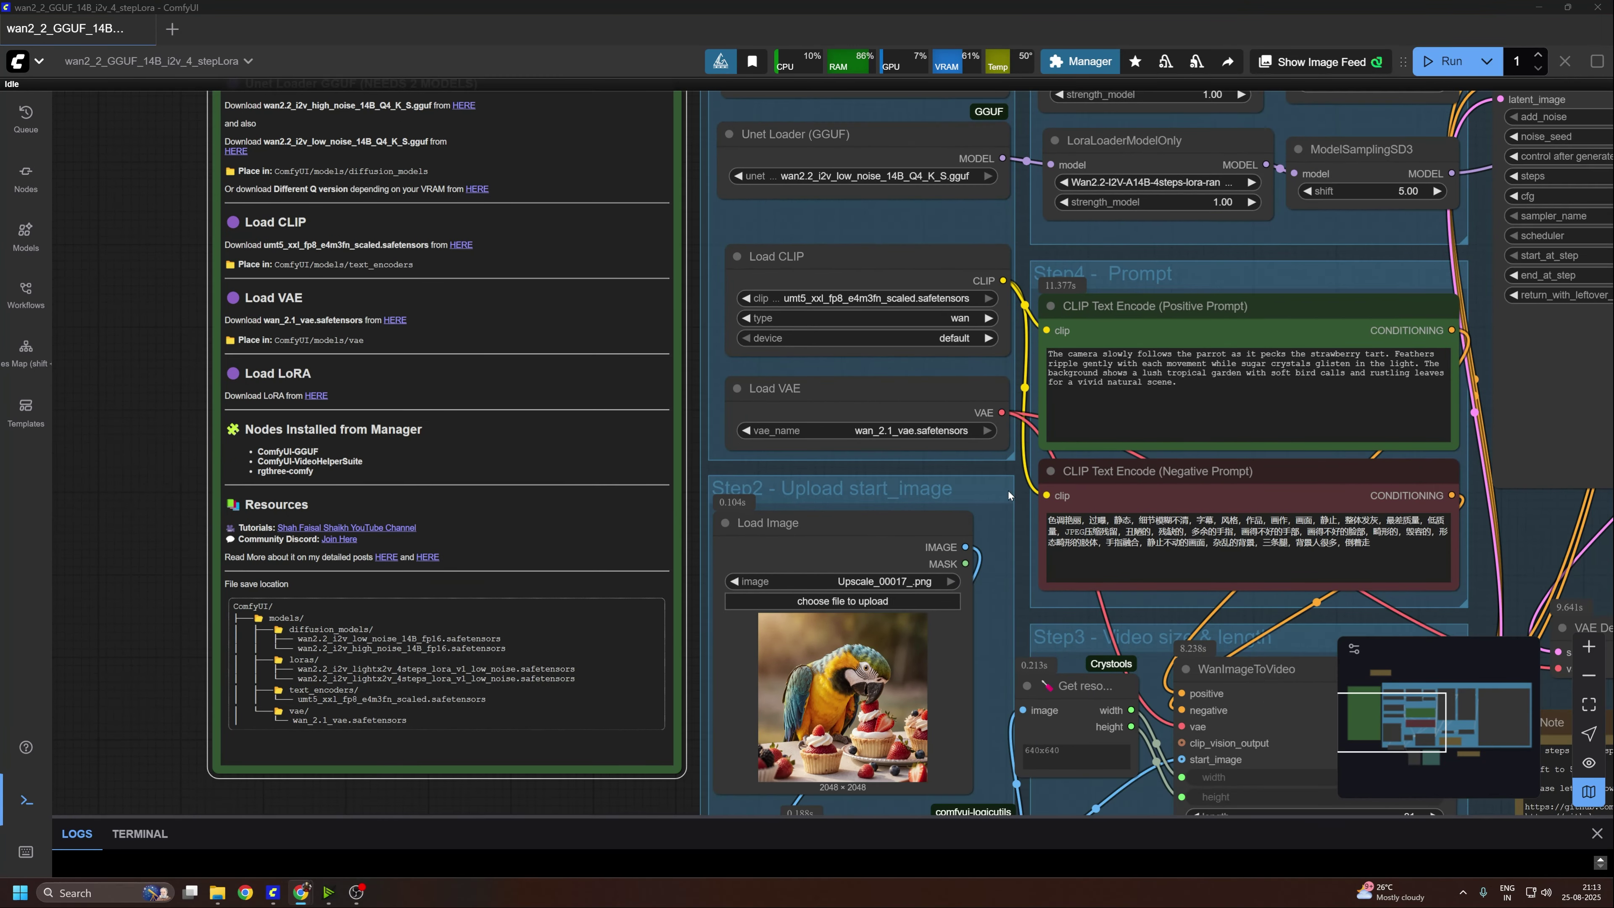
# Browse the wan.video site from the Text to Video examples through the sample gallery to the WanBox features section
pyautogui.hscroll(5, 1008, 491)
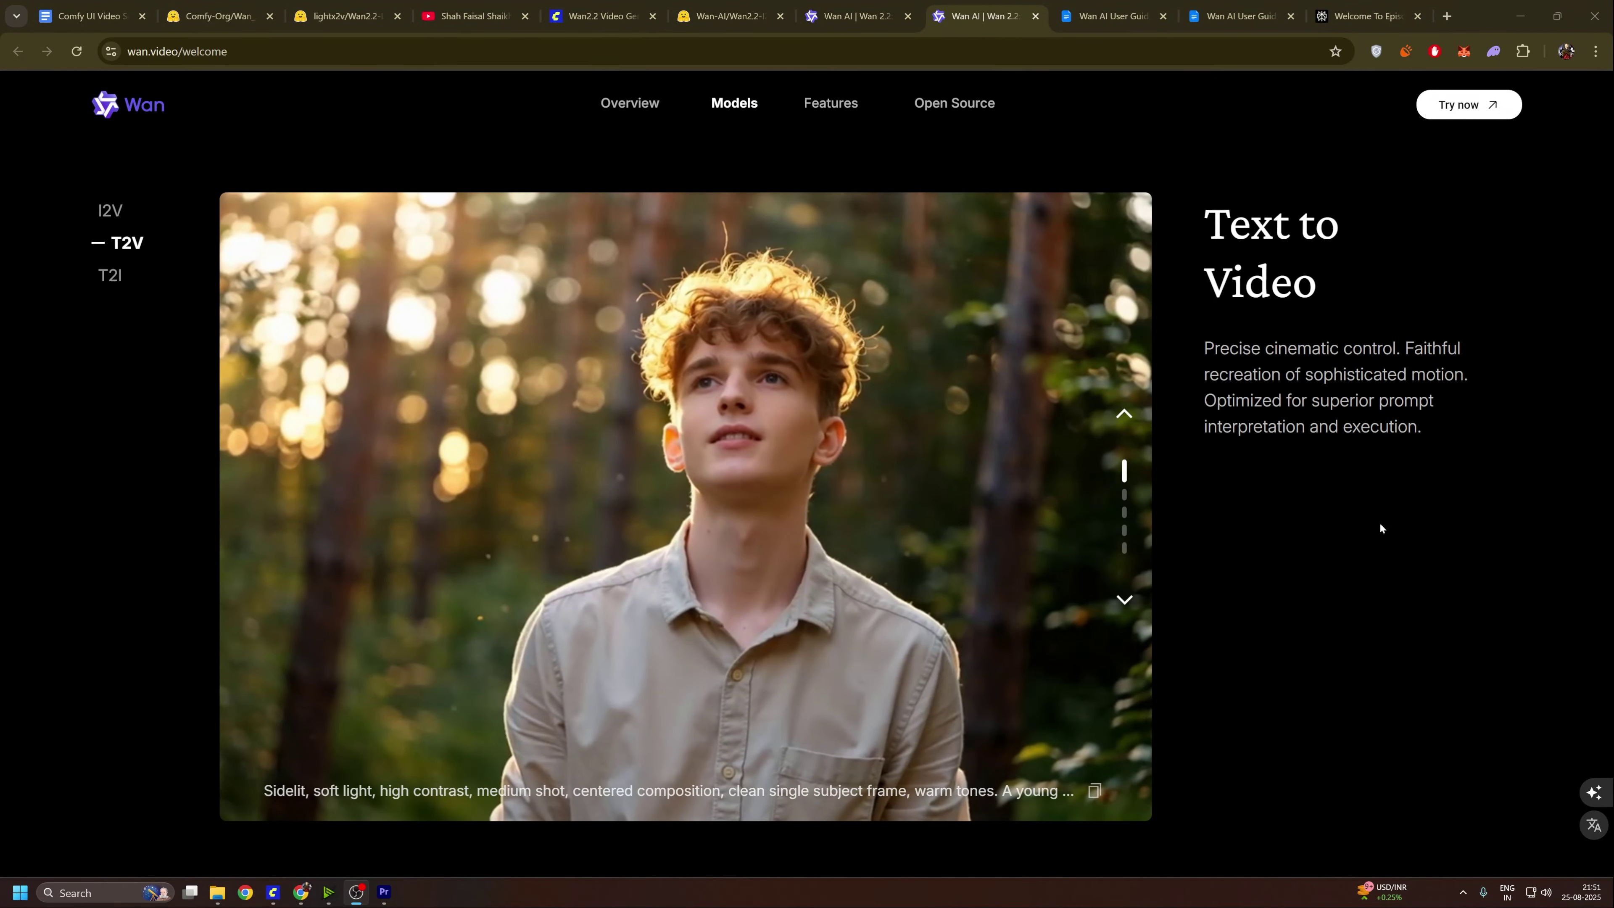
pyautogui.scroll(-5, 1380, 522)
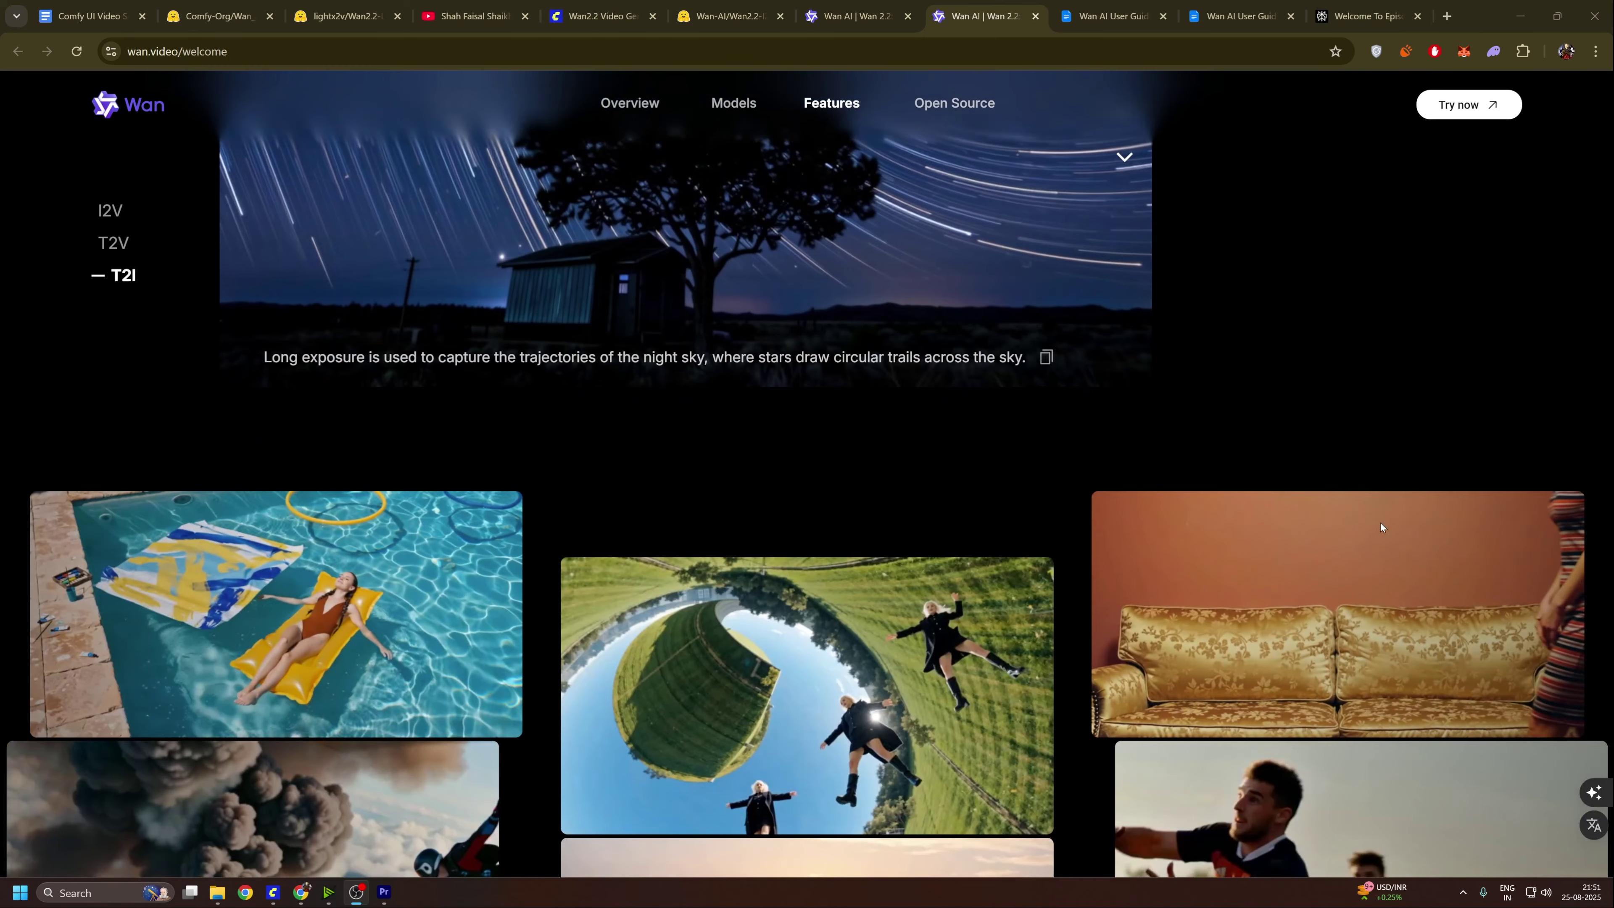
pyautogui.scroll(-5, 1380, 523)
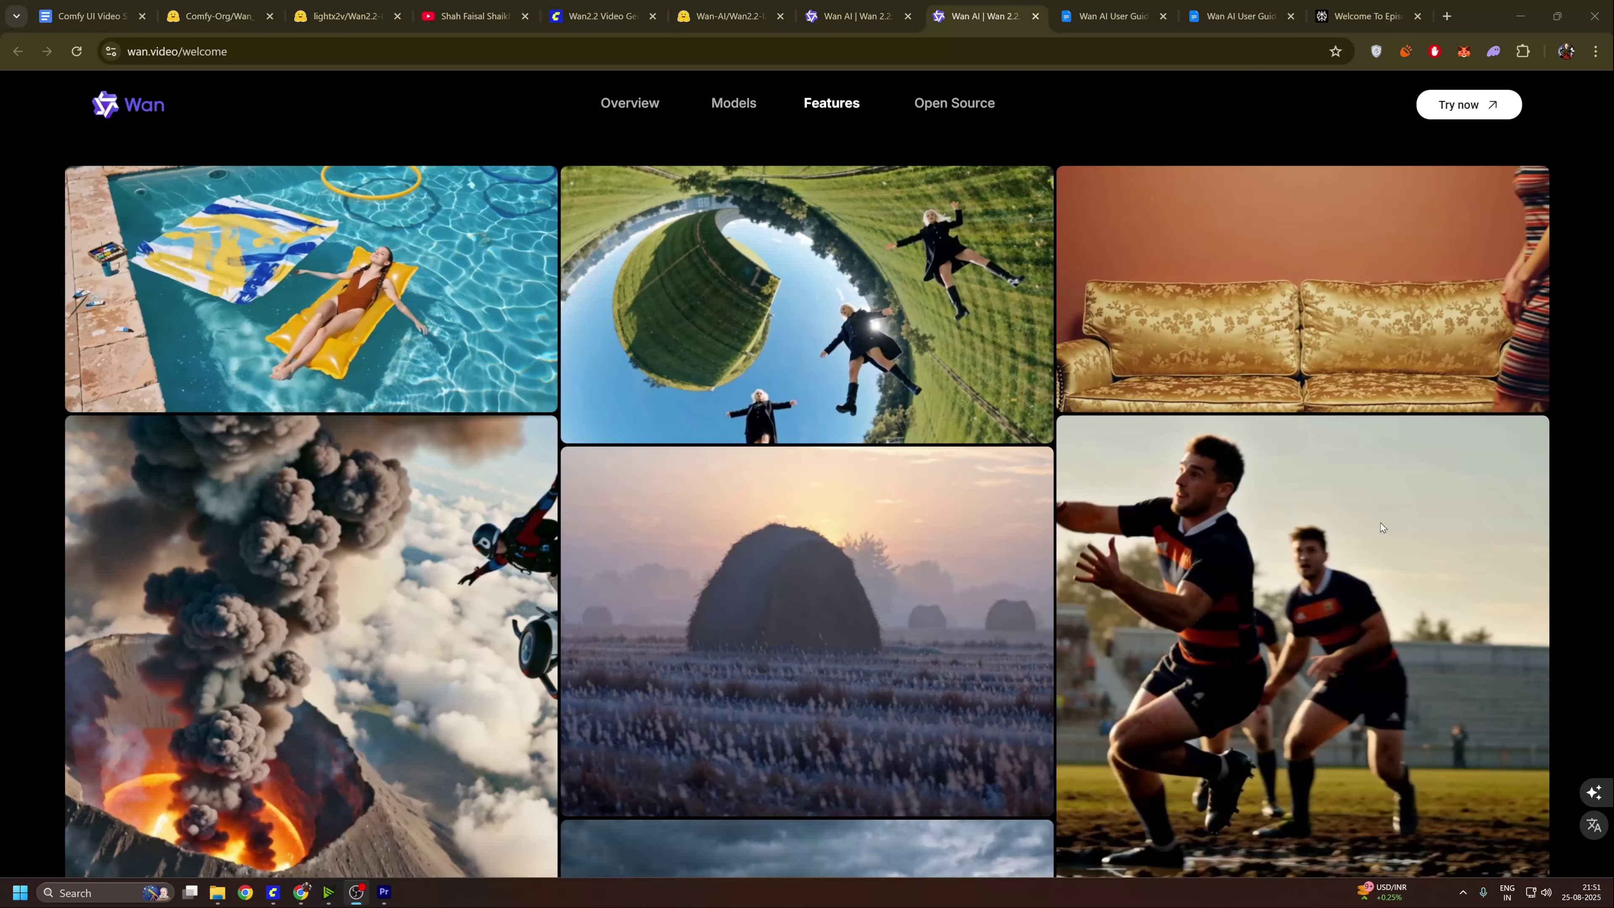
pyautogui.scroll(-2, 1270, 525)
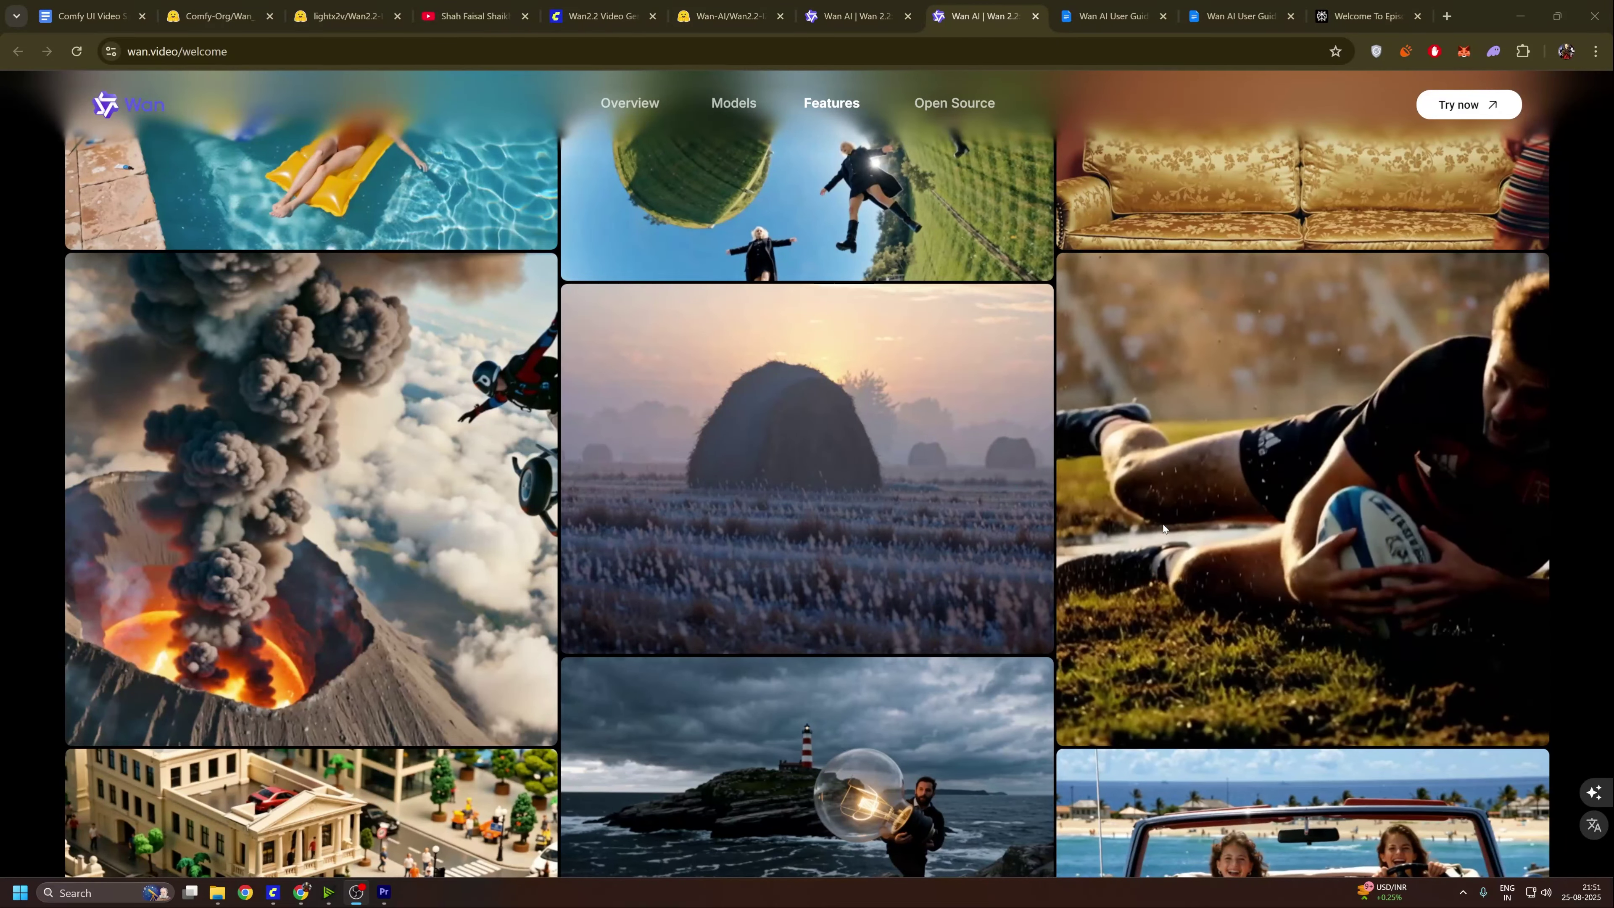
pyautogui.scroll(-5, 1163, 527)
pyautogui.scroll(-10, 1163, 524)
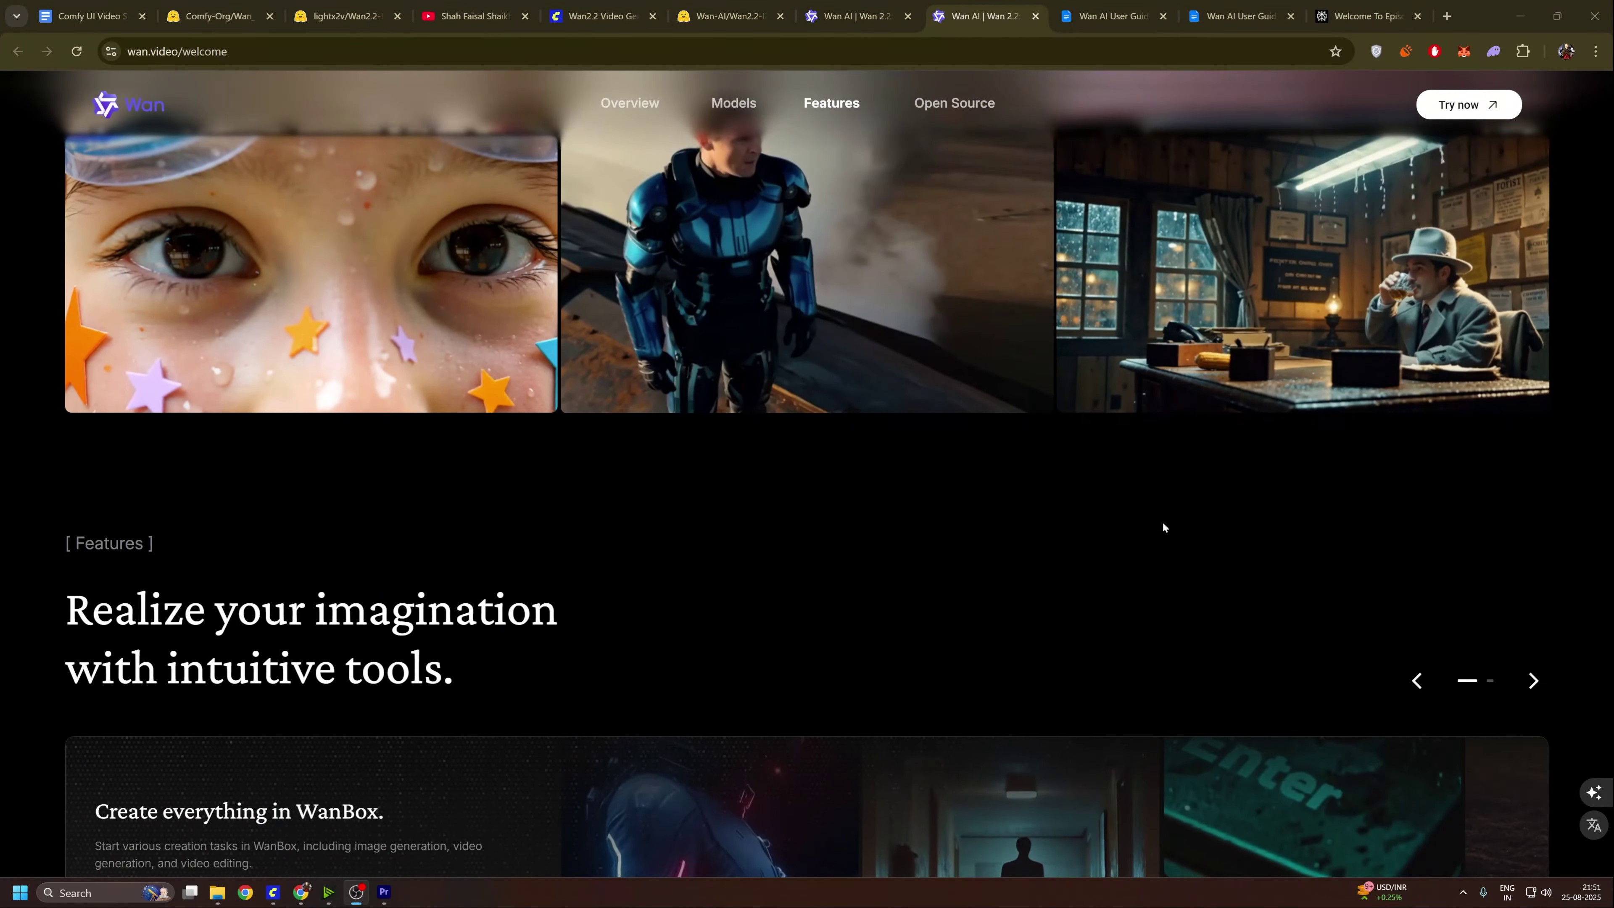
pyautogui.scroll(-3, 1162, 525)
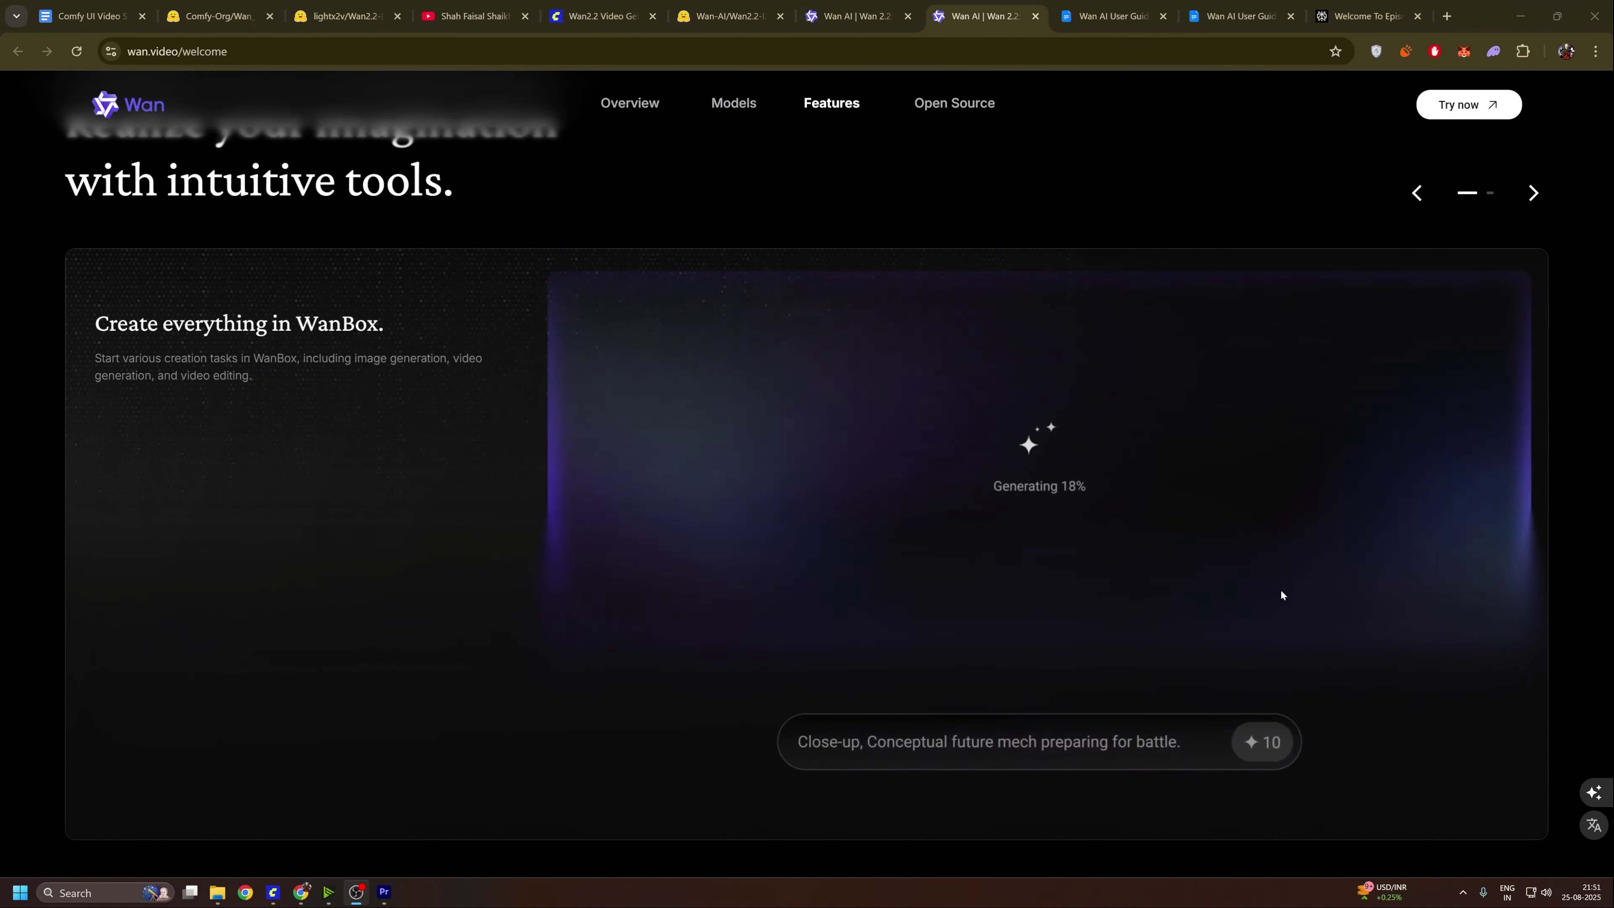
pyautogui.scroll(-5, 1281, 588)
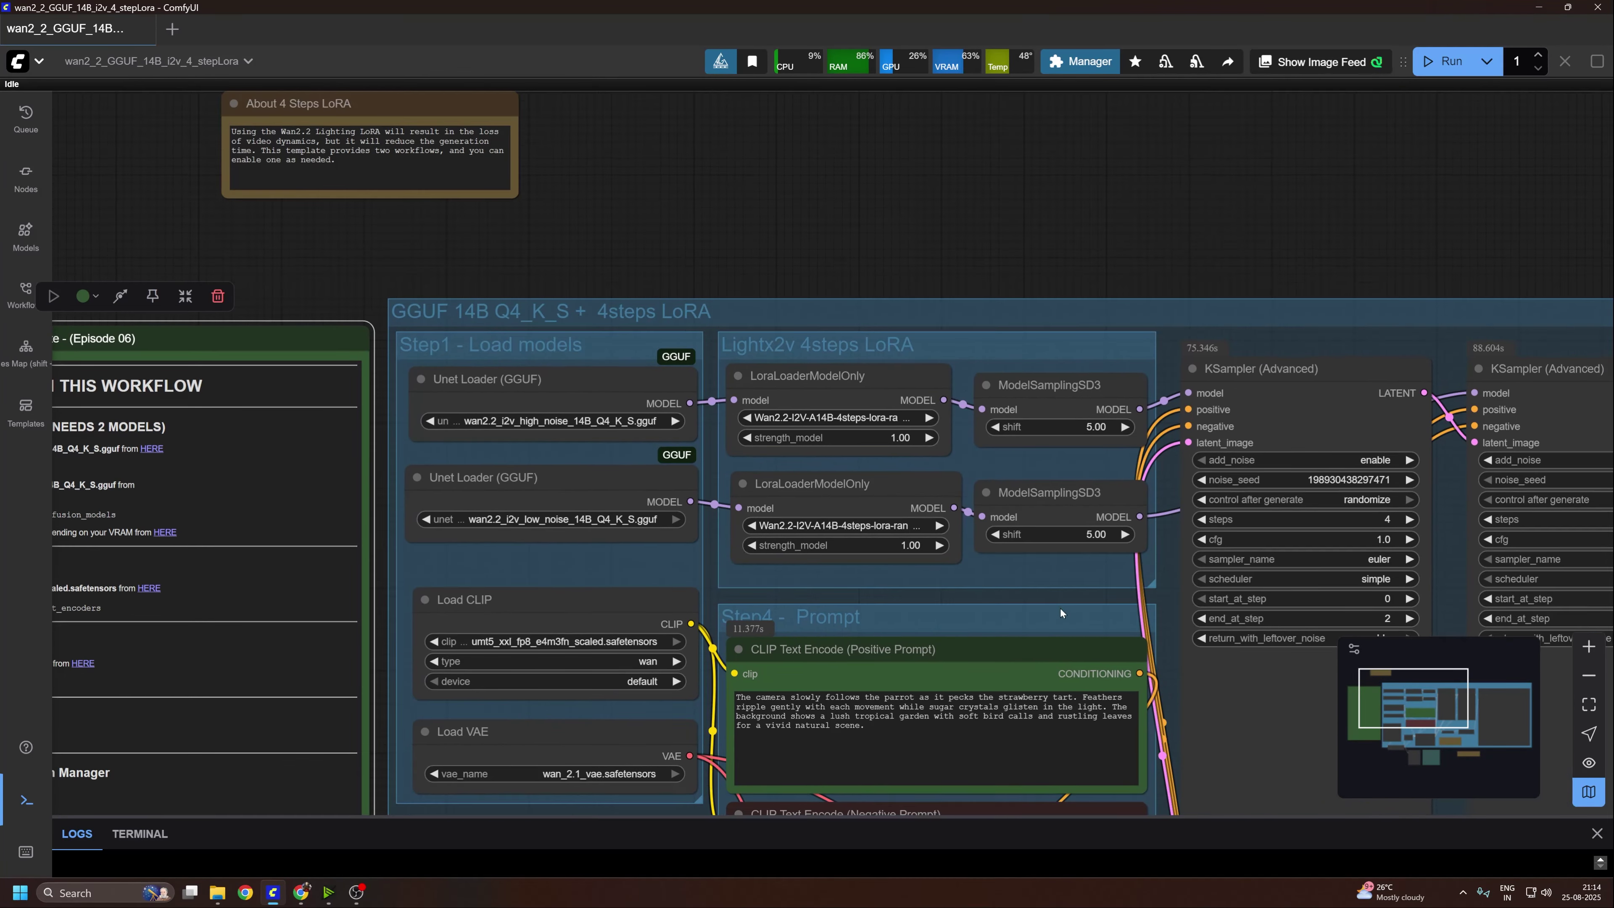
# Reposition the two LoraLoaderModelOnly nodes inside the Lightx2v 4steps LoRA group so that they clear the group title
pyautogui.scroll(5, 1061, 607)
pyautogui.click(879, 300)
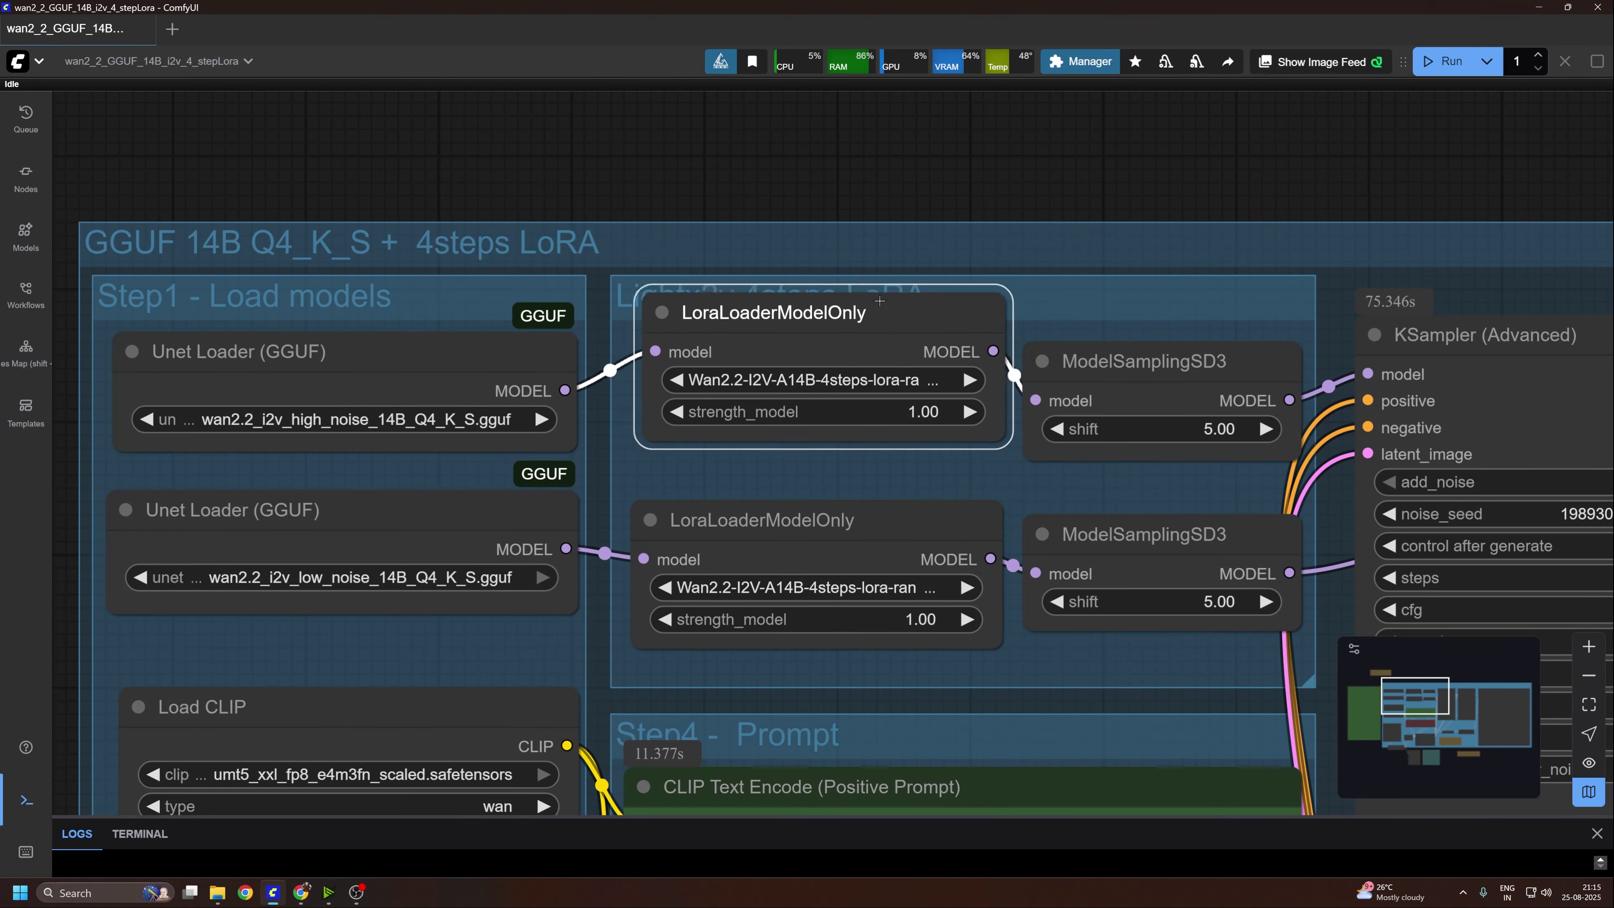
pyautogui.moveTo(879, 300); pyautogui.dragTo(863, 344)
pyautogui.moveTo(855, 525); pyautogui.dragTo(845, 534)
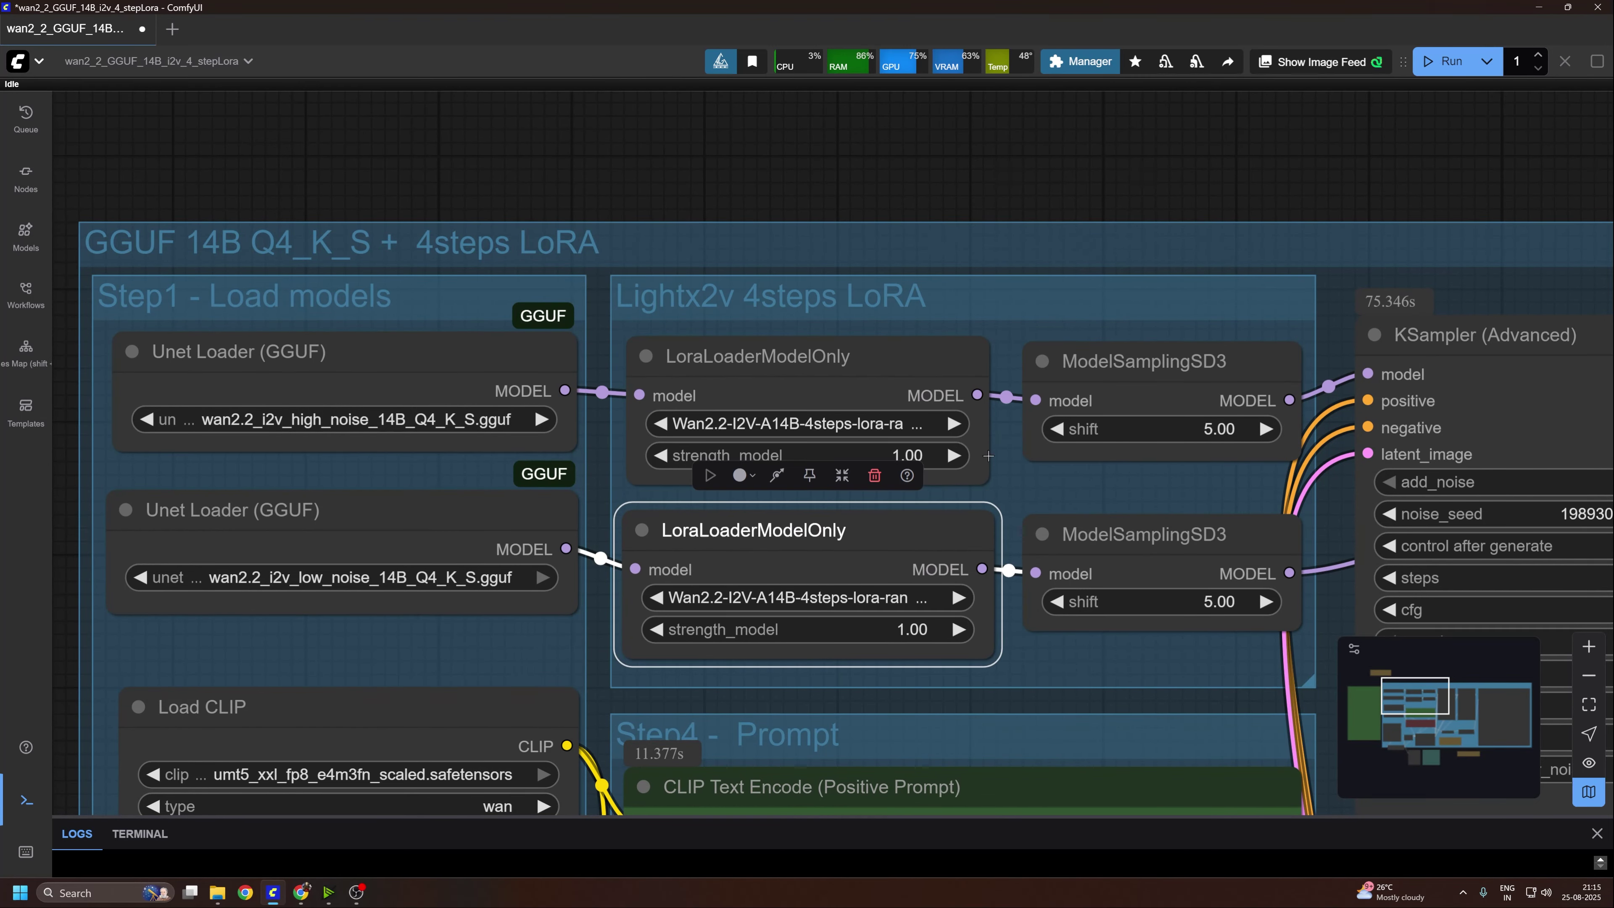
# Examine the LoRA loader, ModelSamplingSD3 and KSampler (Advanced) settings, ending at the positive and negative prompt nodes
pyautogui.hscroll(5, 1090, 472)
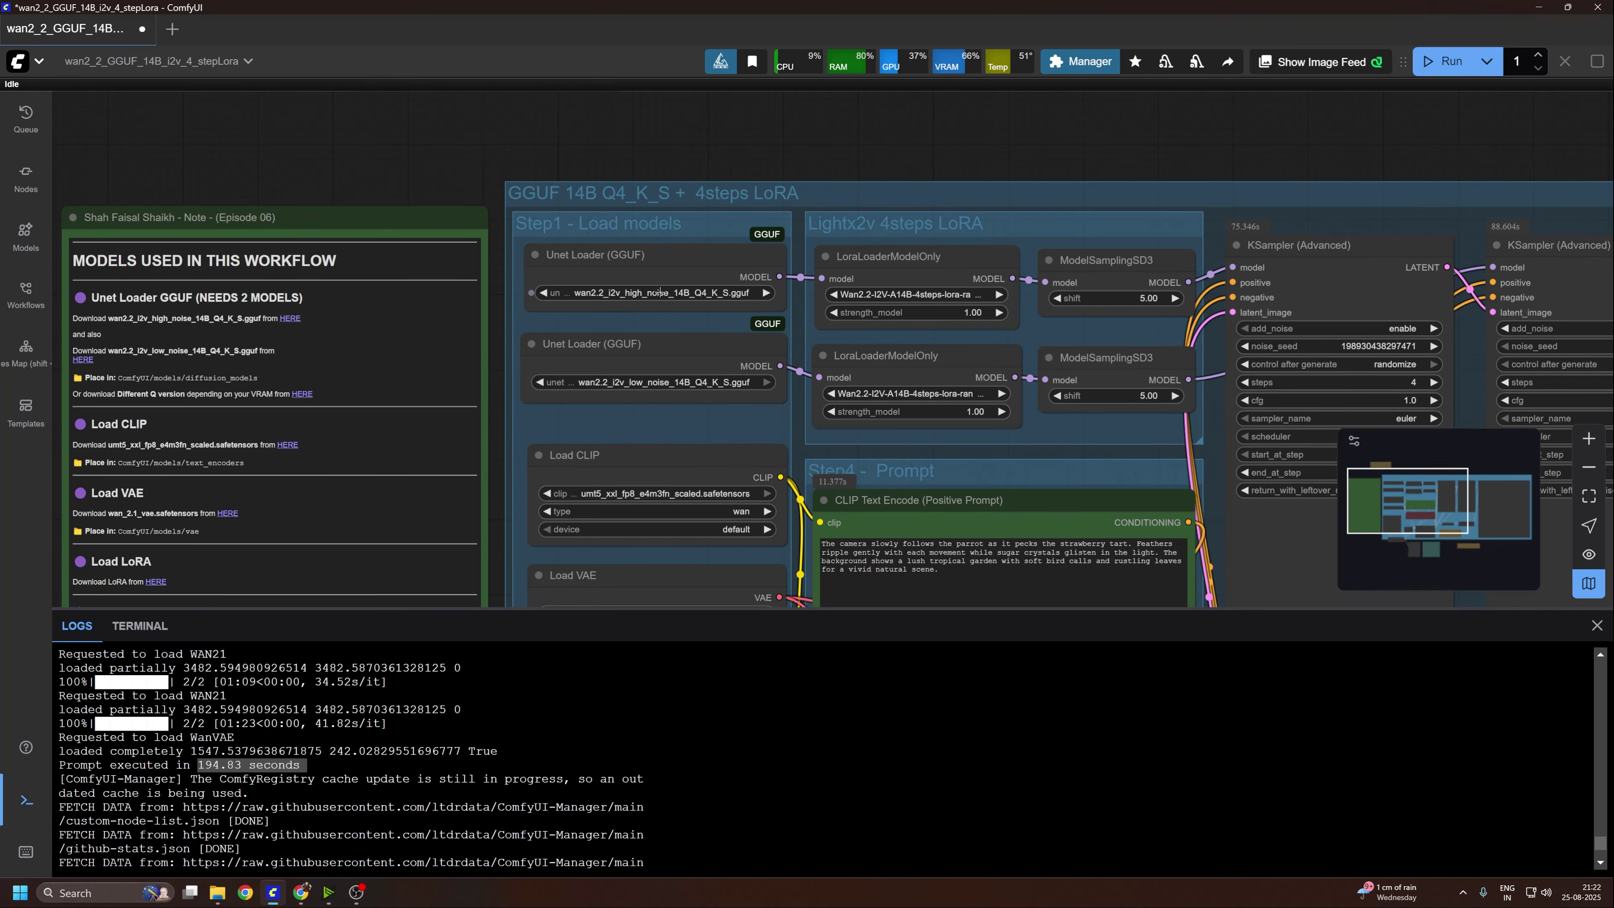
pyautogui.hscroll(3, 648, 297)
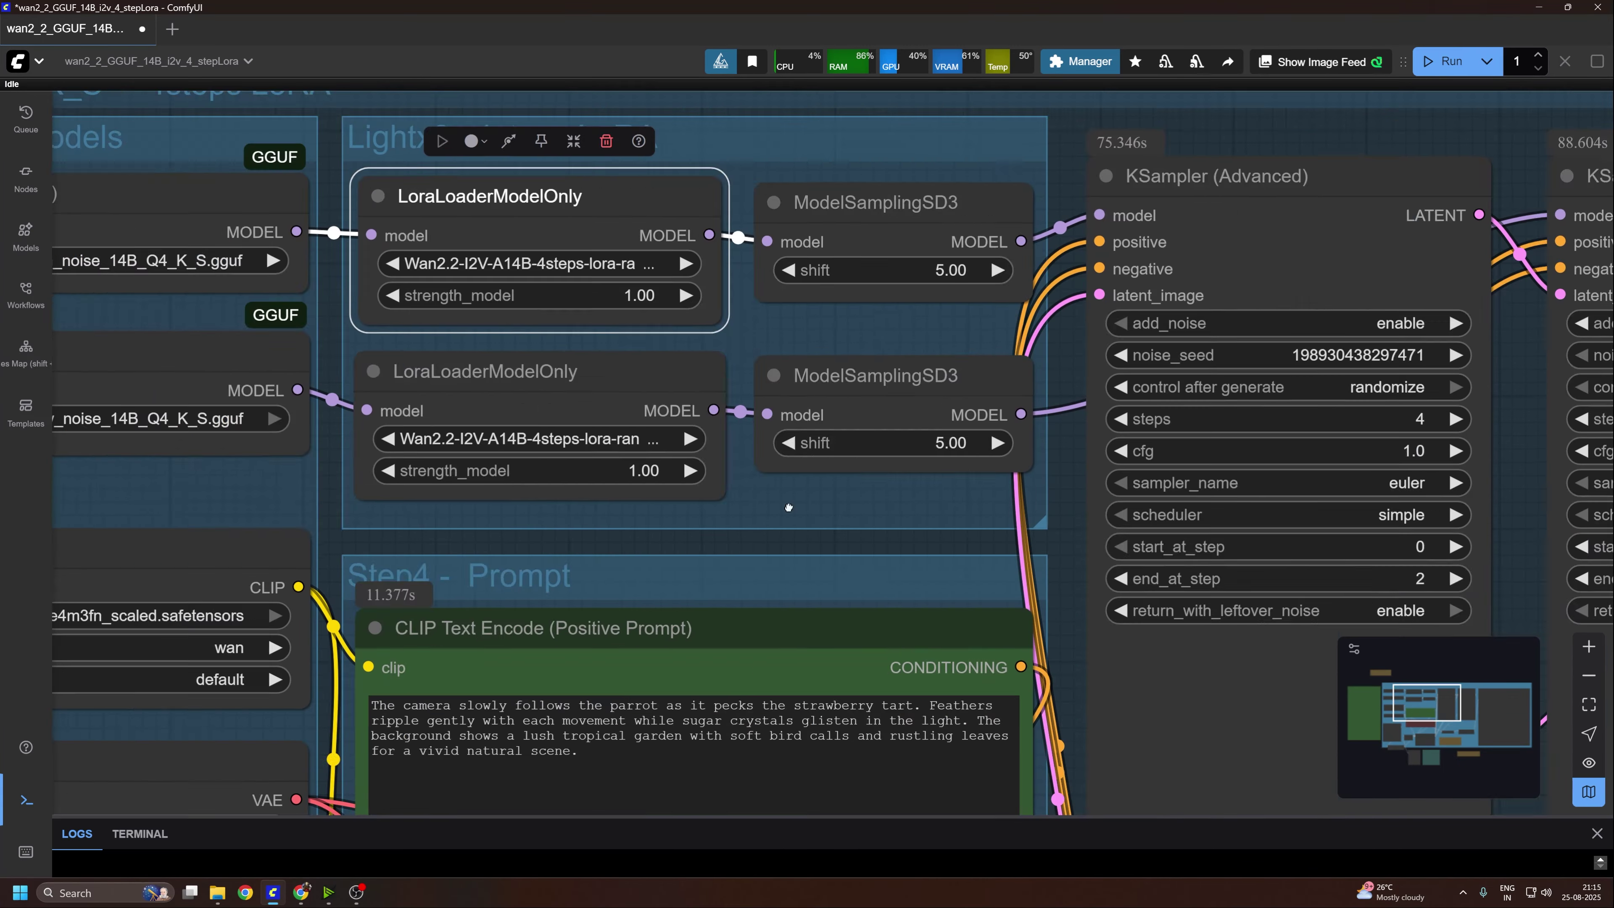
pyautogui.scroll(3, 857, 684)
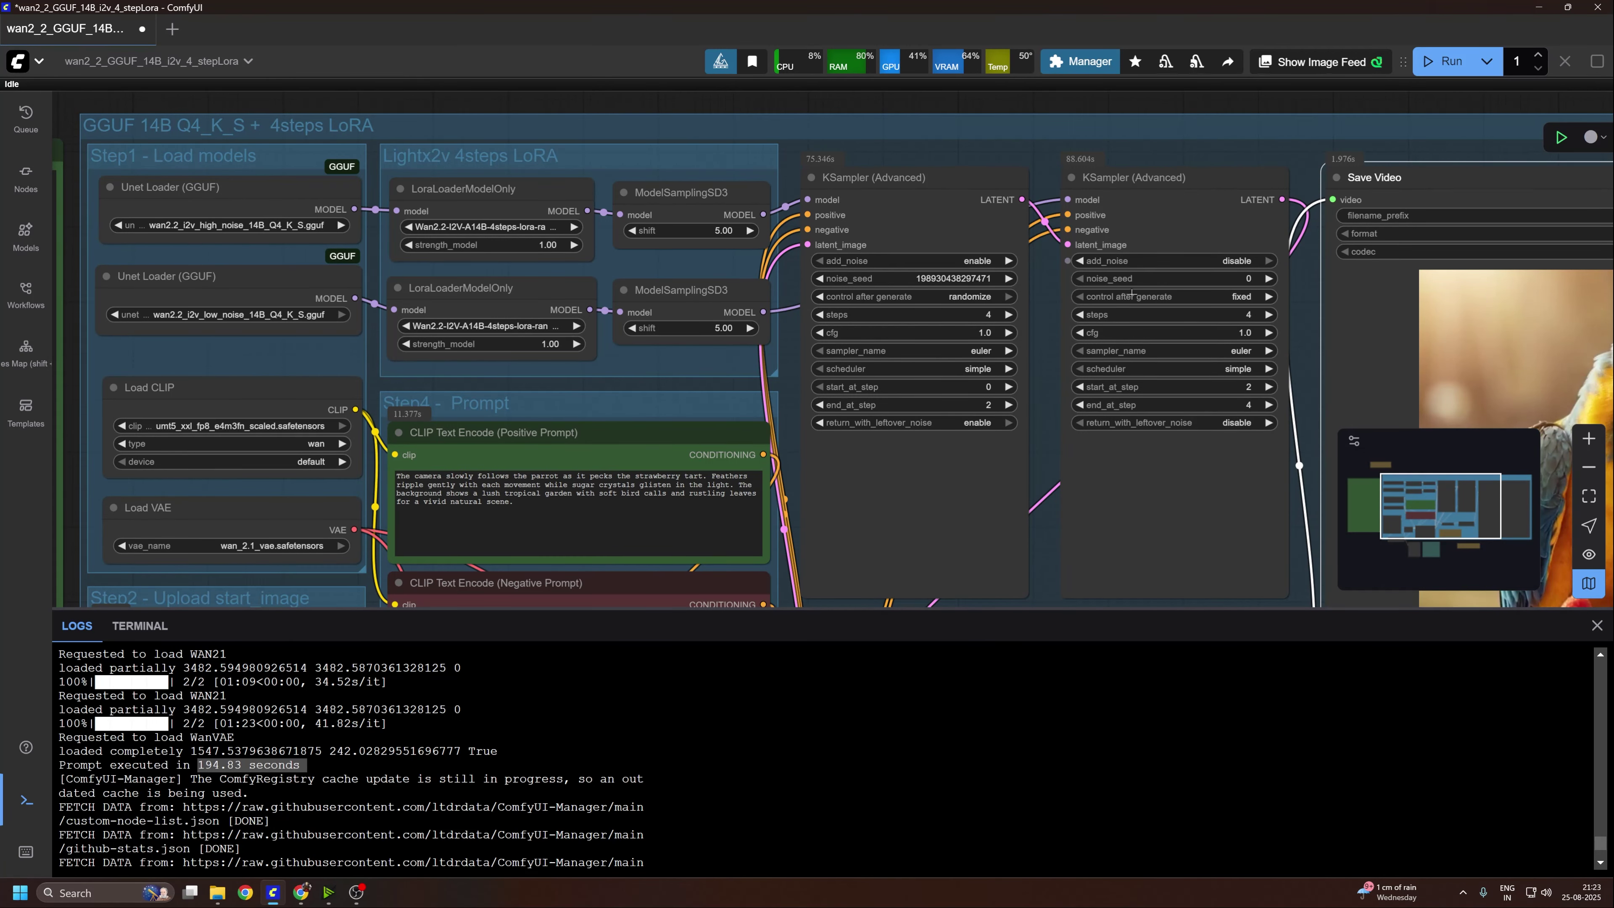
pyautogui.moveTo(796, 536); pyautogui.dragTo(984, 420)
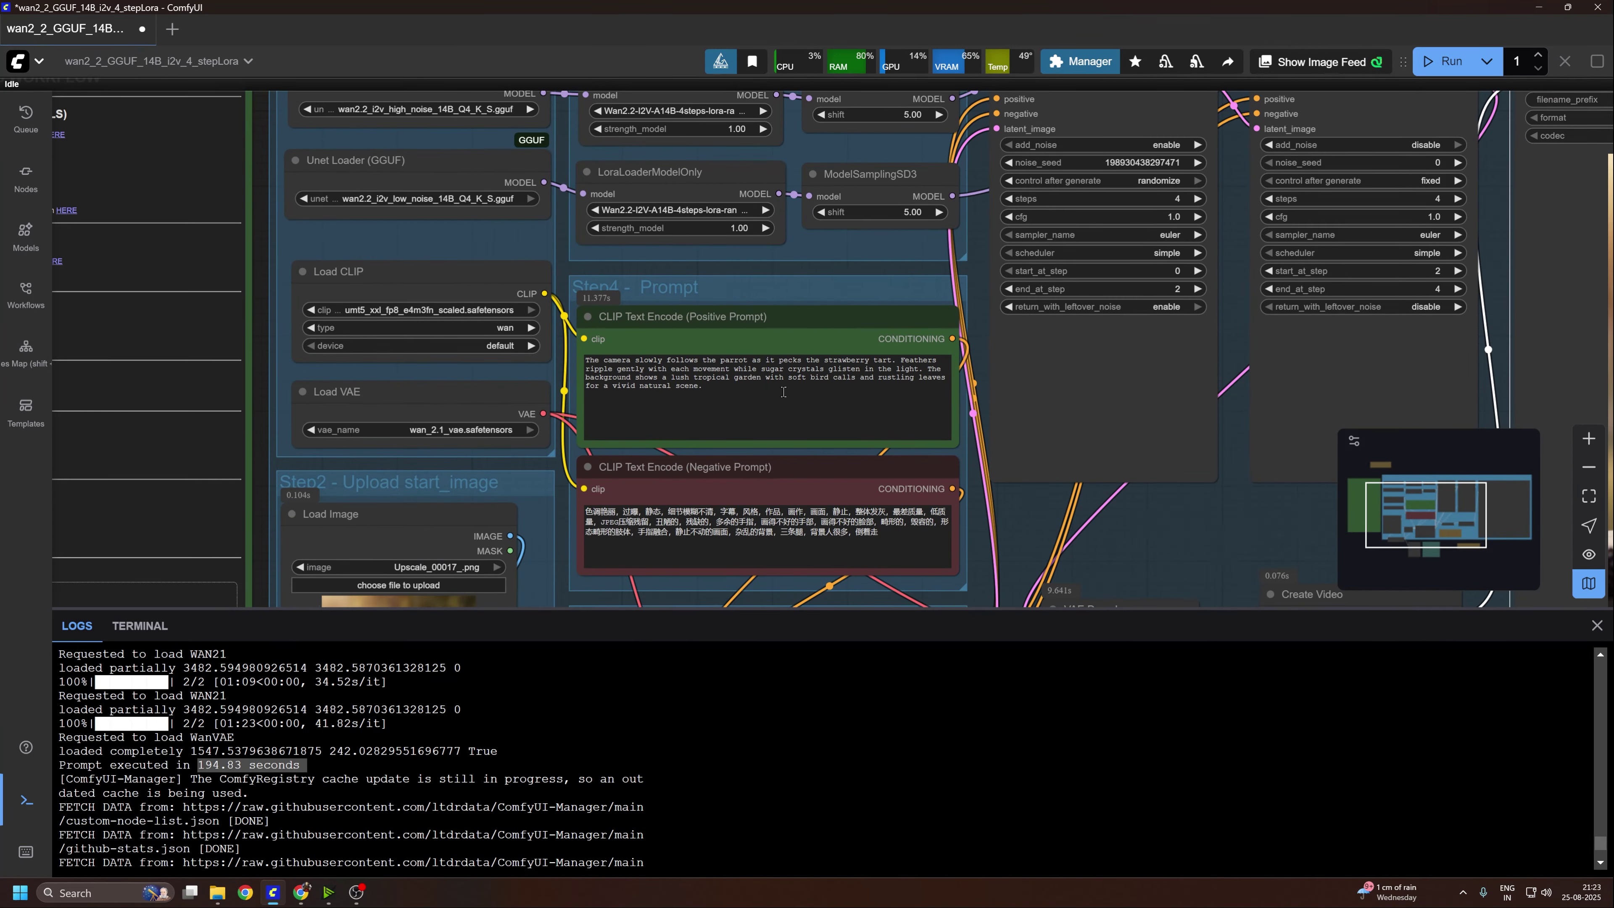
# Review the start image in the Load Image node and the settings of the Resize Image With Resolution node
pyautogui.scroll(3, 598, 470)
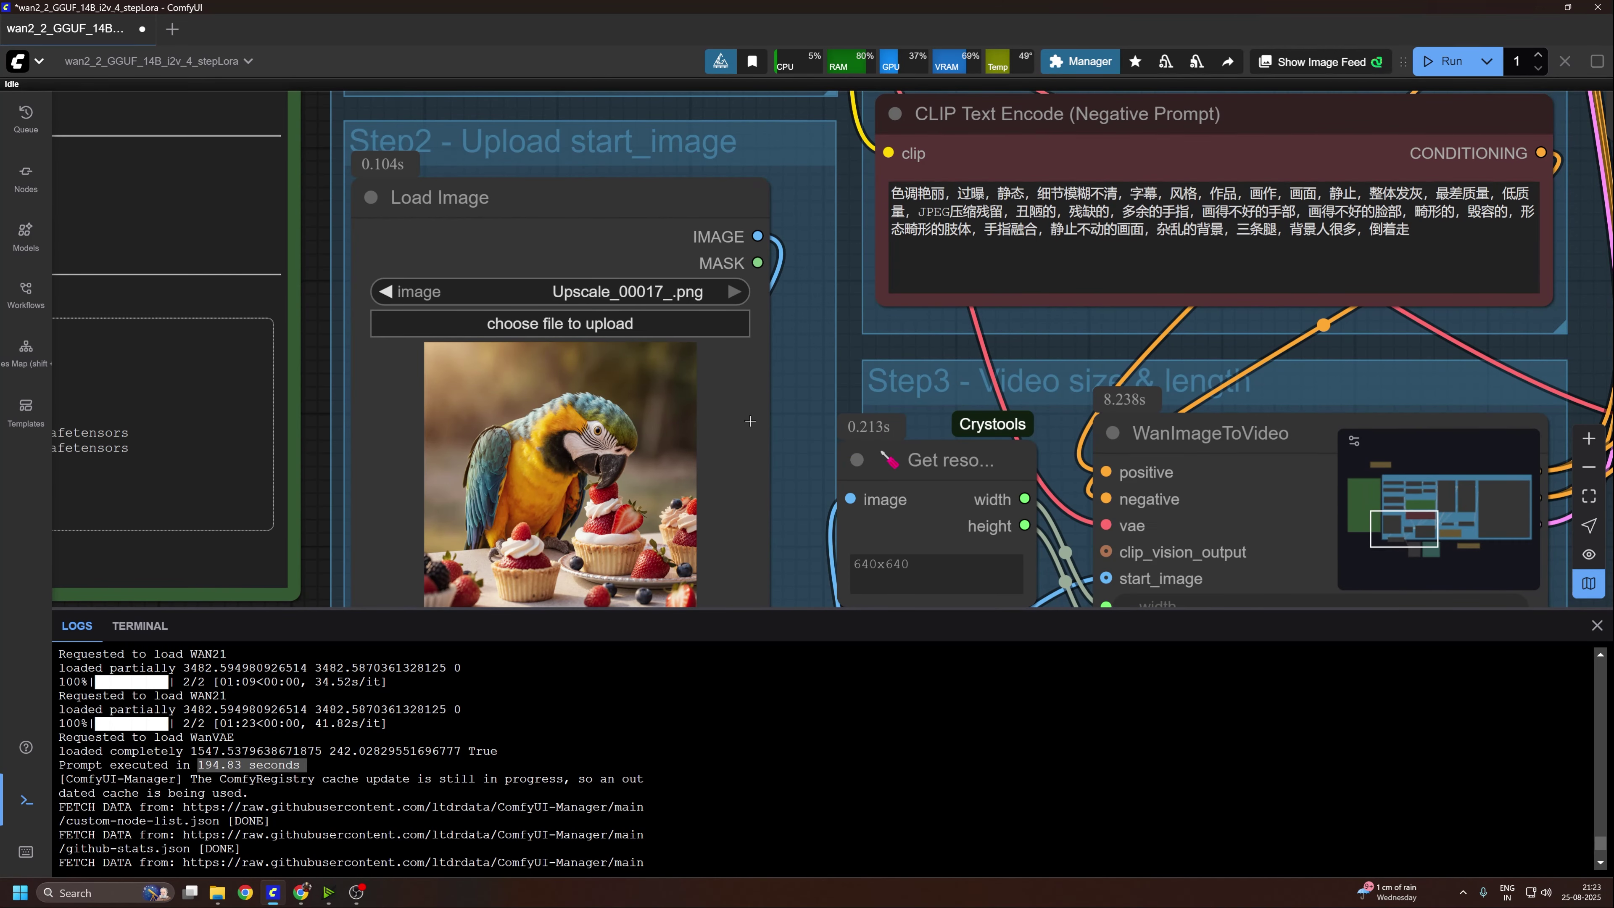
pyautogui.scroll(-4, 626, 388)
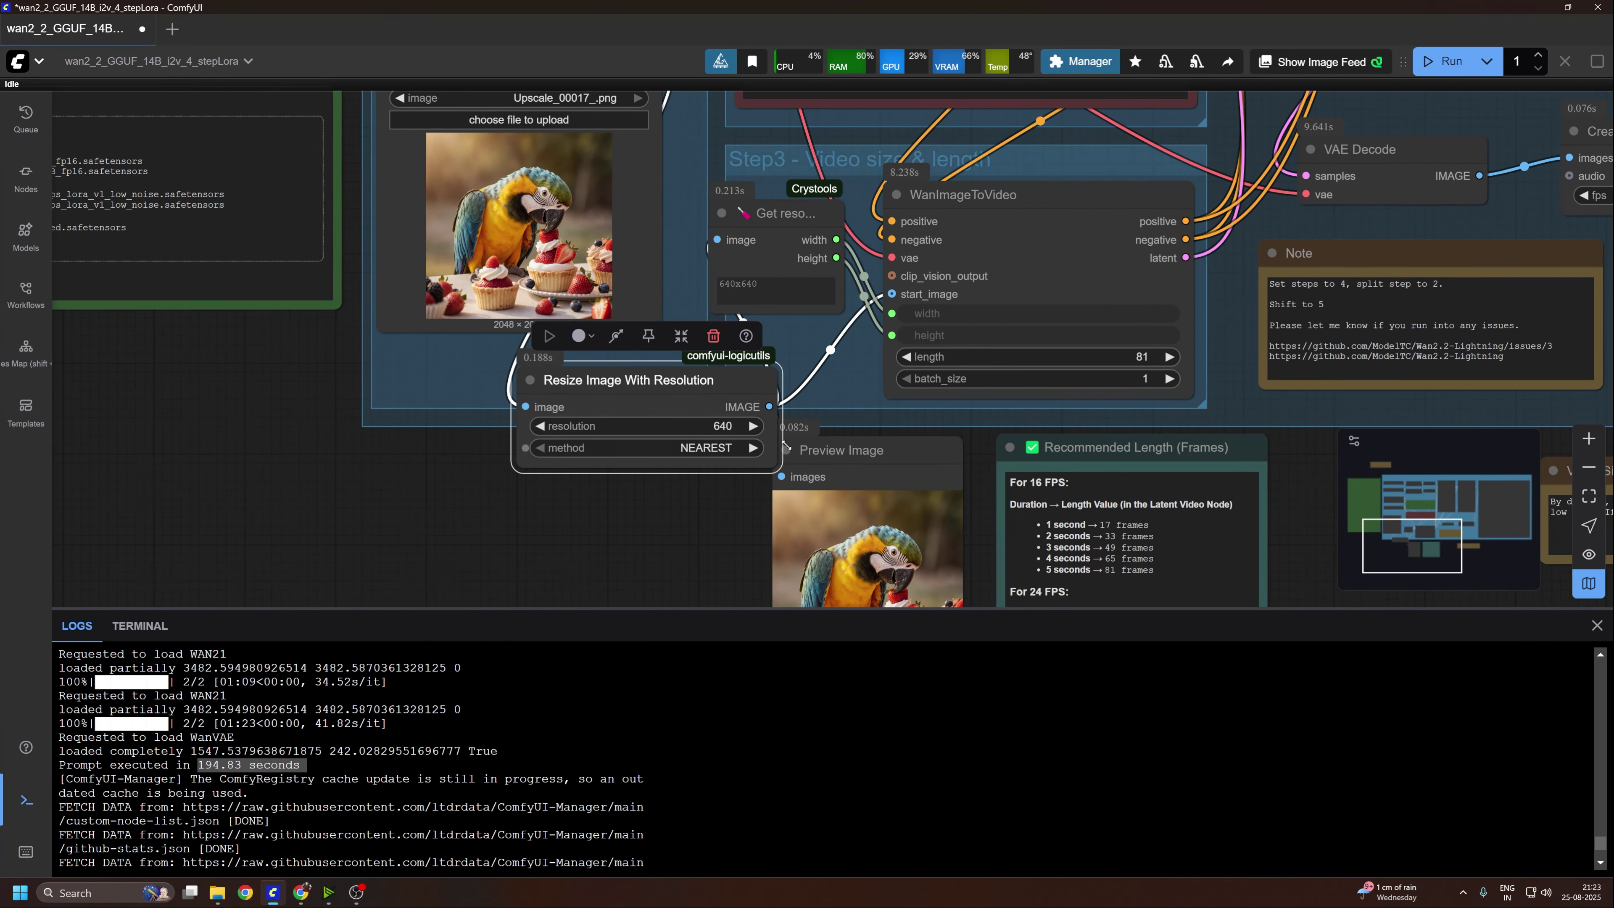
pyautogui.scroll(3, 653, 495)
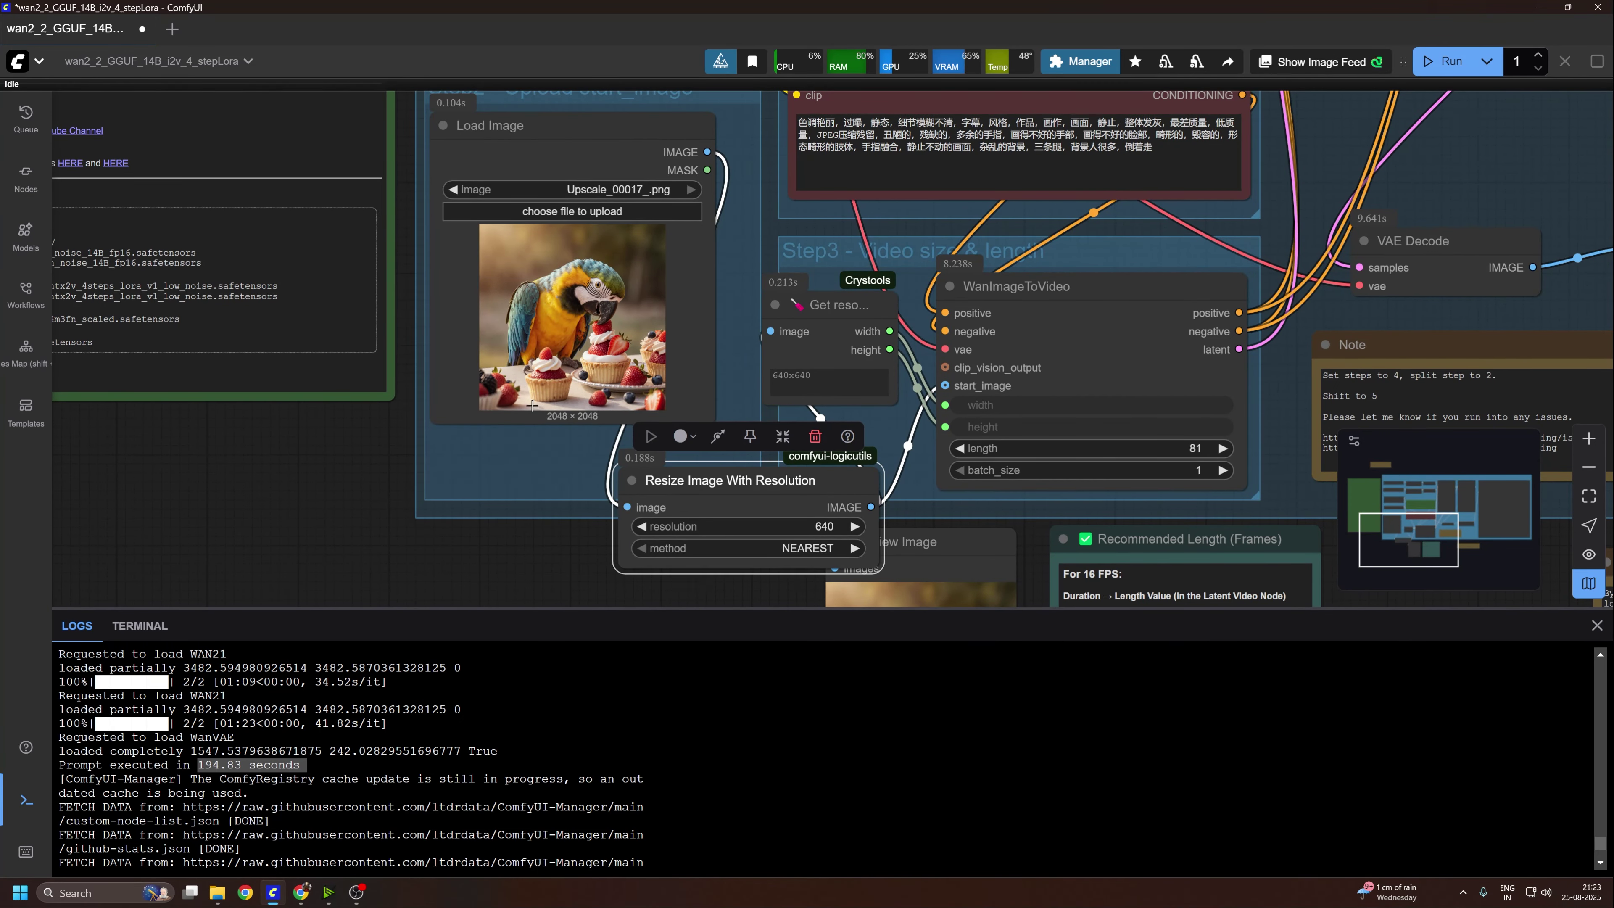
pyautogui.moveTo(586, 445); pyautogui.dragTo(411, 395)
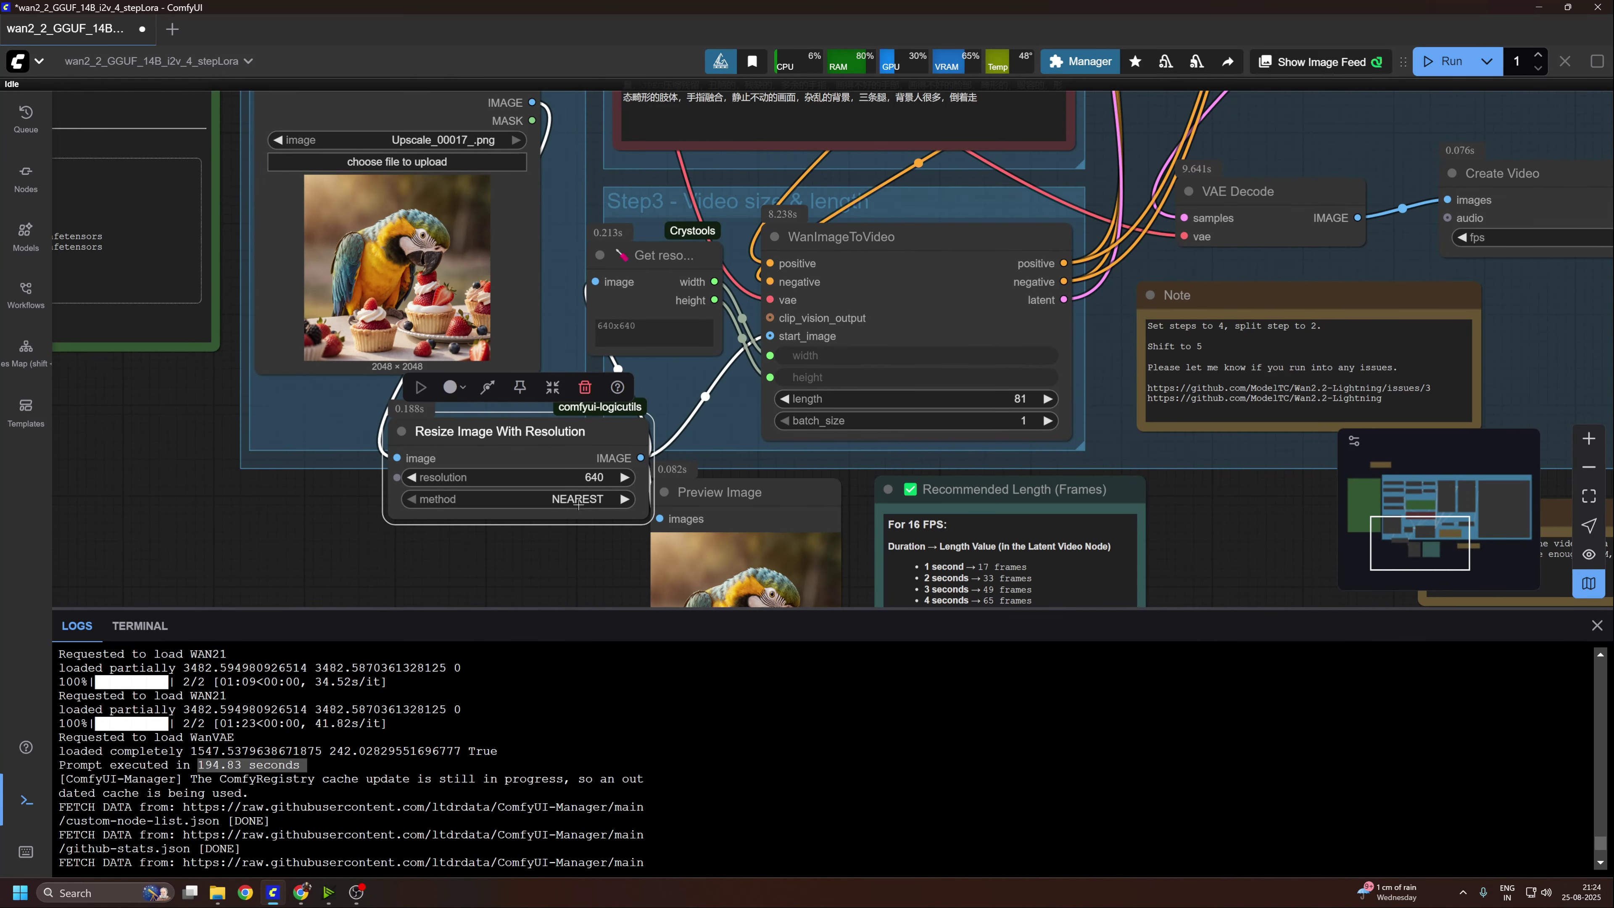
# Compare the WanImageToVideo length setting with the Recommended Length (Frames) note below it
pyautogui.scroll(-5, 646, 489)
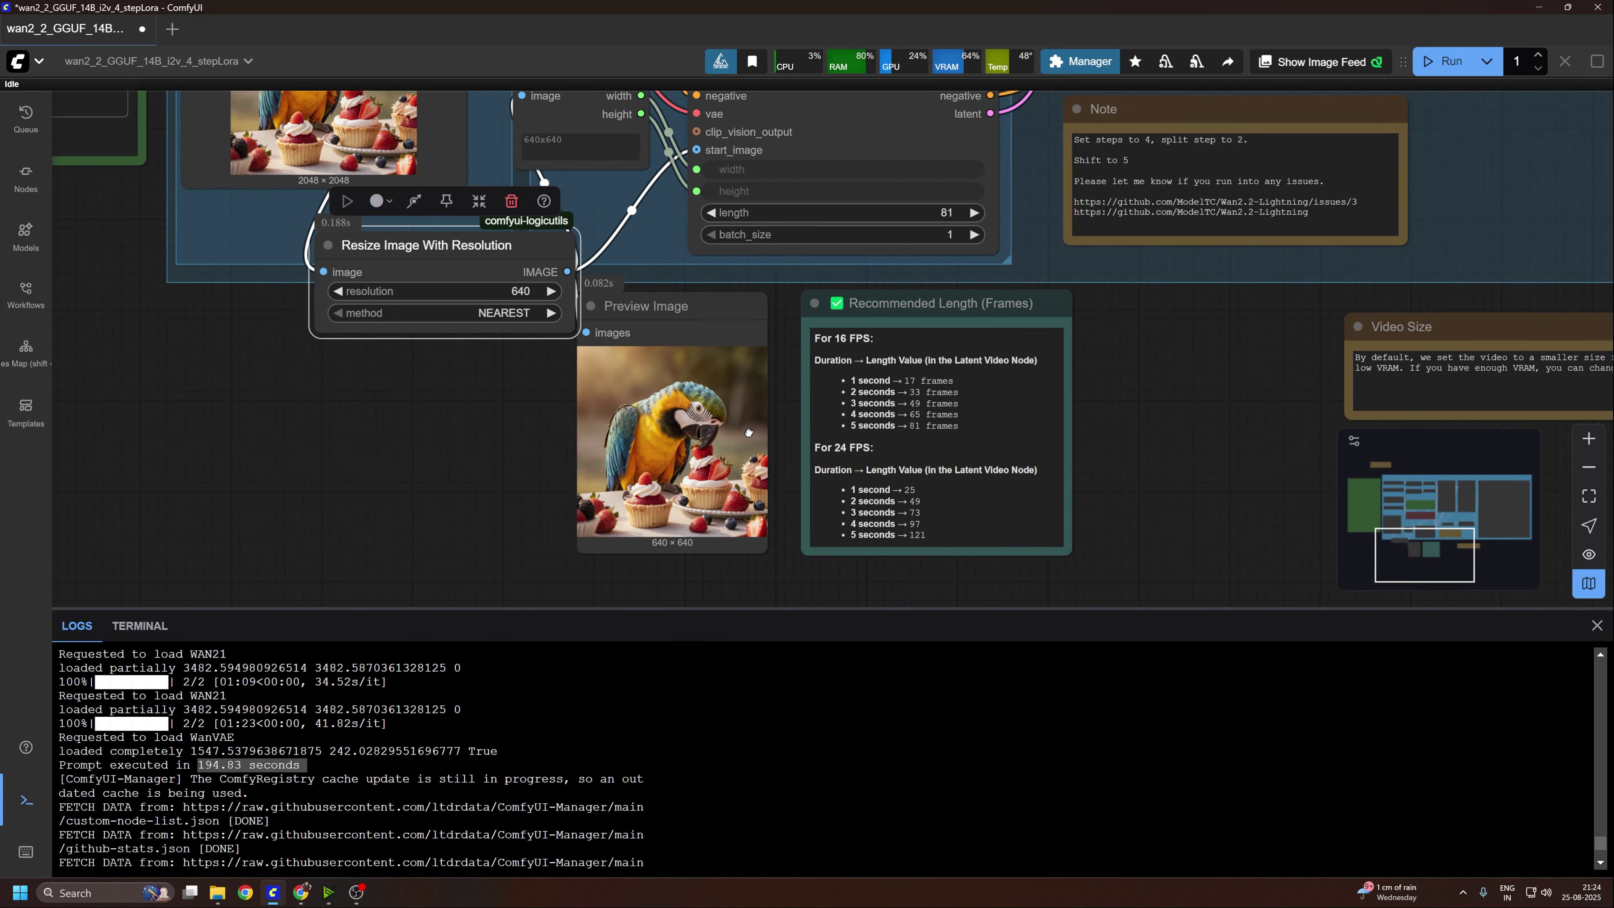
pyautogui.scroll(3, 750, 430)
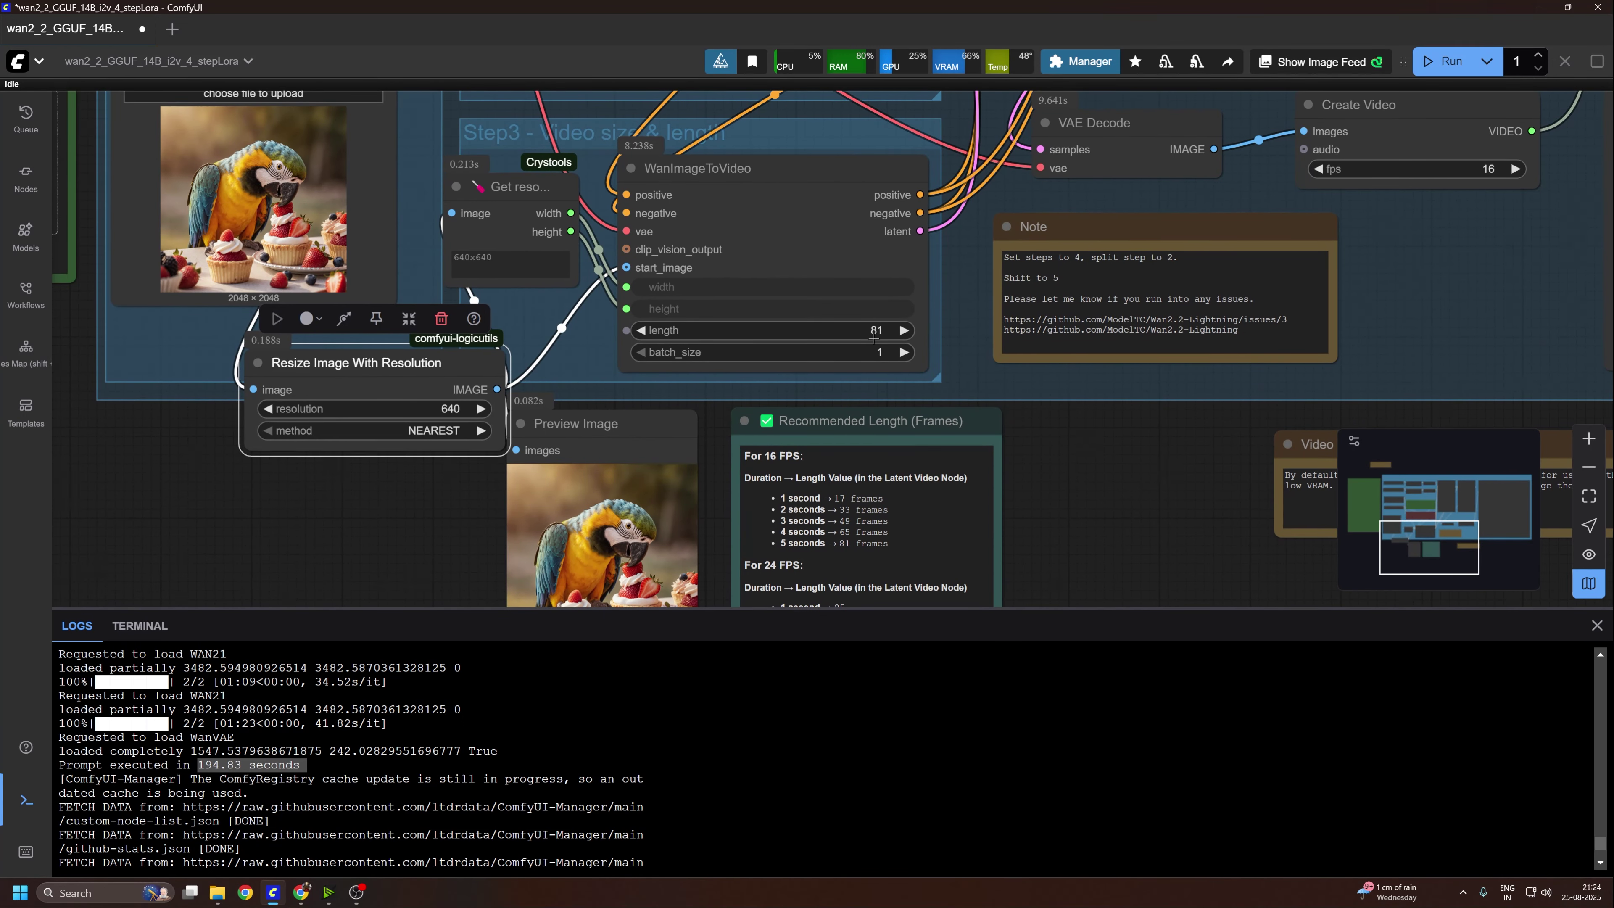
pyautogui.scroll(-3, 1006, 367)
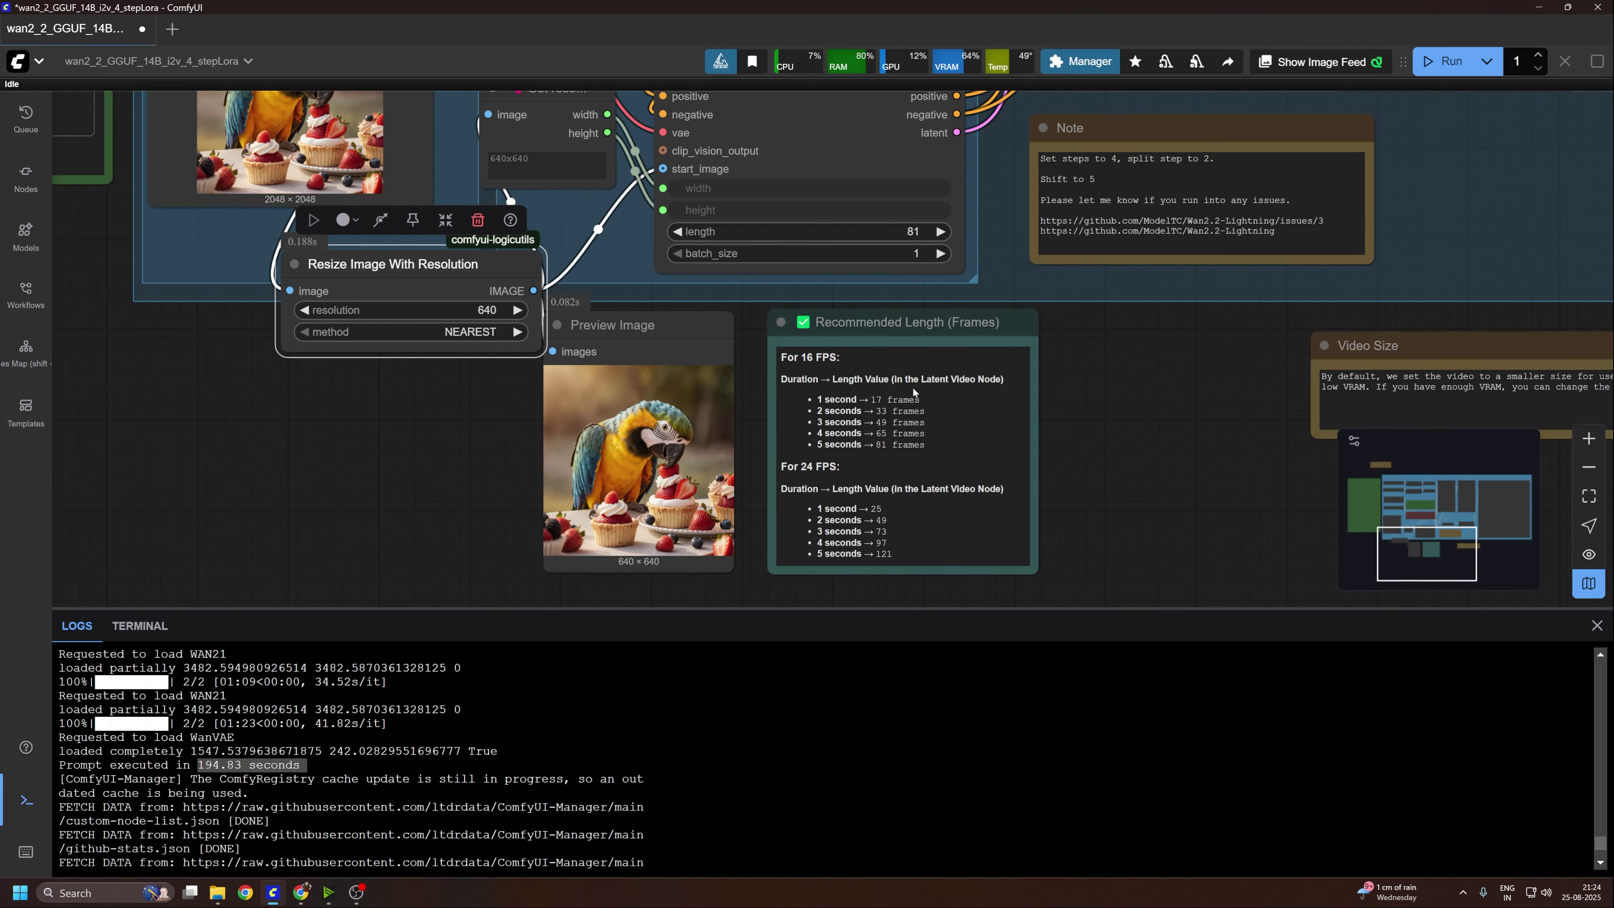
pyautogui.click(1007, 506)
pyautogui.scroll(1, 1006, 505)
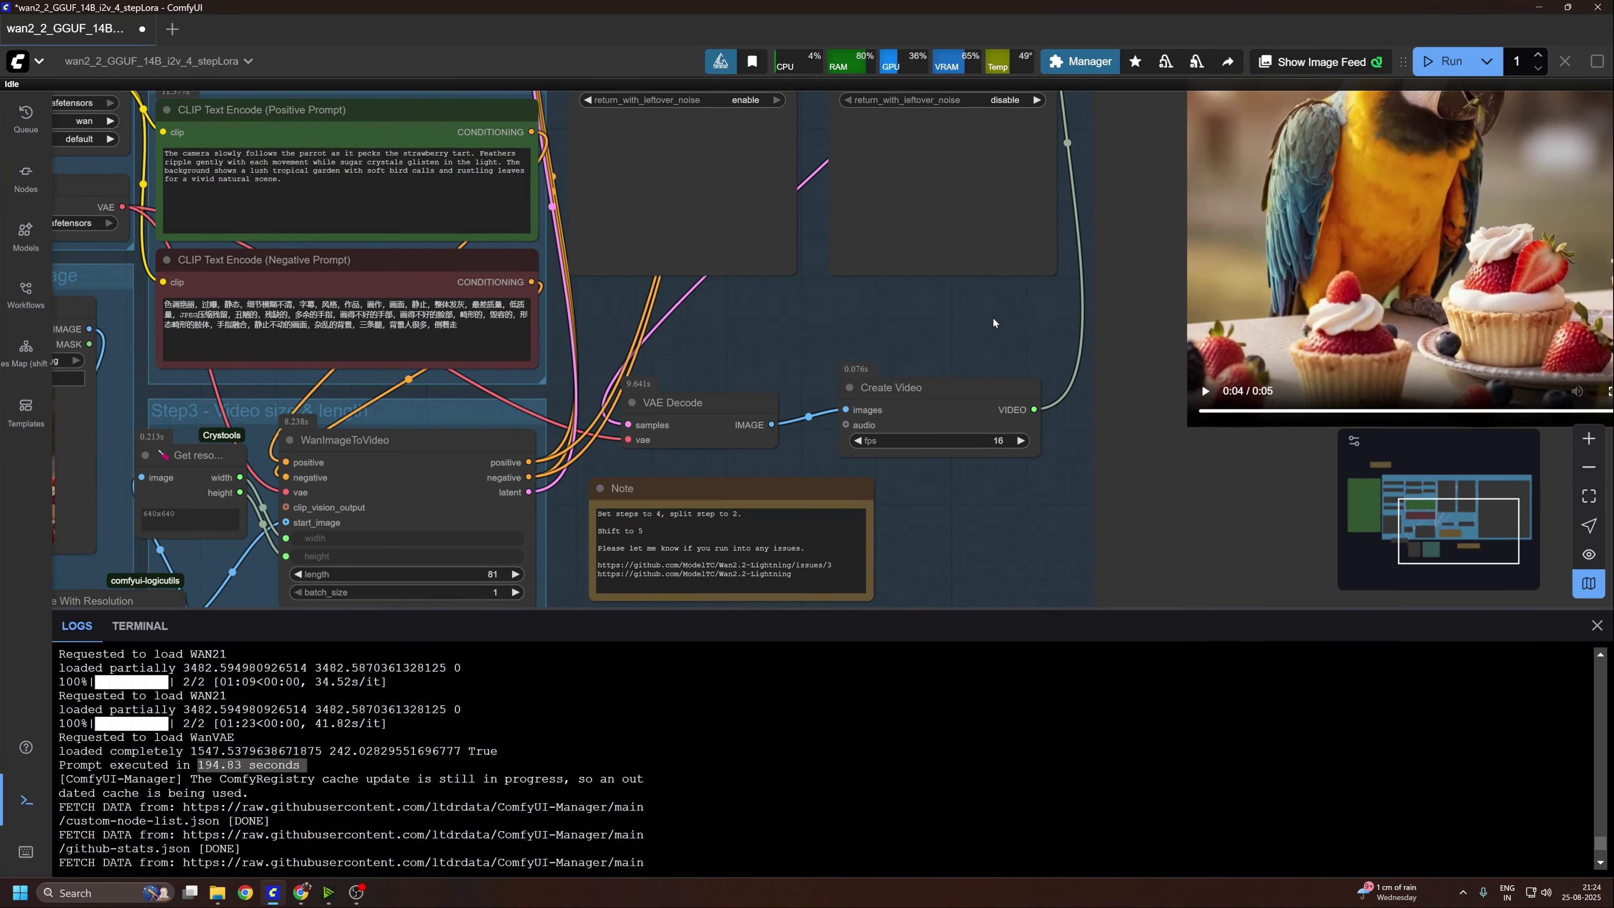
# Check the Create Video node and the Save Video preview, and highlight the prompt execution time in the logs
pyautogui.moveTo(994, 323); pyautogui.dragTo(919, 417)
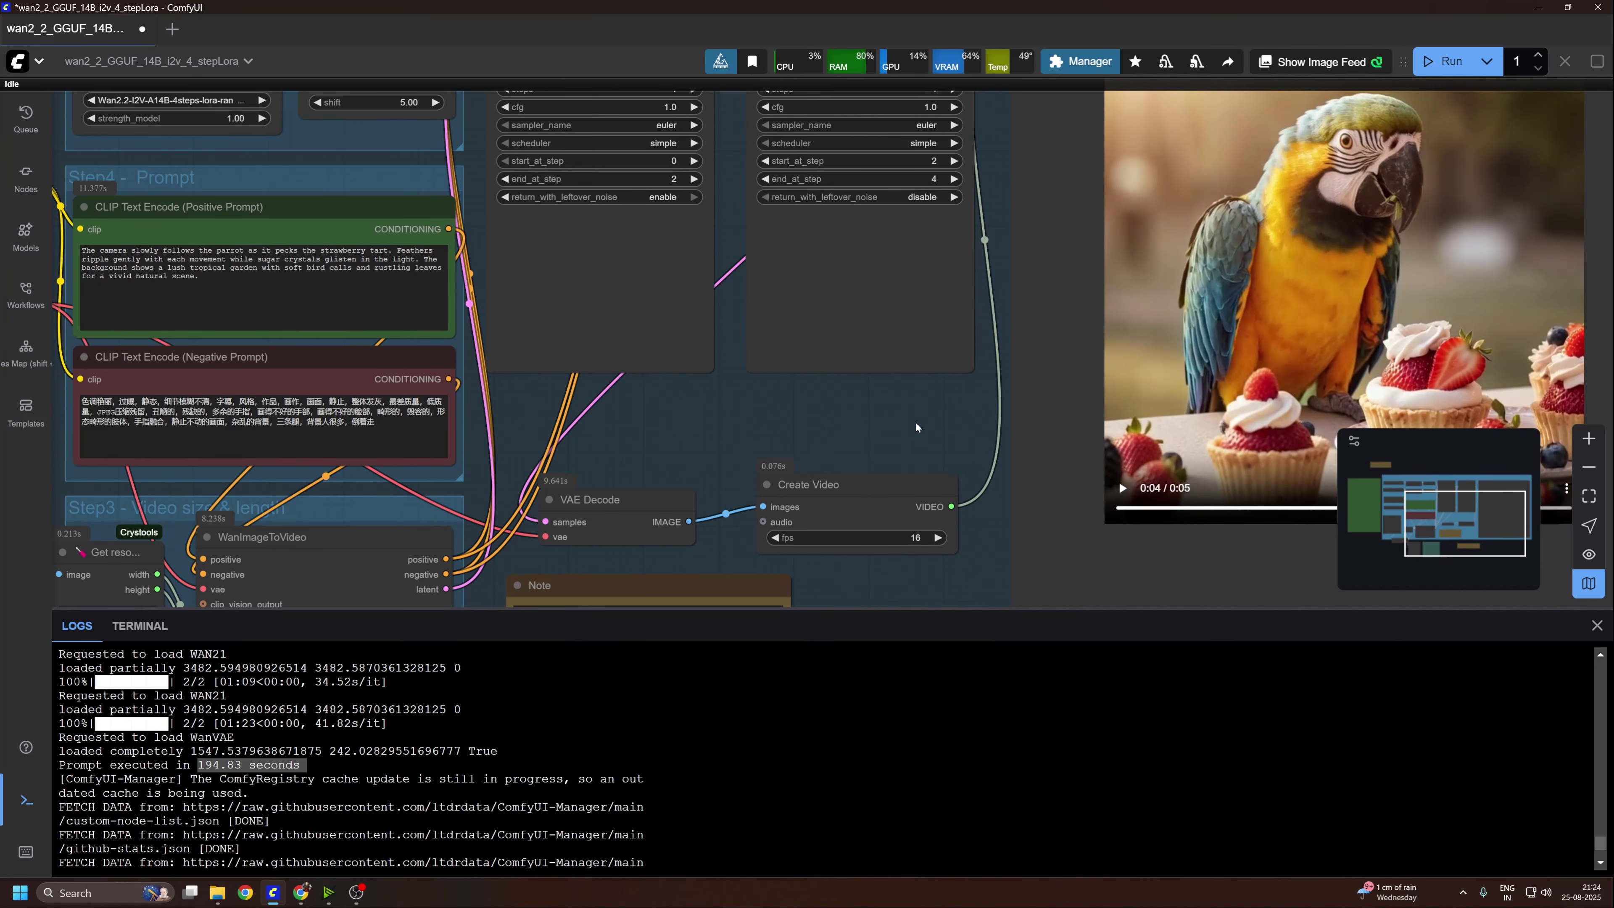
pyautogui.moveTo(885, 390); pyautogui.dragTo(511, 465)
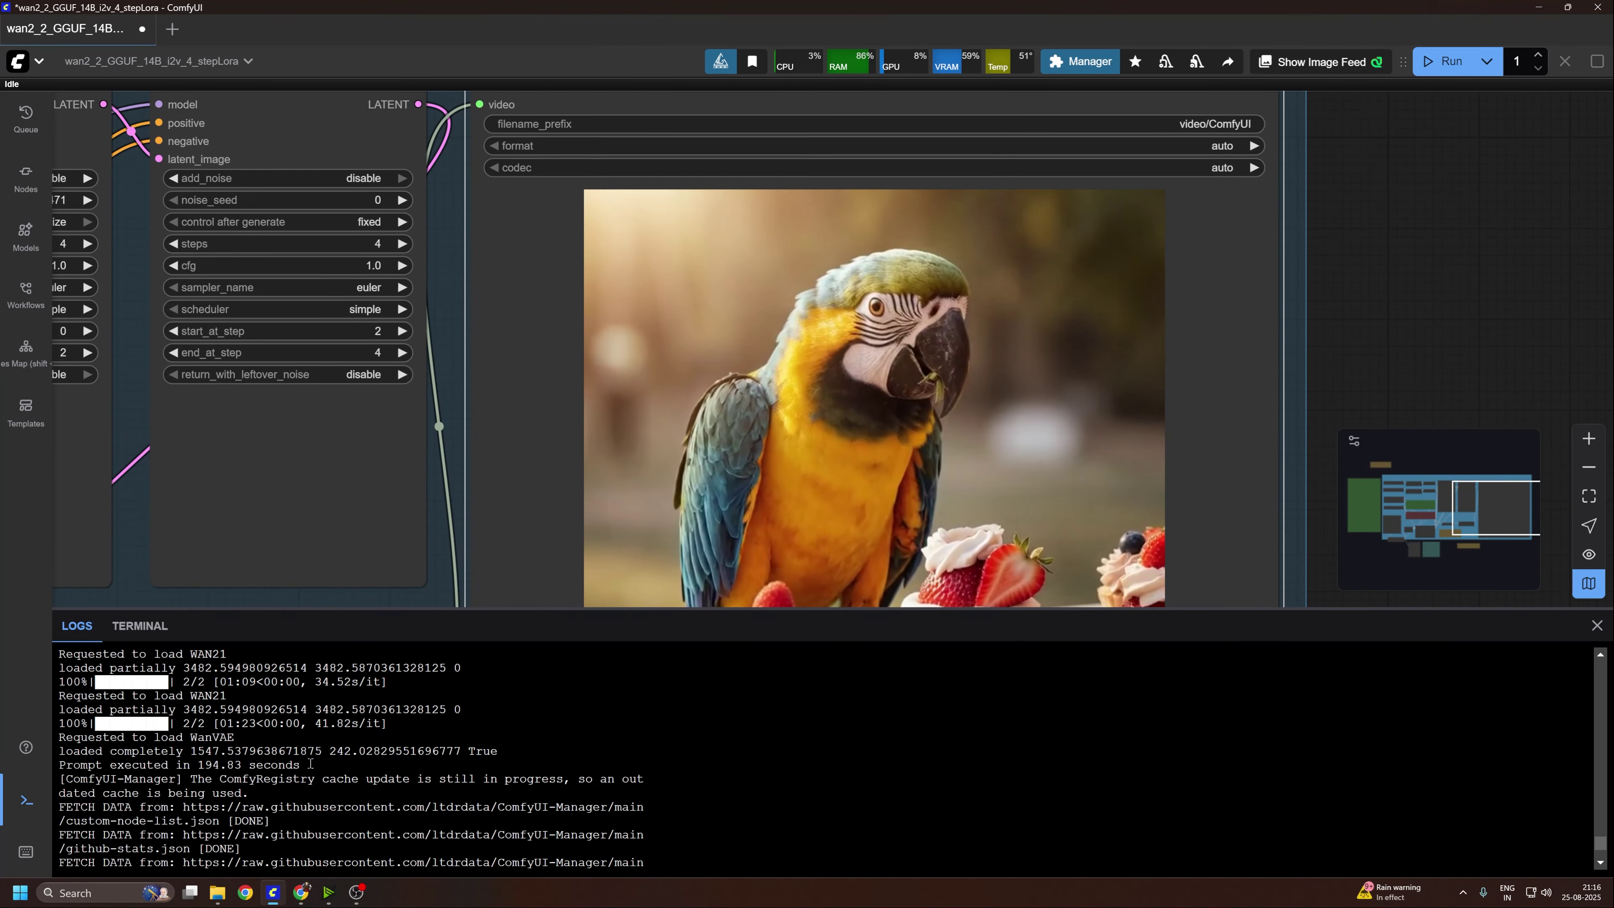
pyautogui.moveTo(310, 763); pyautogui.dragTo(198, 765)
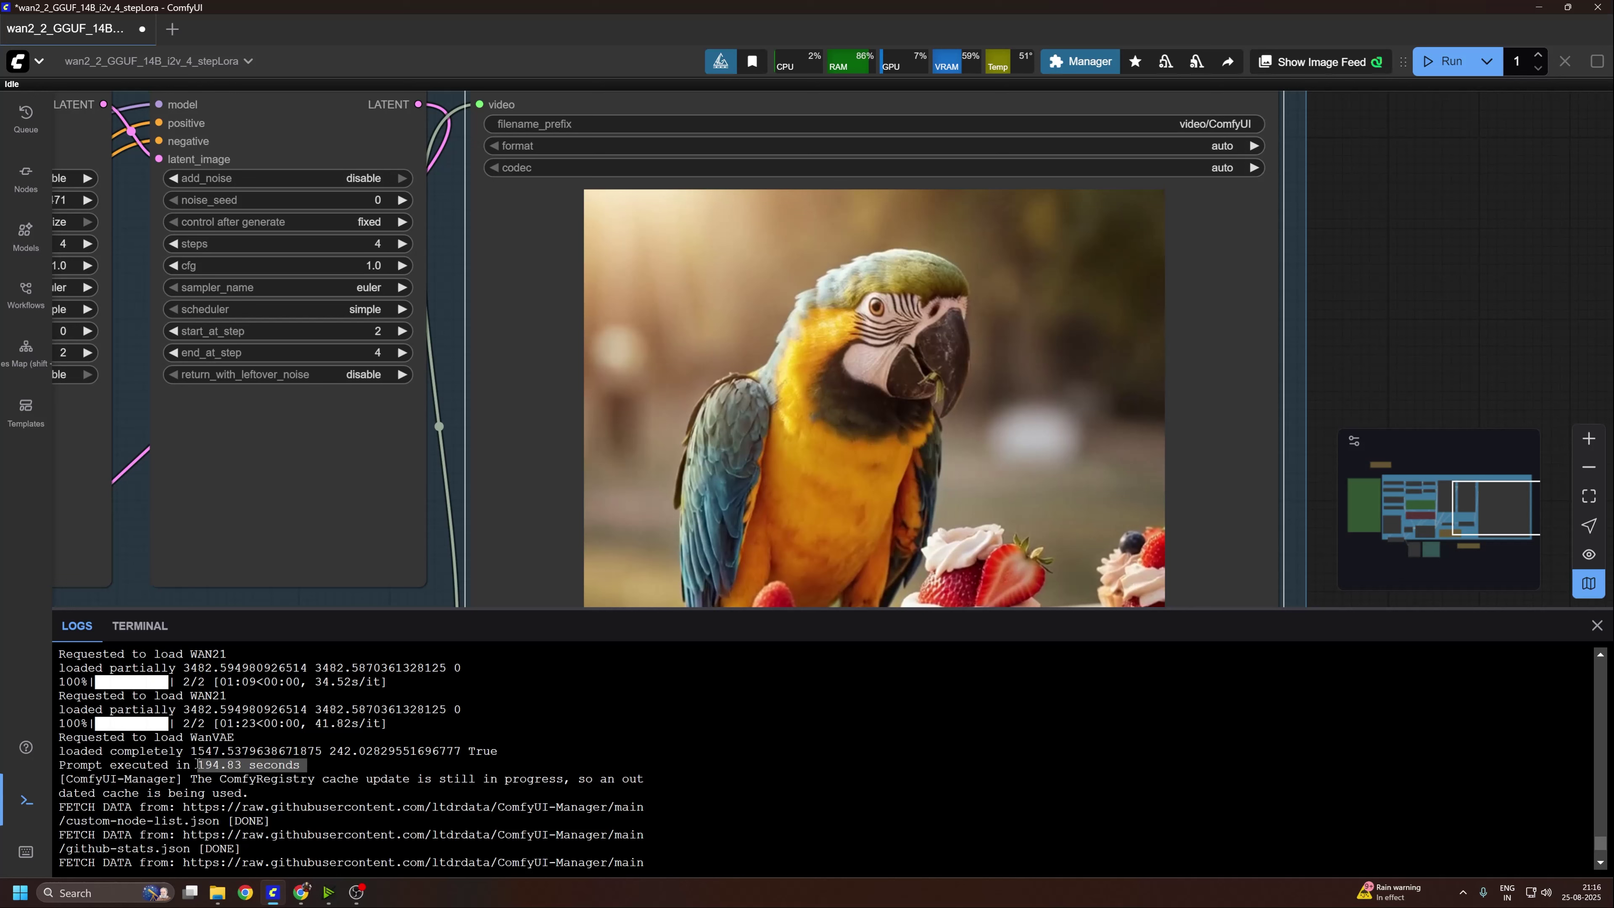
# Switch to the "Wan2.2 Viral T2I and I2V Prompt" document in Google Docs and go back to Prompt 1: Goat Eating Biryani
pyautogui.hotkey('alt', 'Tab')
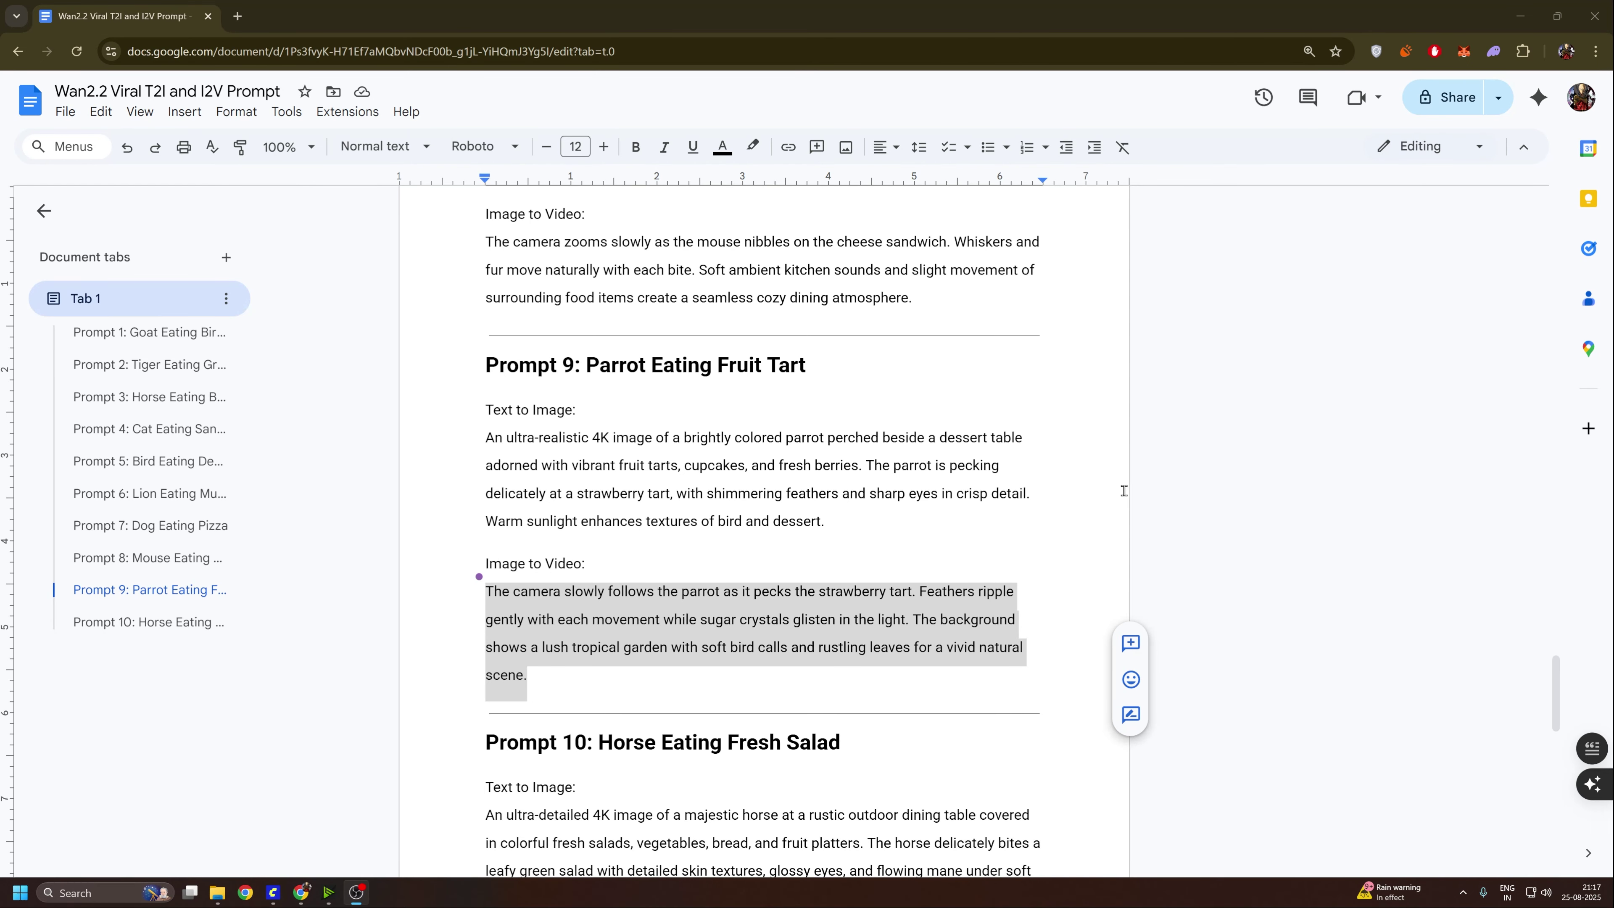
pyautogui.scroll(20, 1244, 463)
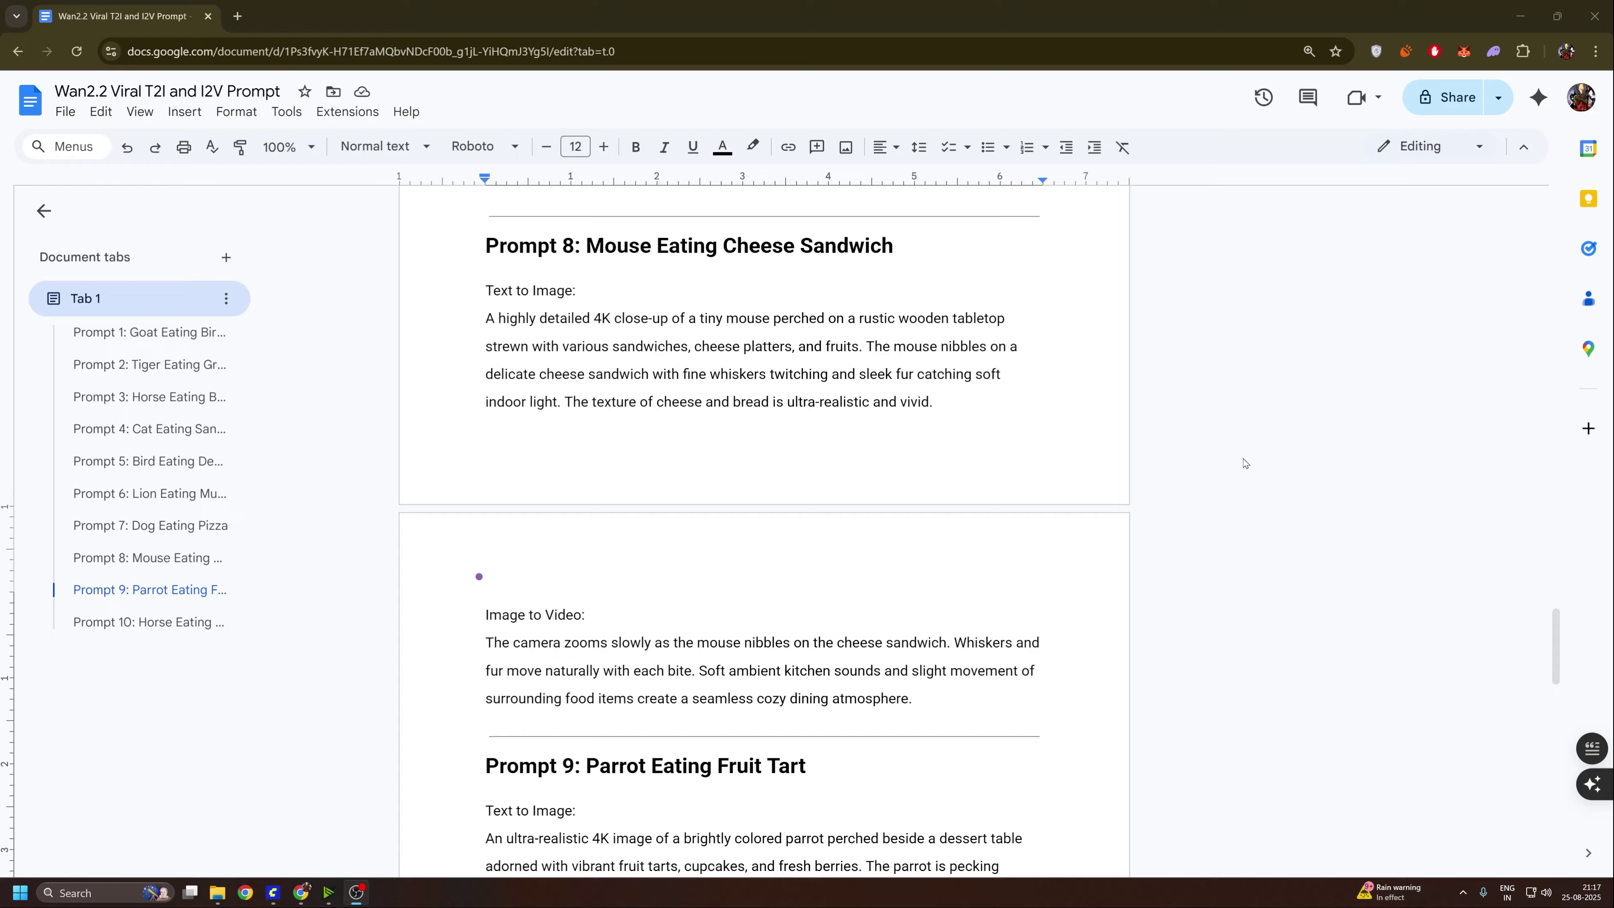
pyautogui.scroll(15, 1247, 479)
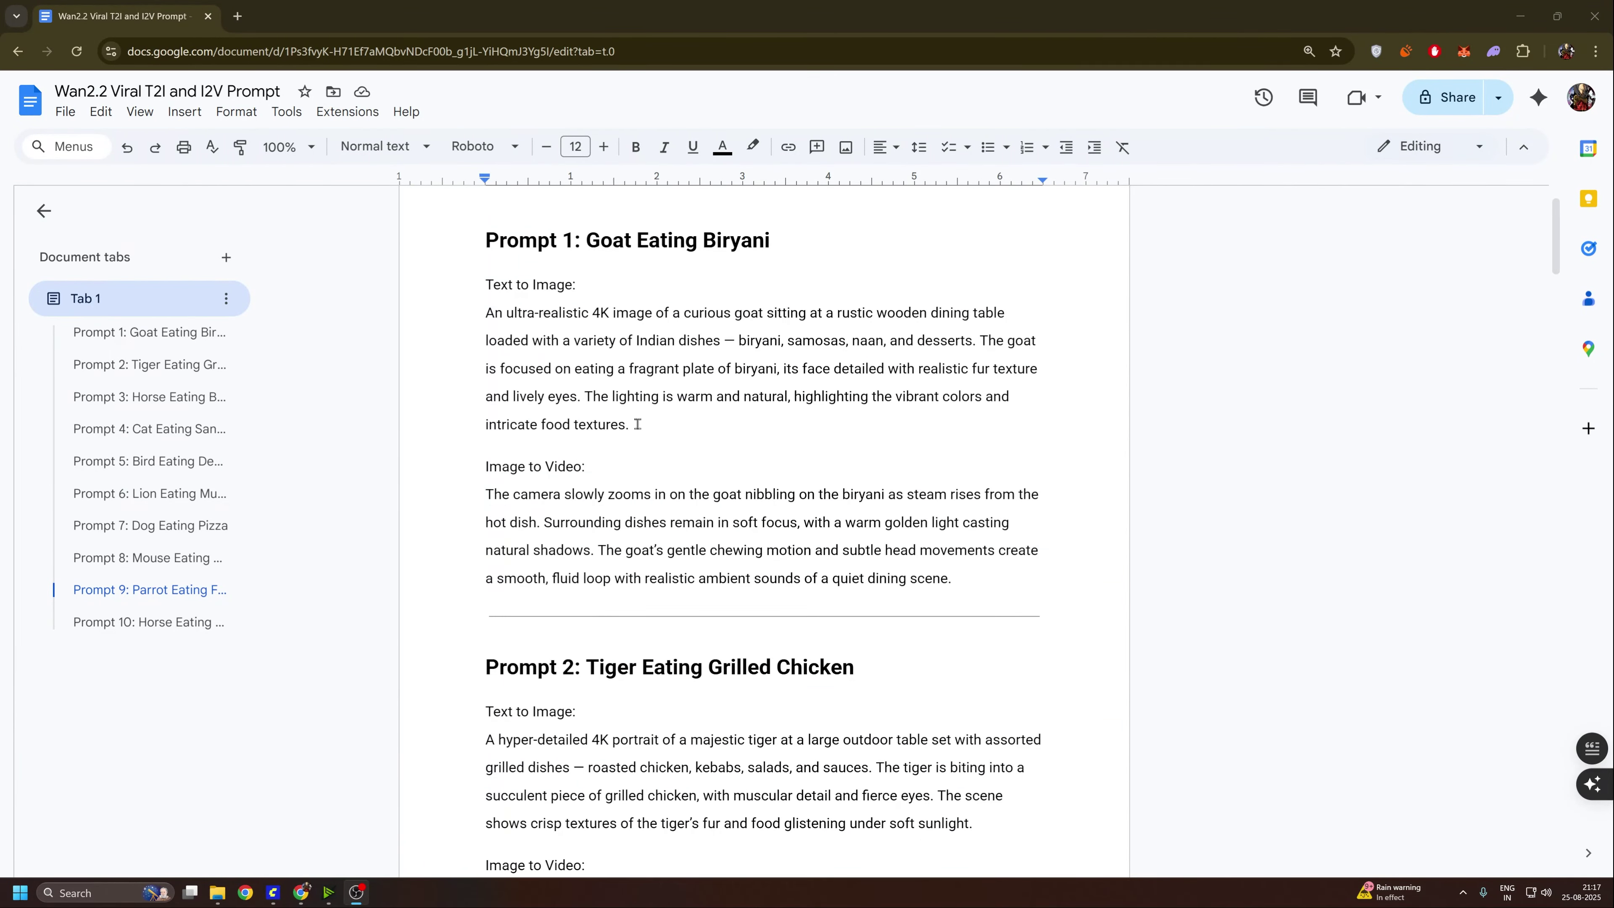
# Highlight the Text to Image and Image to Video texts of Prompt 1 while reading them, and clear the selection
pyautogui.moveTo(637, 424); pyautogui.dragTo(484, 312)
pyautogui.click(601, 313)
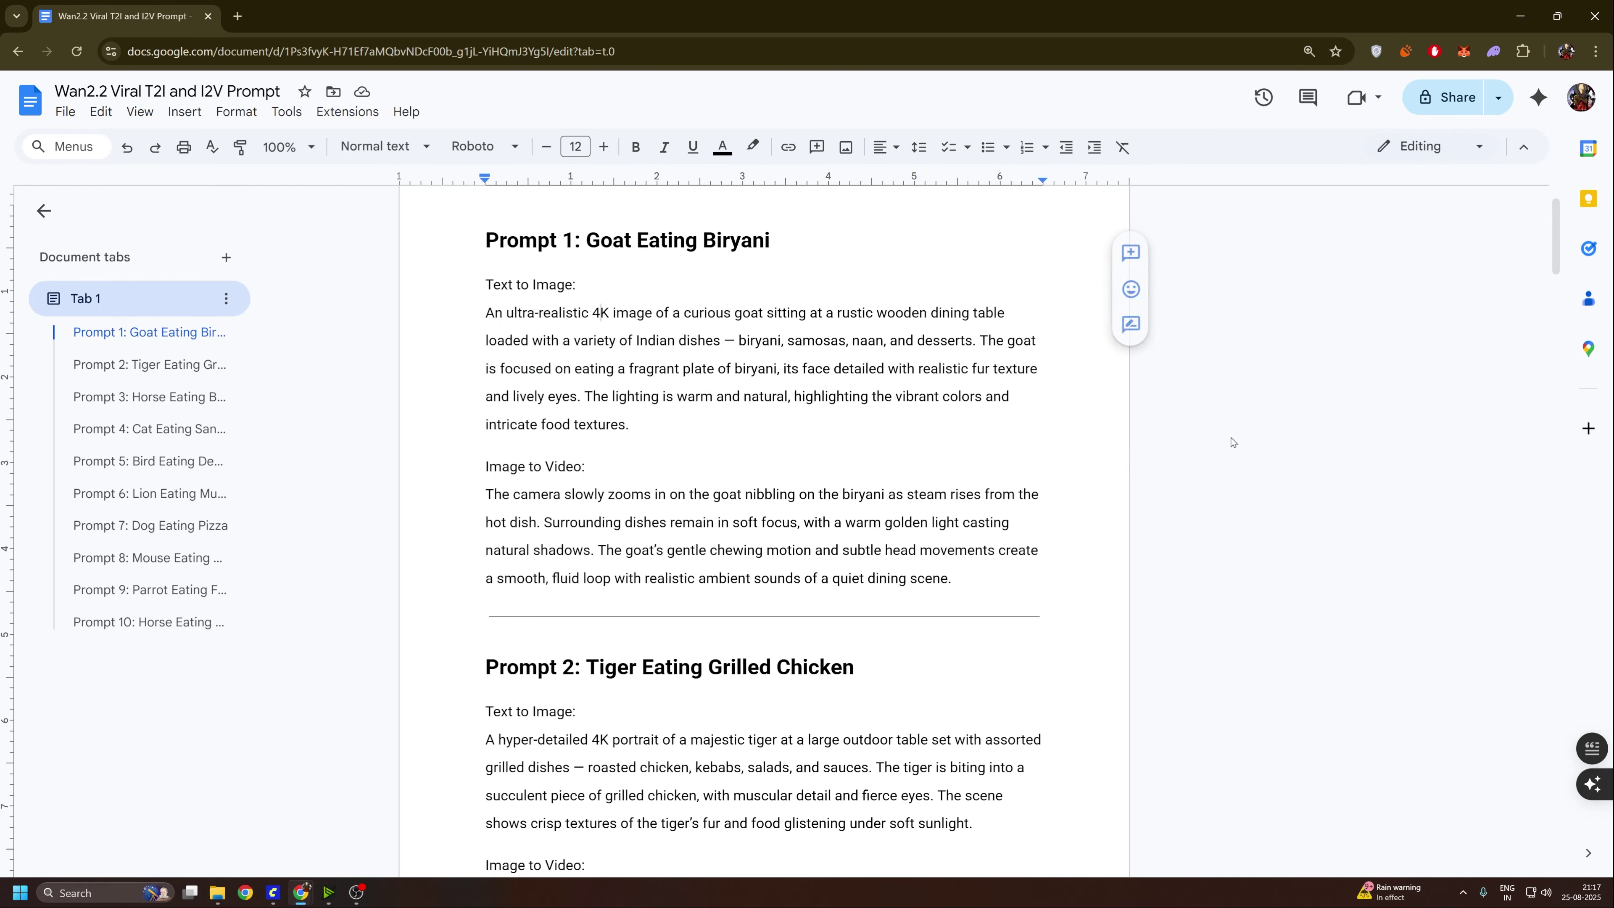
pyautogui.scroll(1, 720, 547)
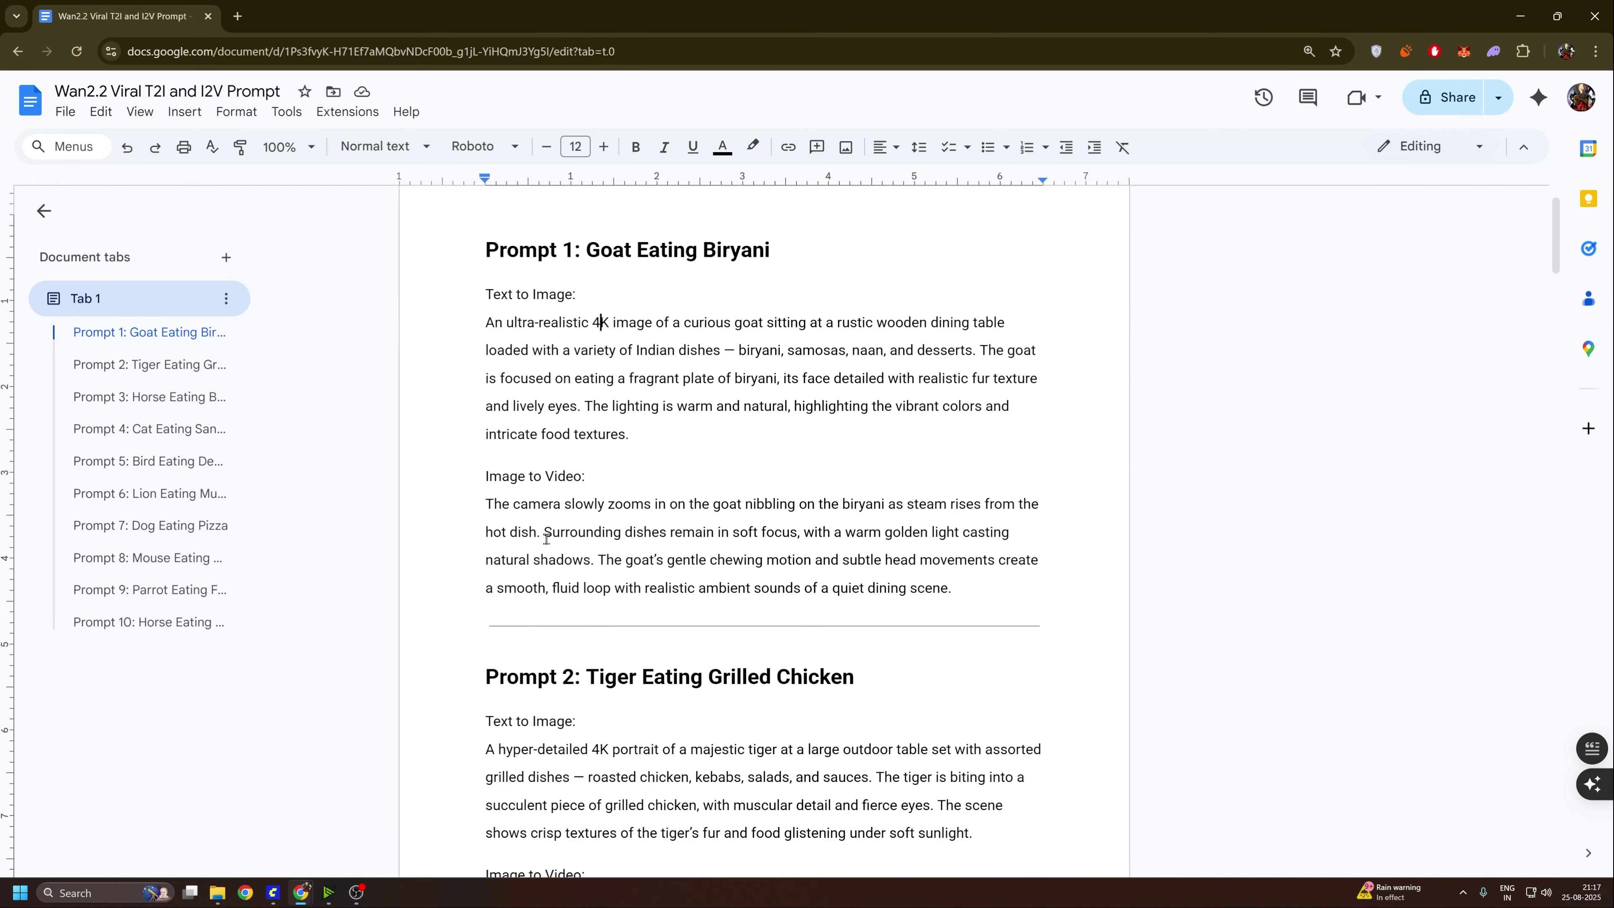
pyautogui.moveTo(487, 503); pyautogui.dragTo(1158, 599)
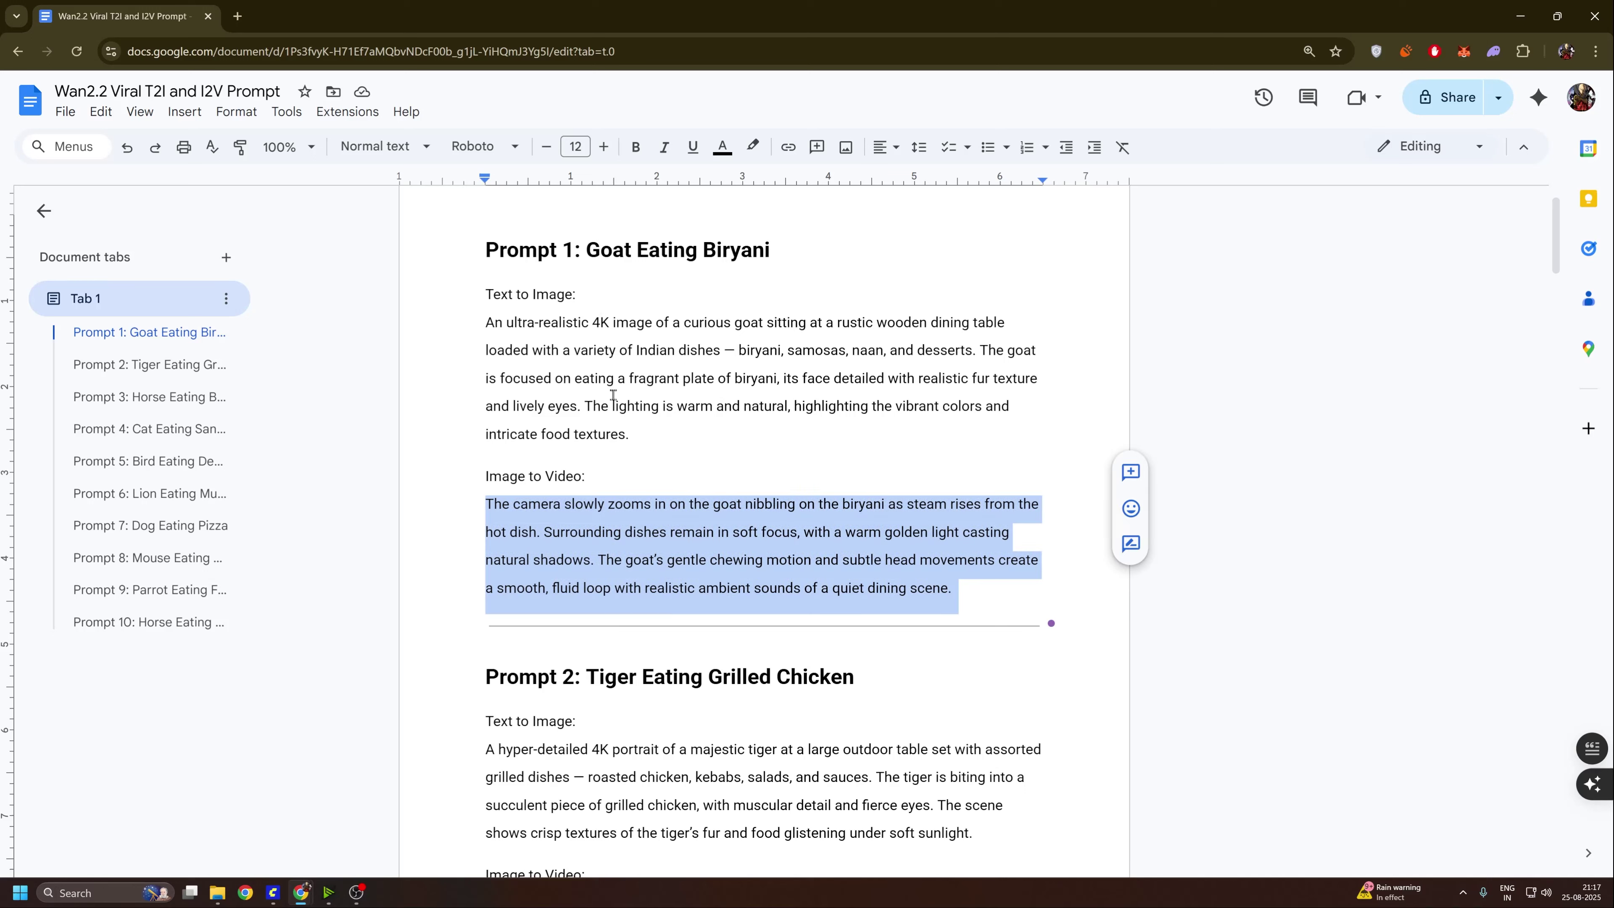
pyautogui.click(629, 434)
pyautogui.moveTo(479, 248); pyautogui.dragTo(903, 674)
pyautogui.click(904, 673)
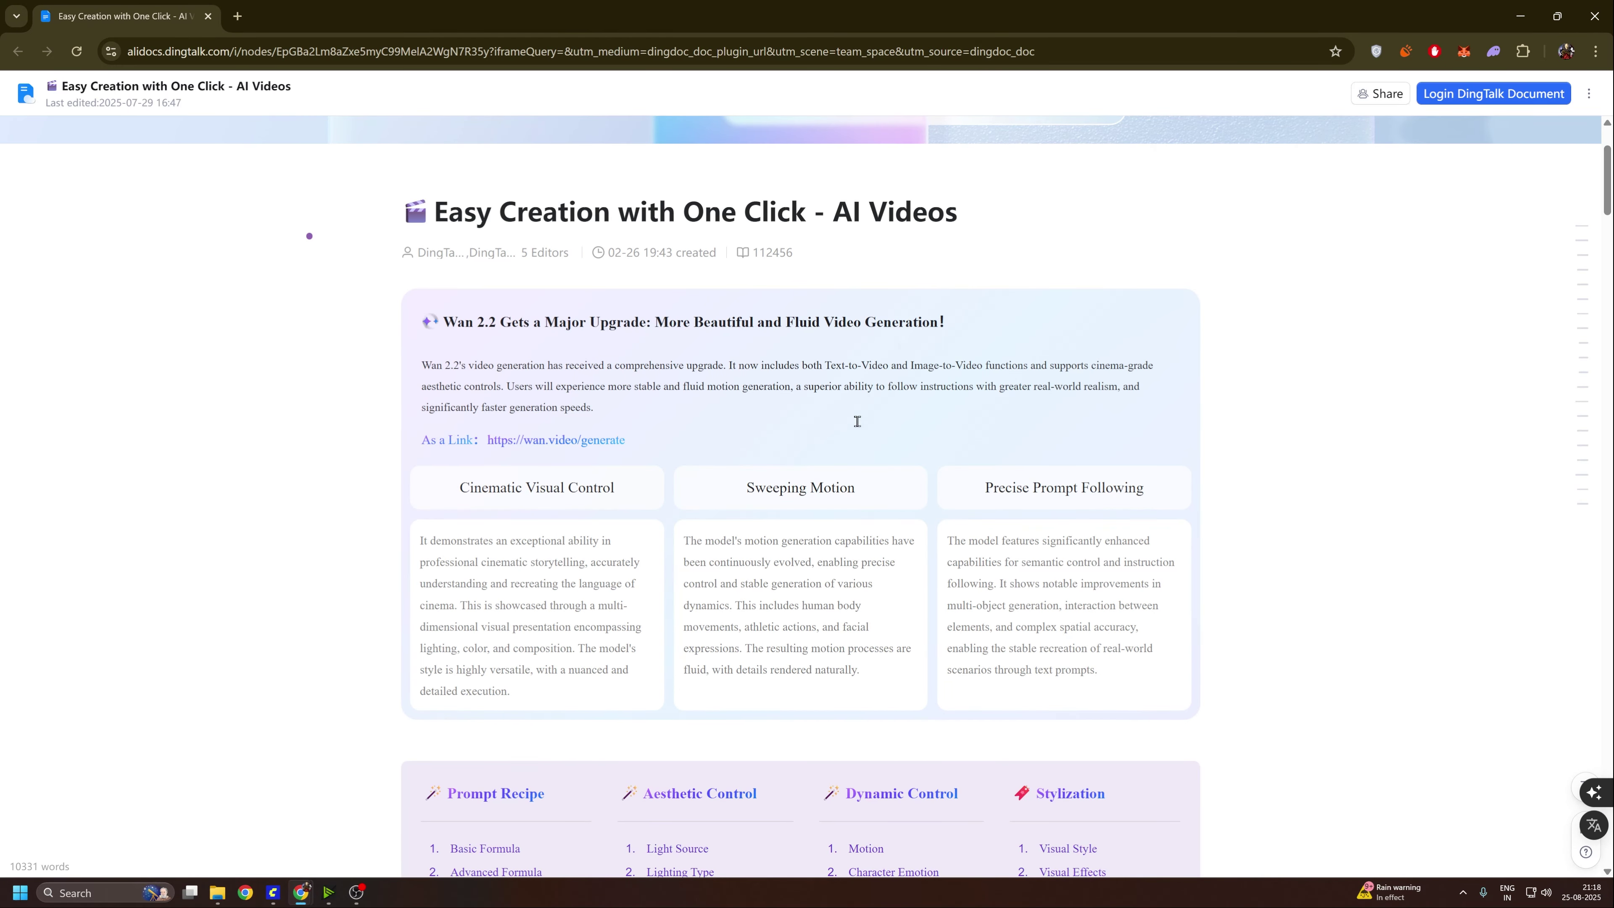
# Read the Prompt Recipe section of the Wan 2.2 video guide, highlighting the Basic Formula line, and continue to the Light Source examples
pyautogui.scroll(-5, 857, 421)
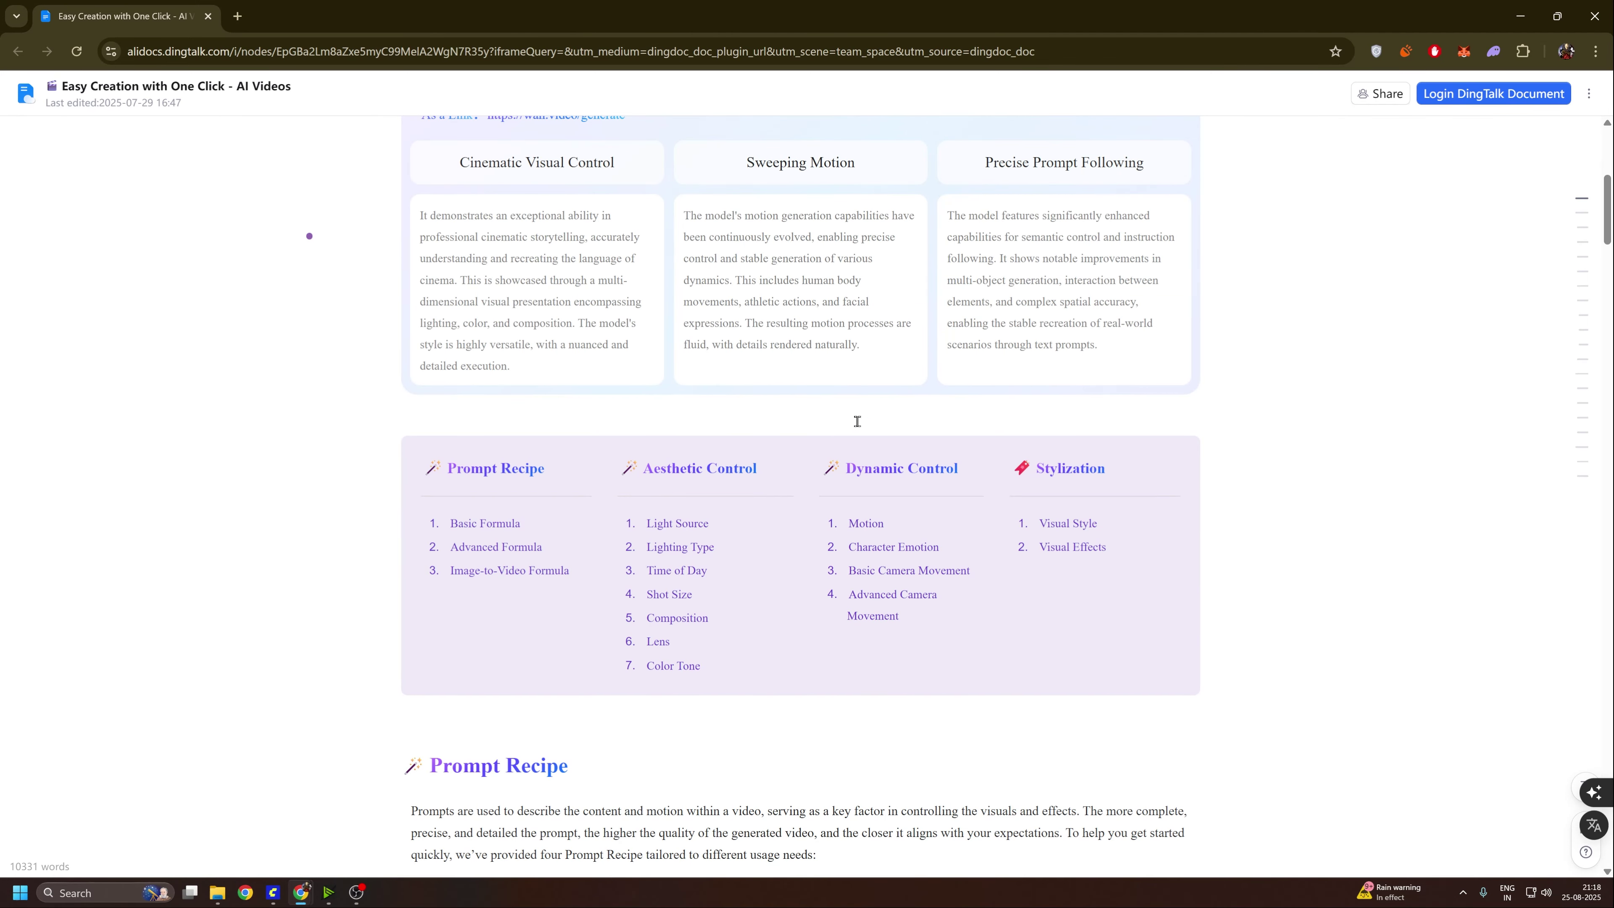
pyautogui.scroll(-6, 857, 421)
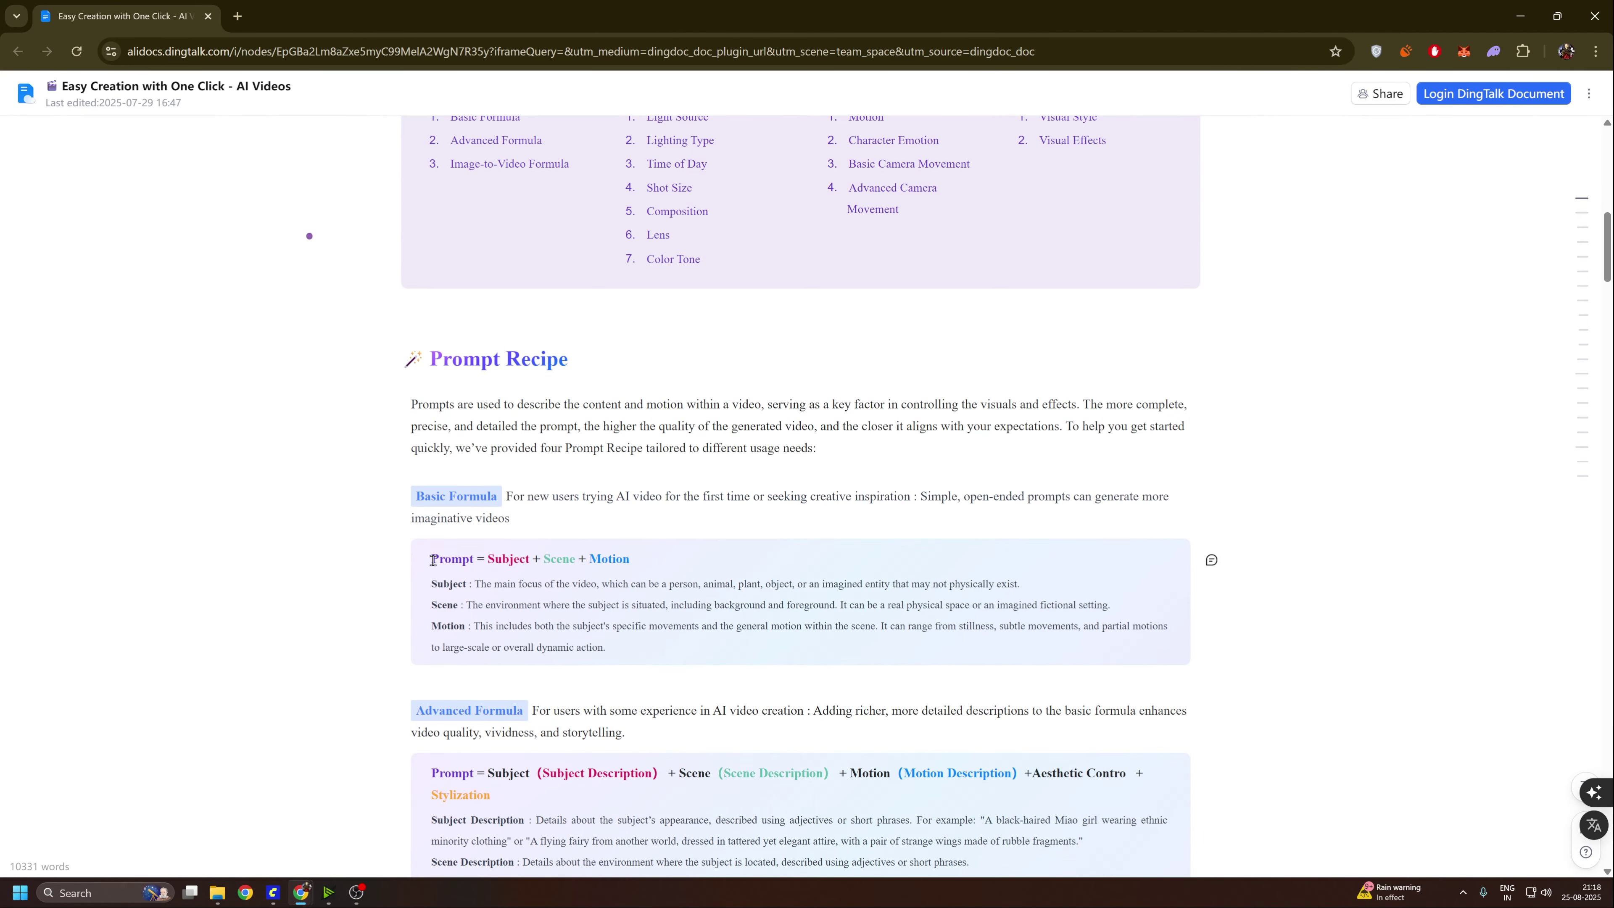
pyautogui.moveTo(432, 560); pyautogui.dragTo(757, 562)
pyautogui.scroll(-2, 897, 581)
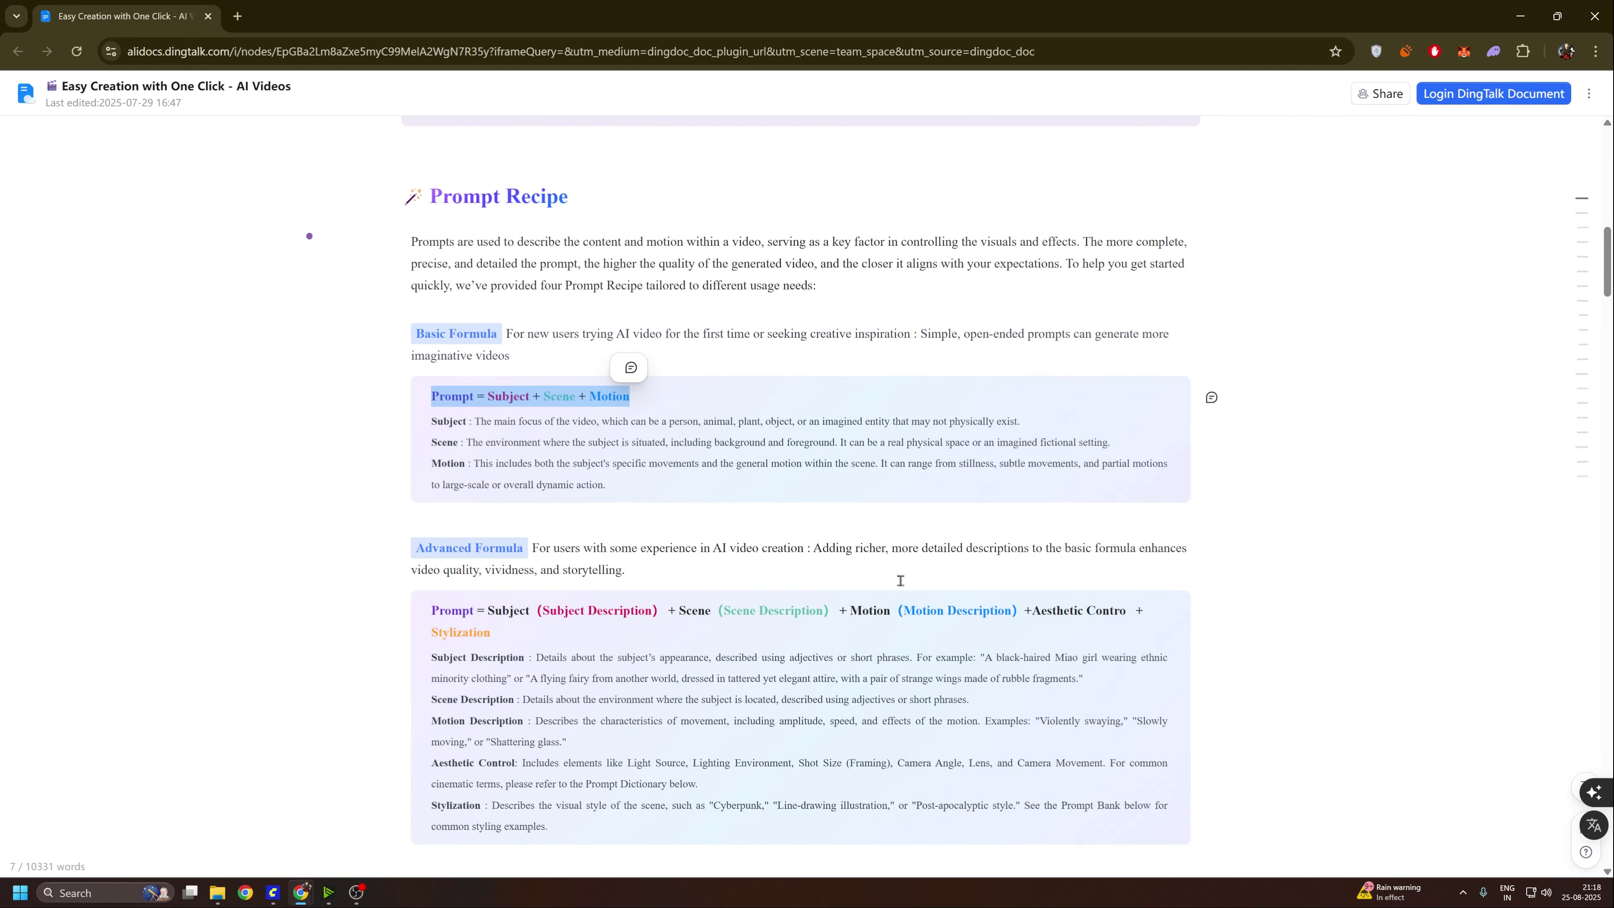
pyautogui.scroll(-15, 900, 580)
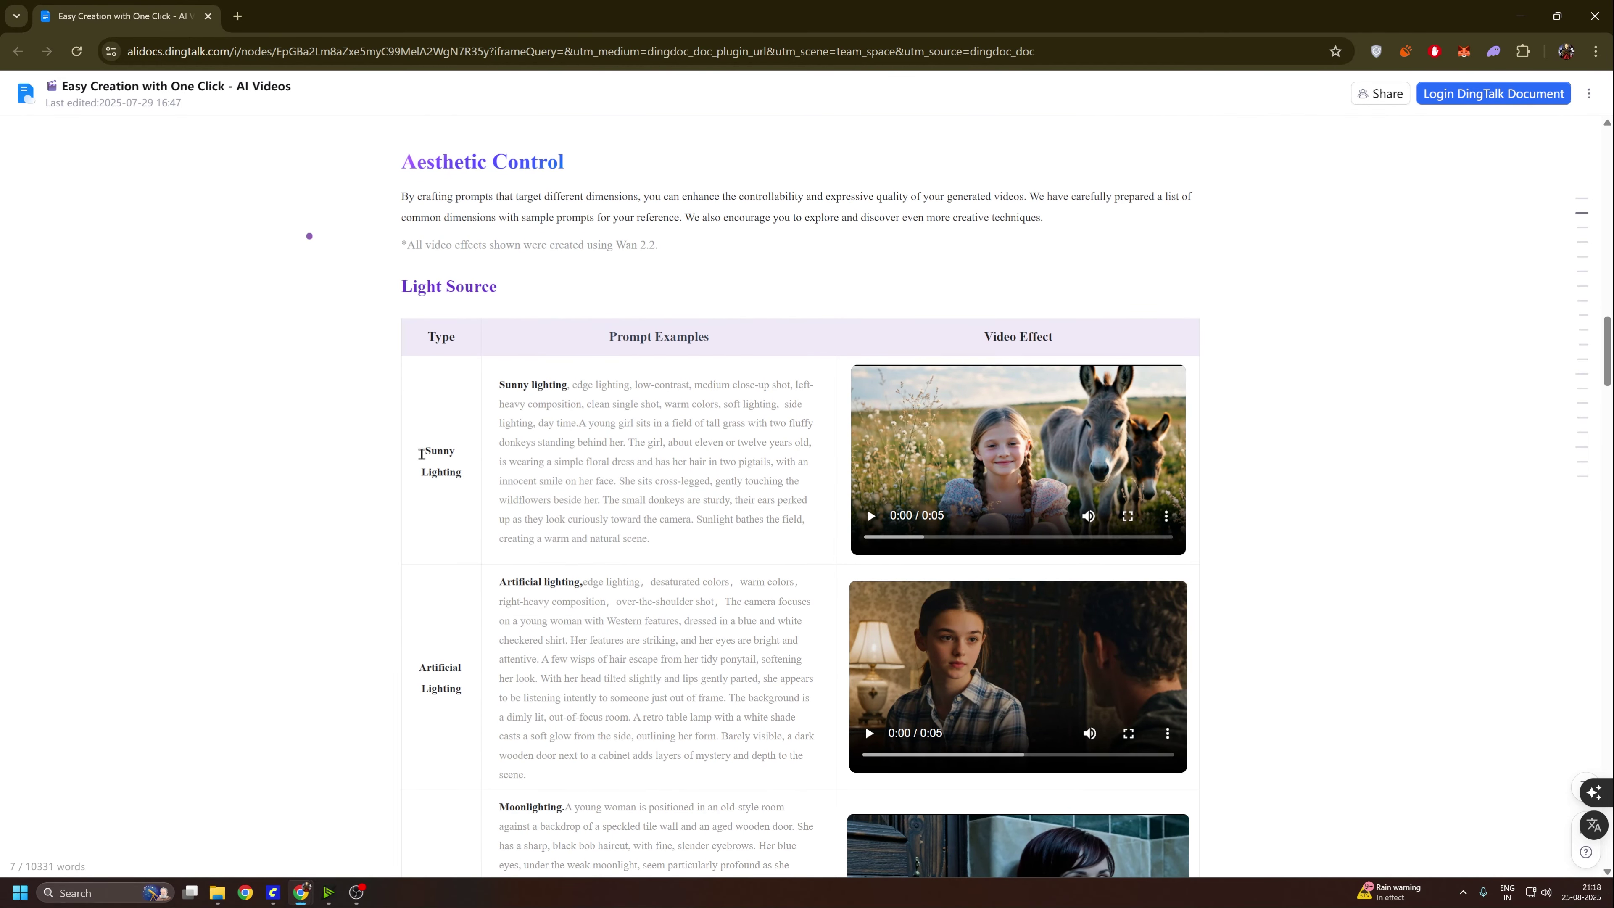
# Play the Sunny Lighting and Artificial Lighting sample videos and review the other lighting examples through Soft, Hard and Top Lighting
pyautogui.click(1074, 461)
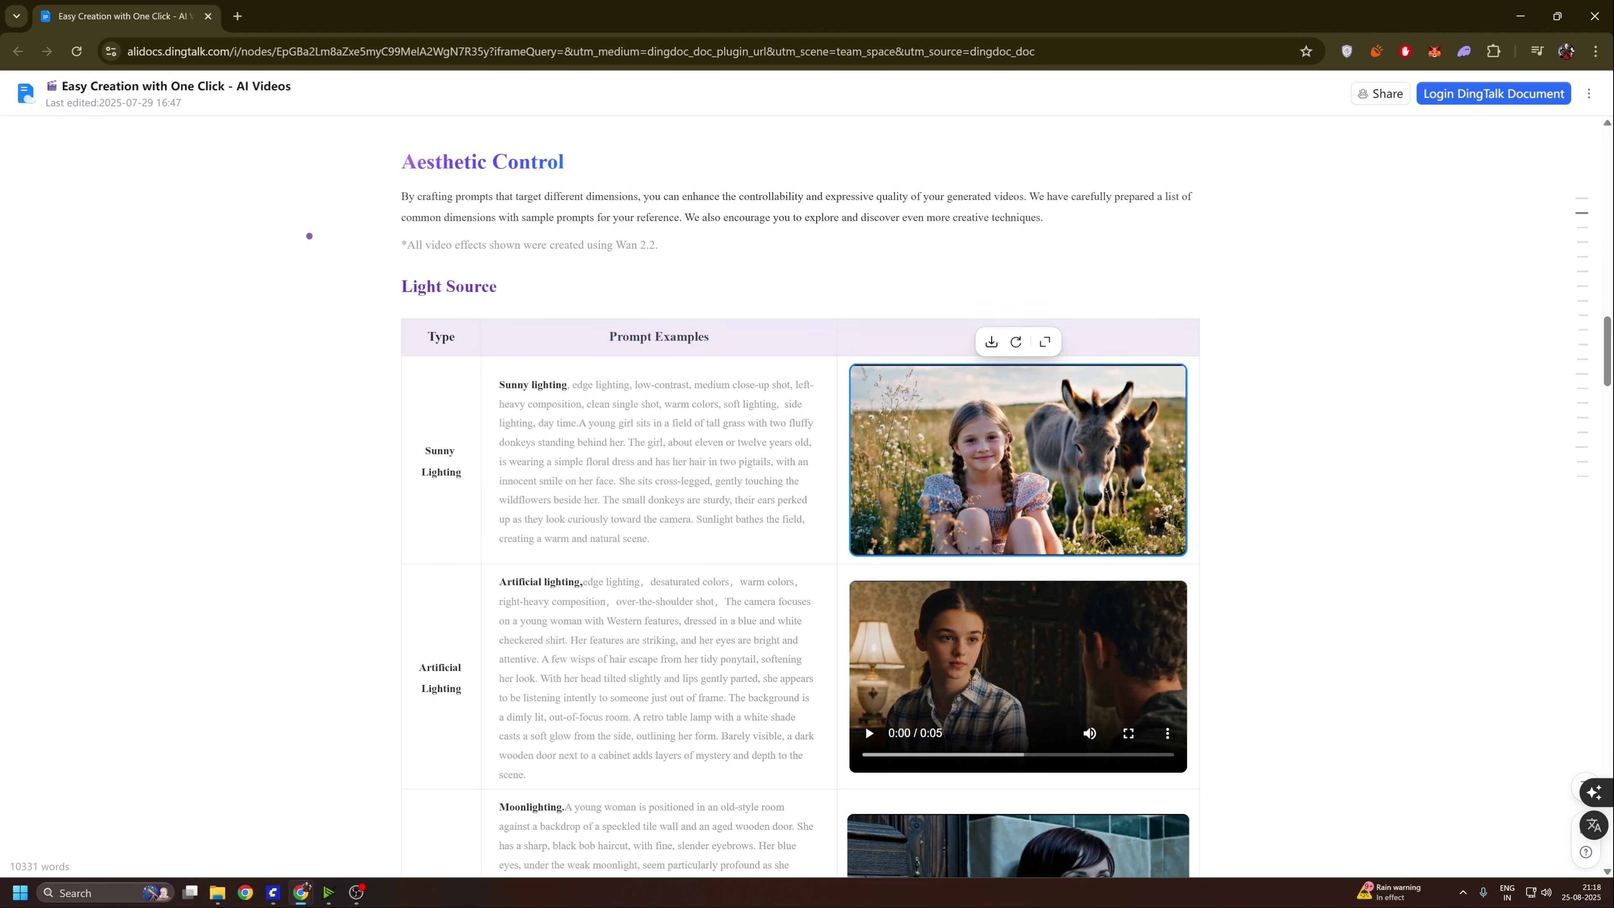
pyautogui.click(1057, 667)
pyautogui.scroll(-15, 1366, 636)
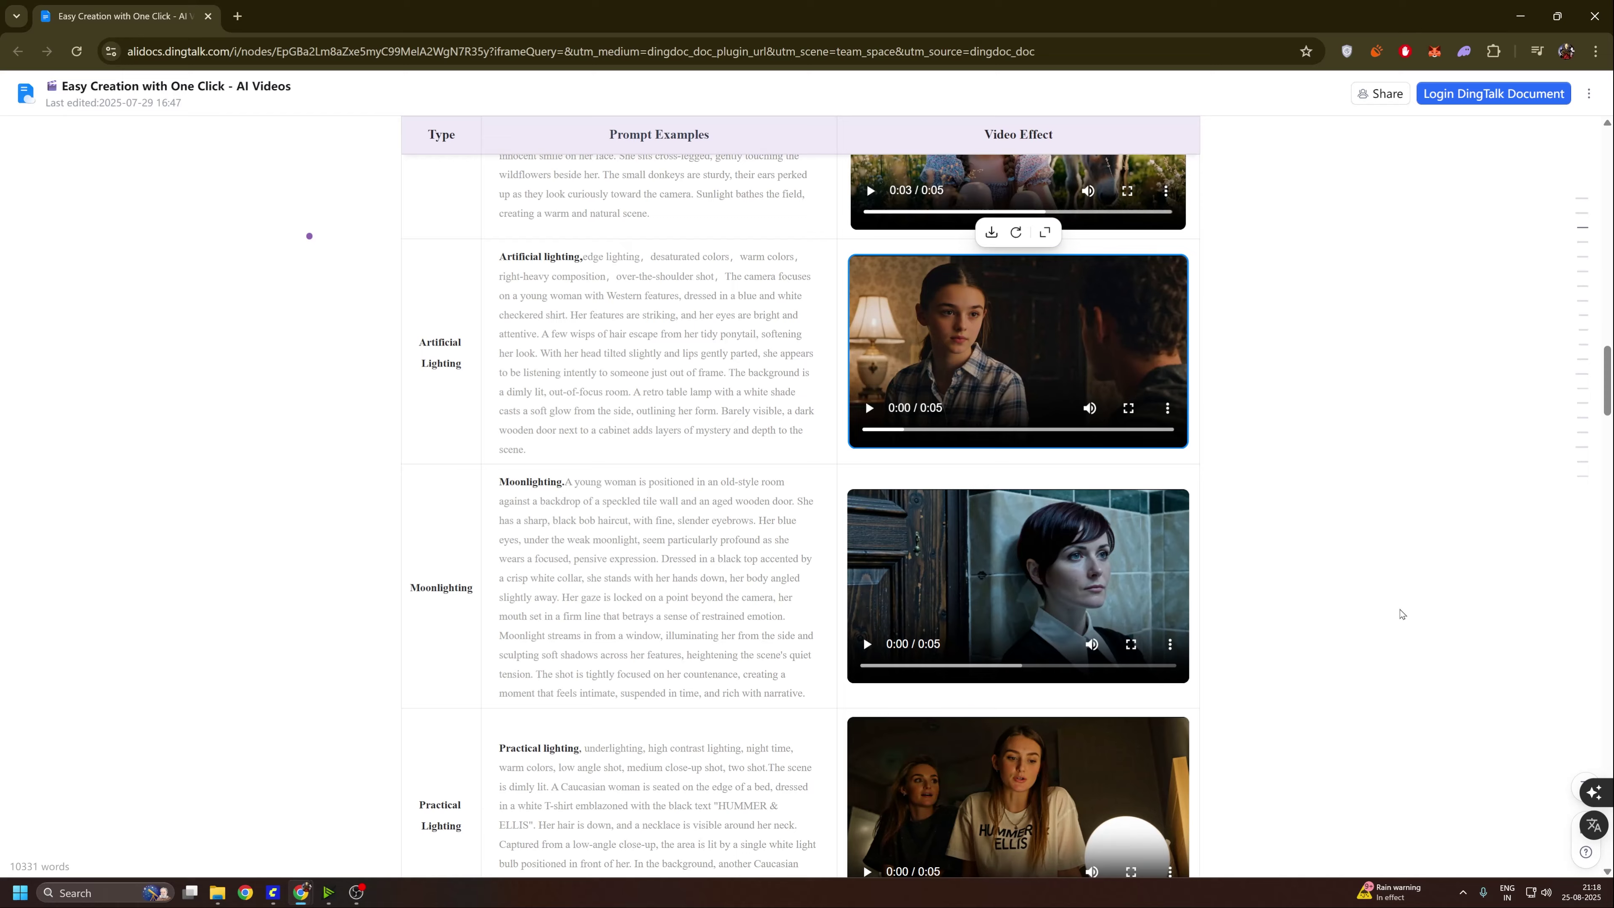
pyautogui.scroll(-2, 1401, 614)
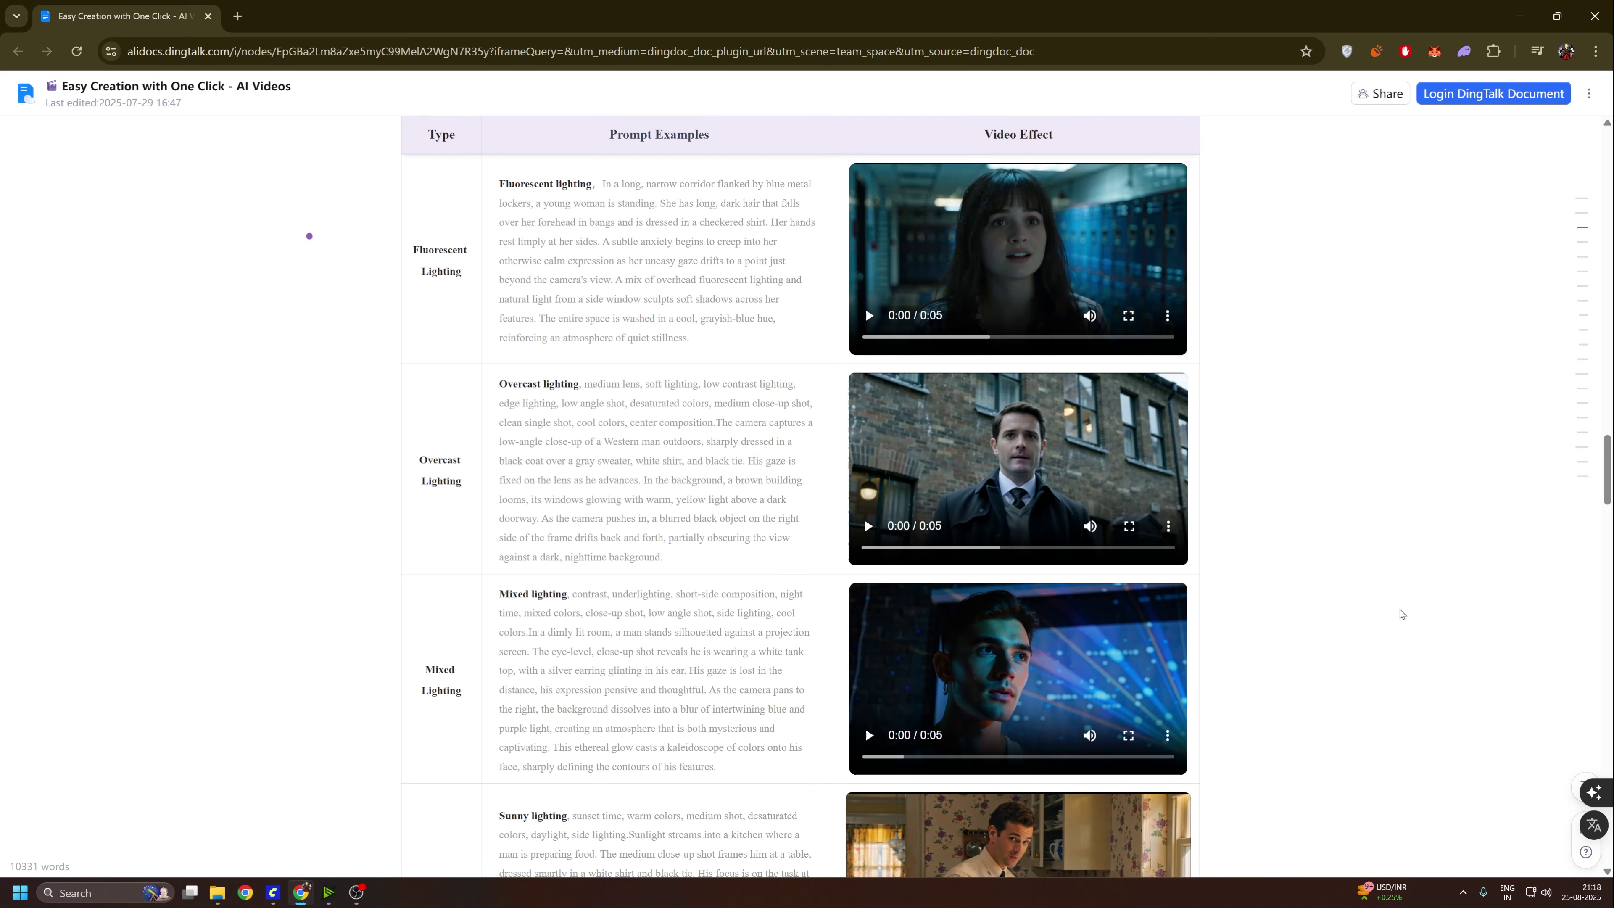
pyautogui.scroll(-10, 1401, 614)
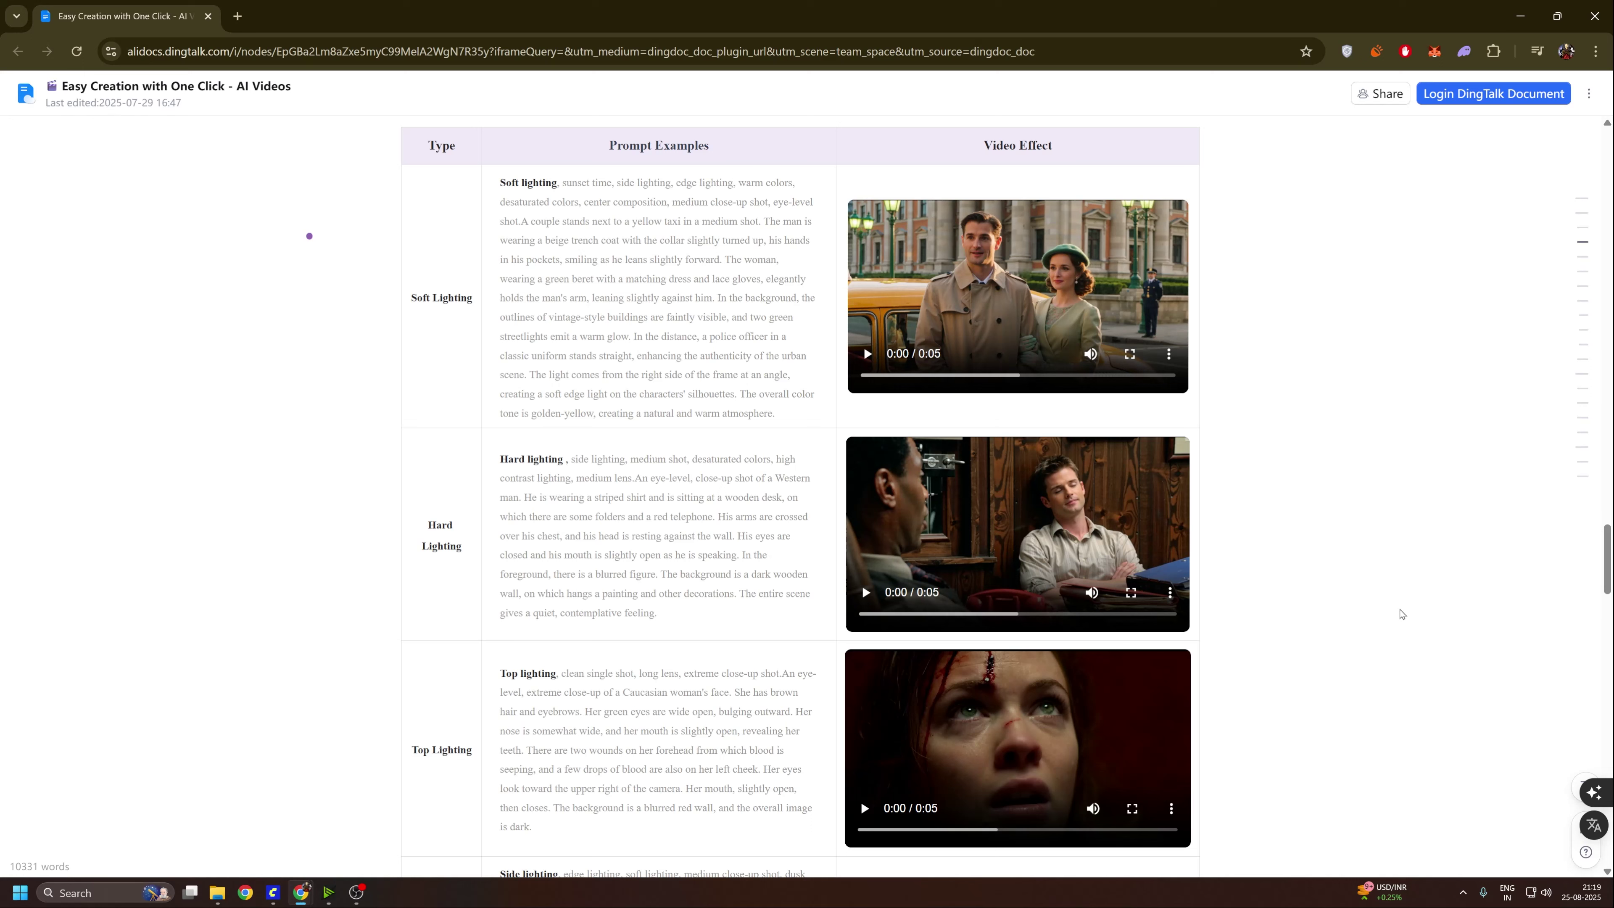
# Highlight the Time of Day heading, clear the selection, and review the Sunrise, Night and Dusk Time prompt examples
pyautogui.scroll(-15, 601, 462)
pyautogui.moveTo(533, 469); pyautogui.dragTo(404, 473)
pyautogui.click(694, 467)
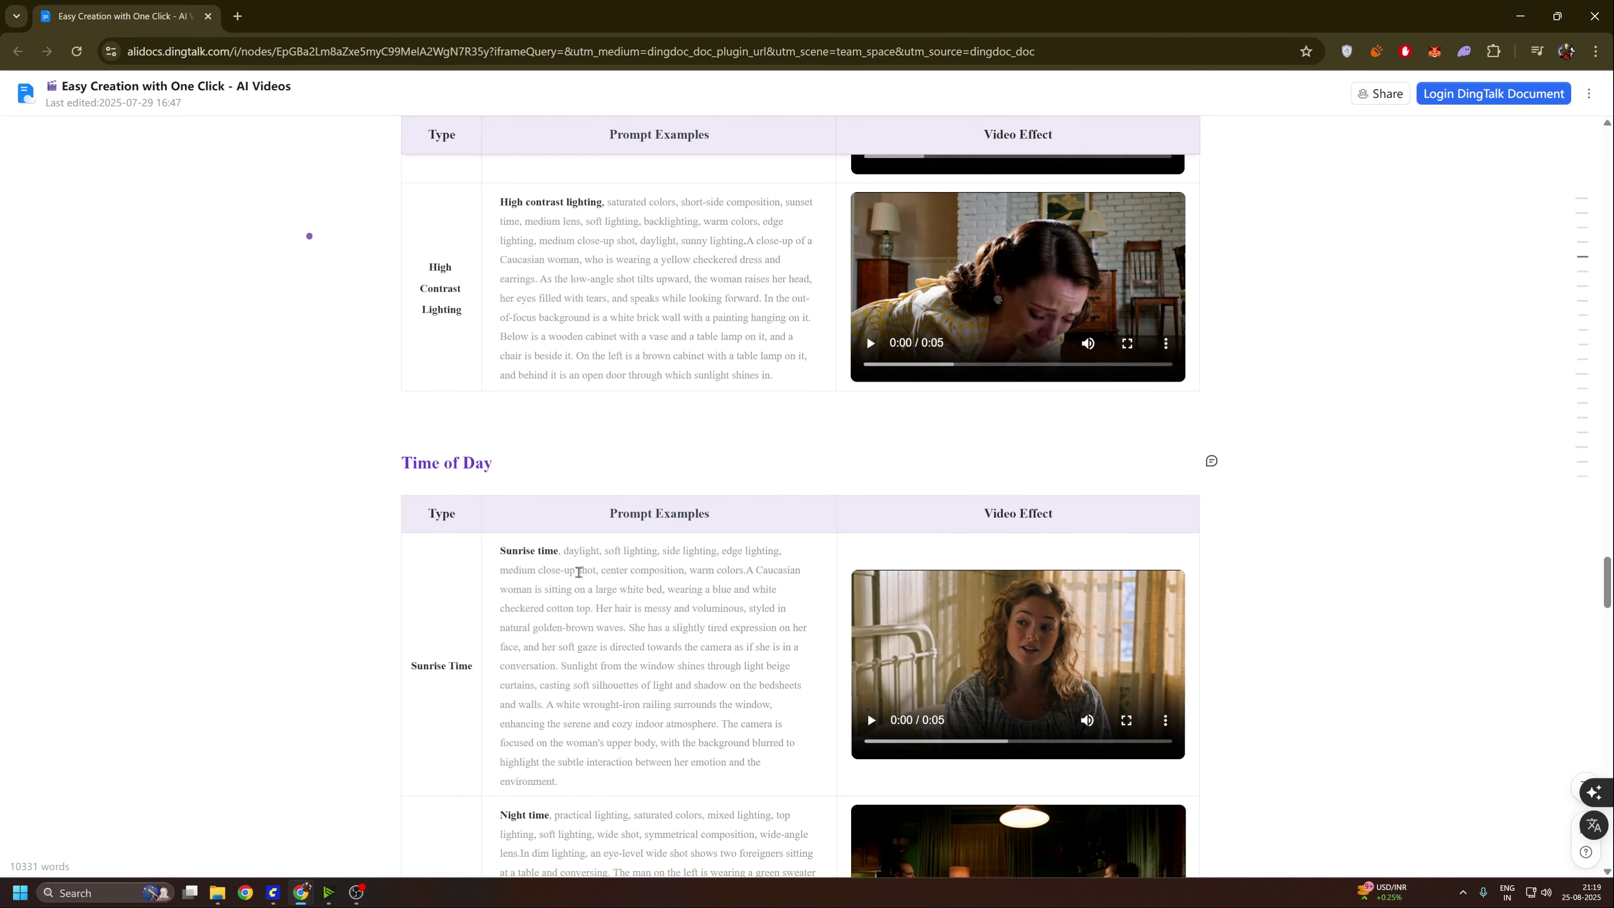
pyautogui.scroll(-4, 508, 610)
pyautogui.scroll(-1, 443, 594)
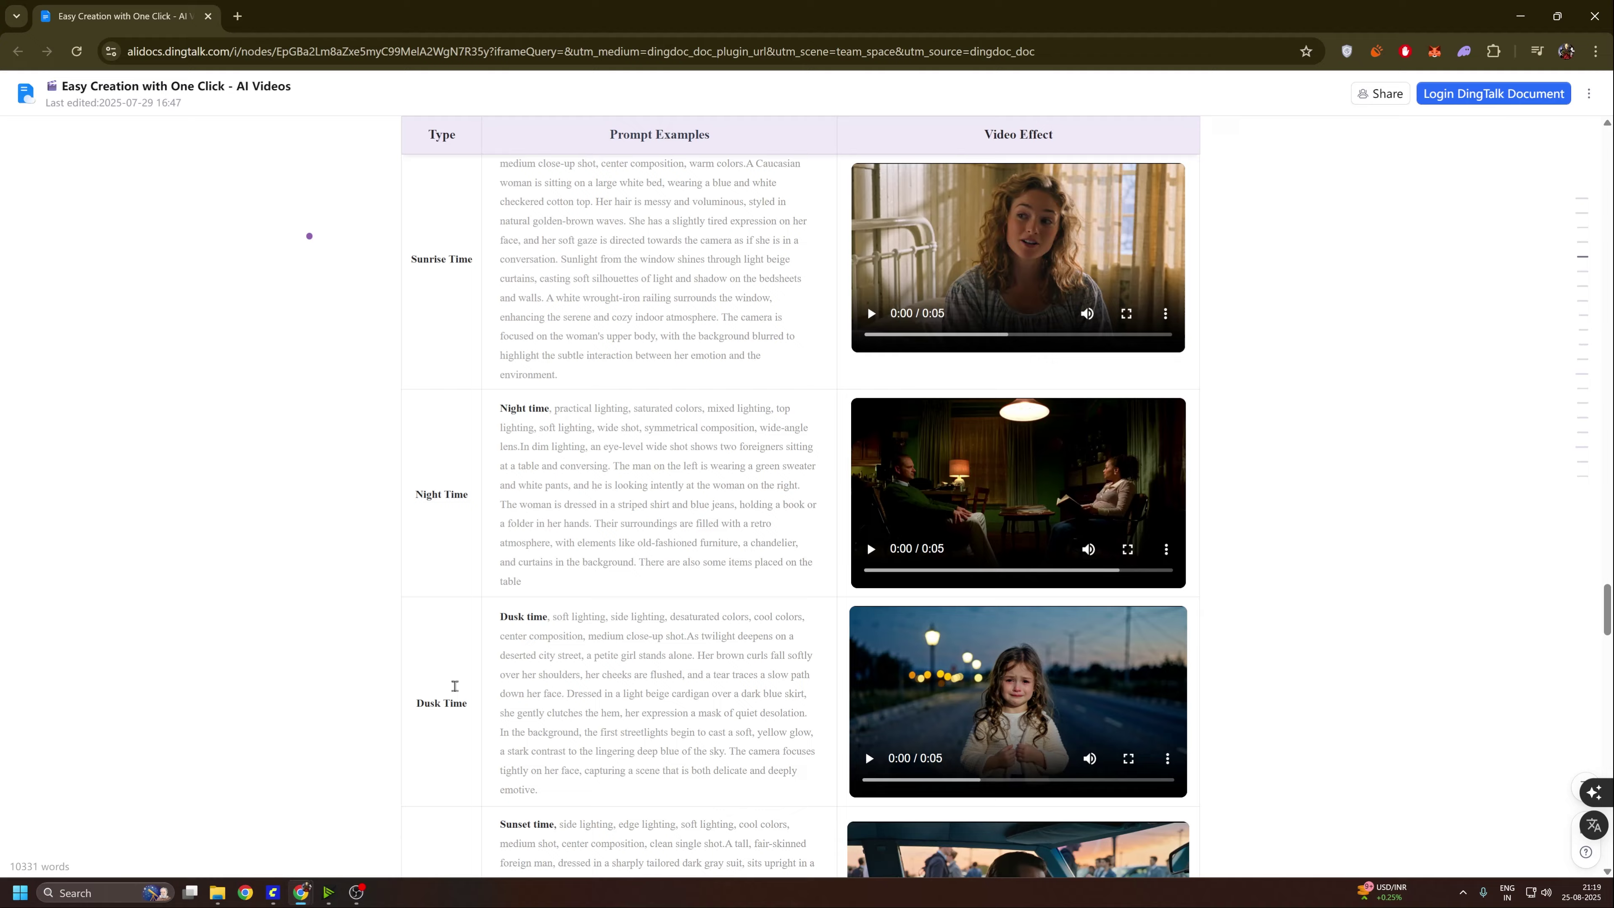
# Highlight the Medium Lens type under Focal Length and review the examples onward to the sports prompts such as Tennis, Snowboarder and Basketball
pyautogui.scroll(-10, 454, 685)
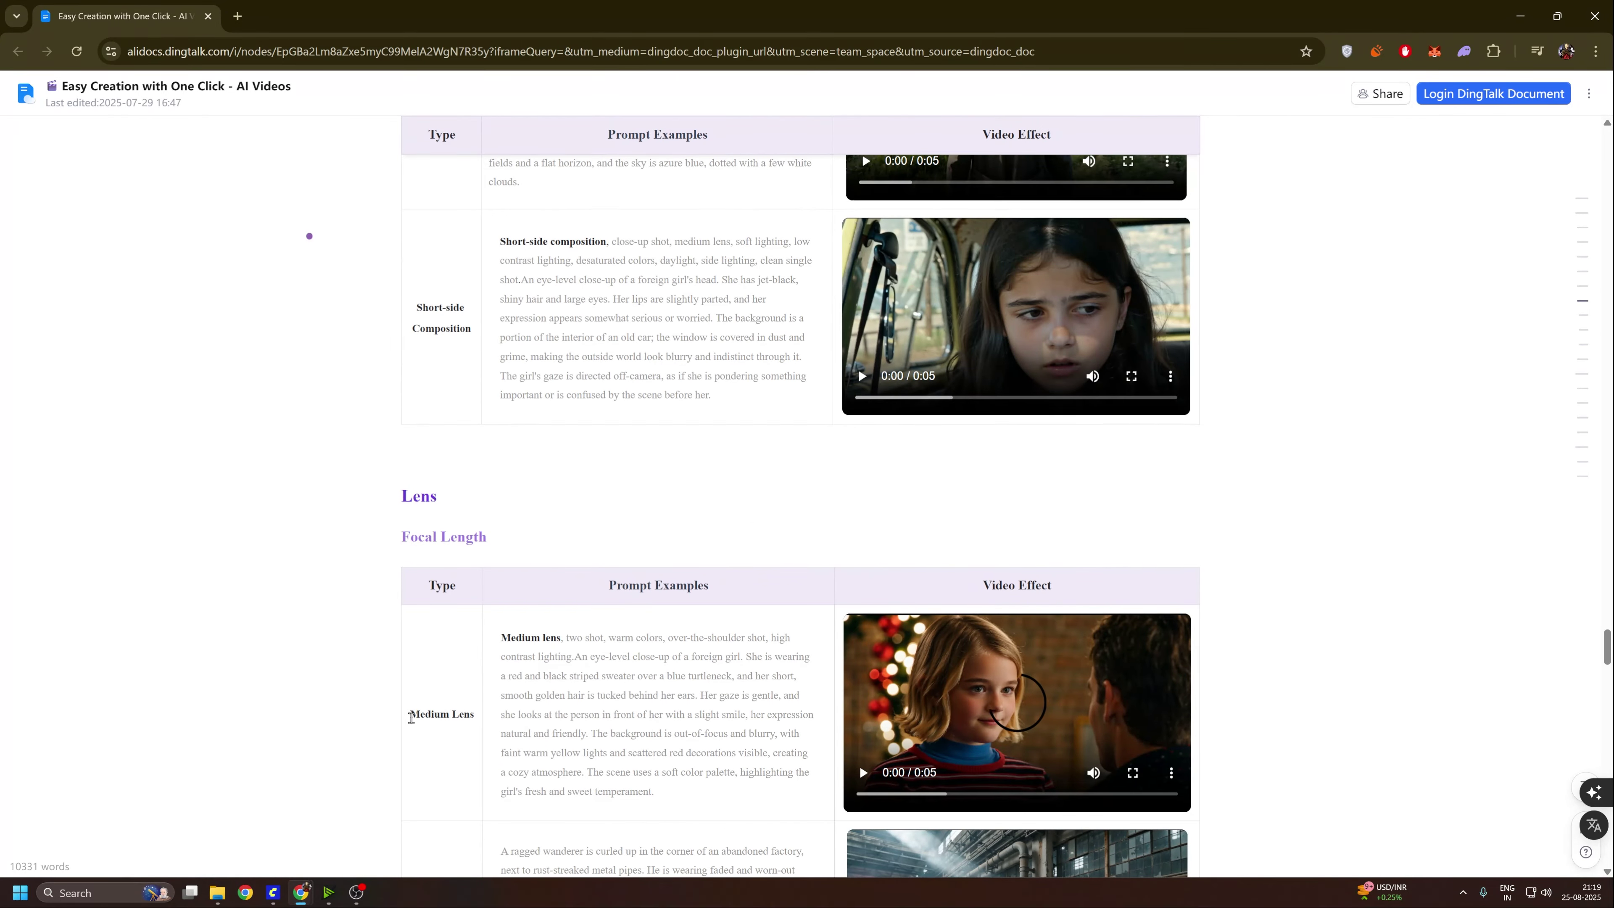
pyautogui.moveTo(411, 716); pyautogui.dragTo(475, 715)
pyautogui.scroll(-5, 1425, 683)
pyautogui.scroll(-20, 1425, 682)
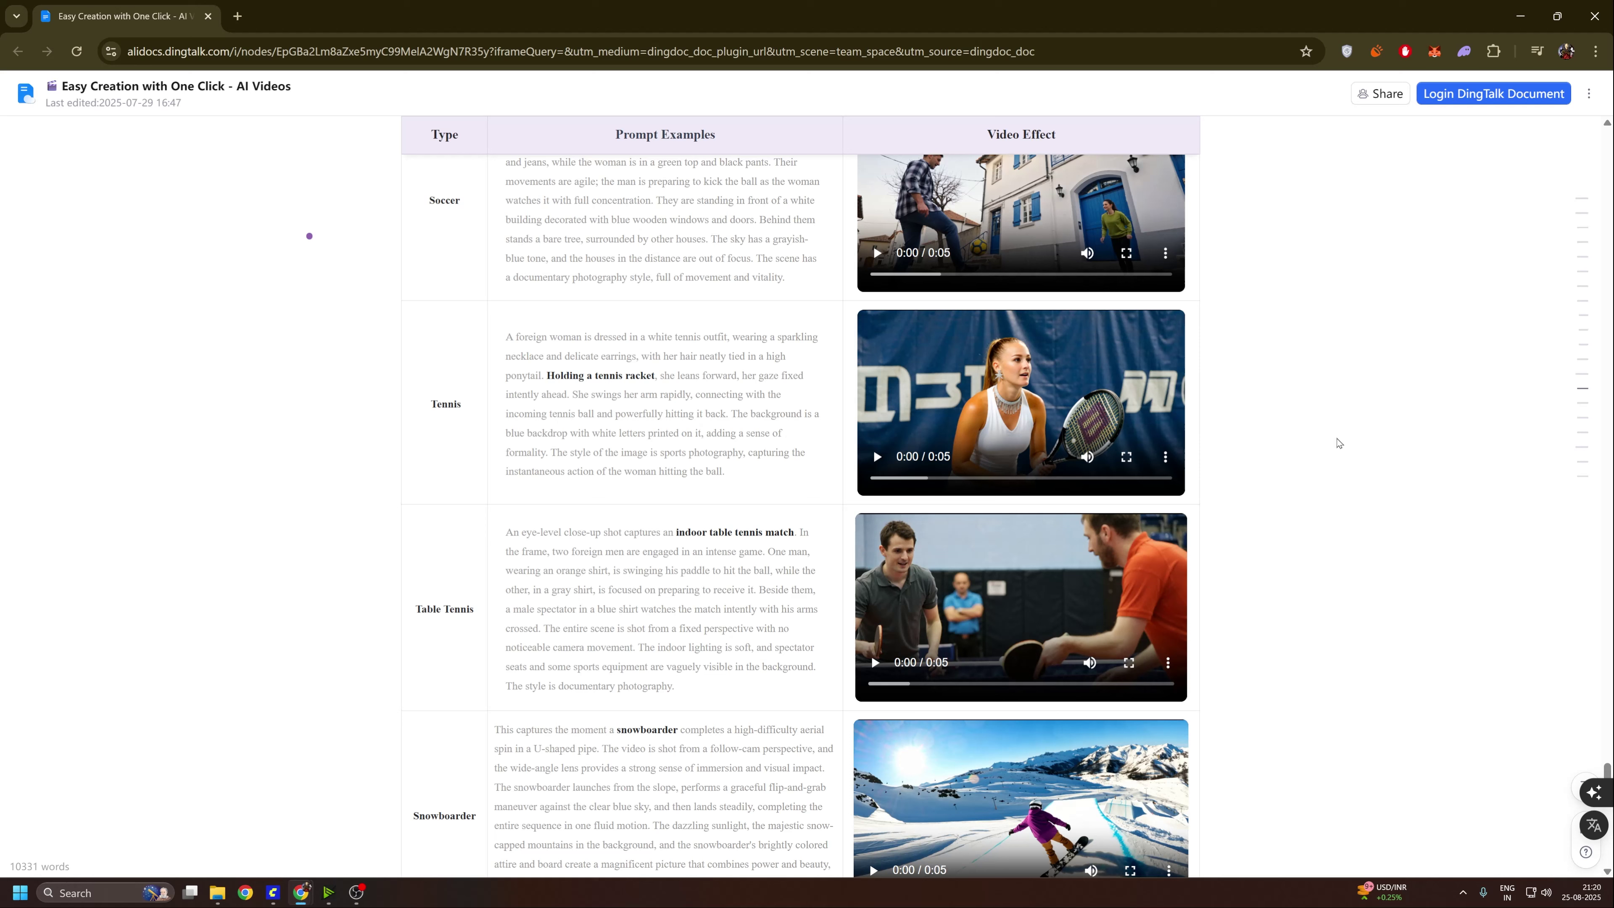
pyautogui.scroll(-12, 1341, 571)
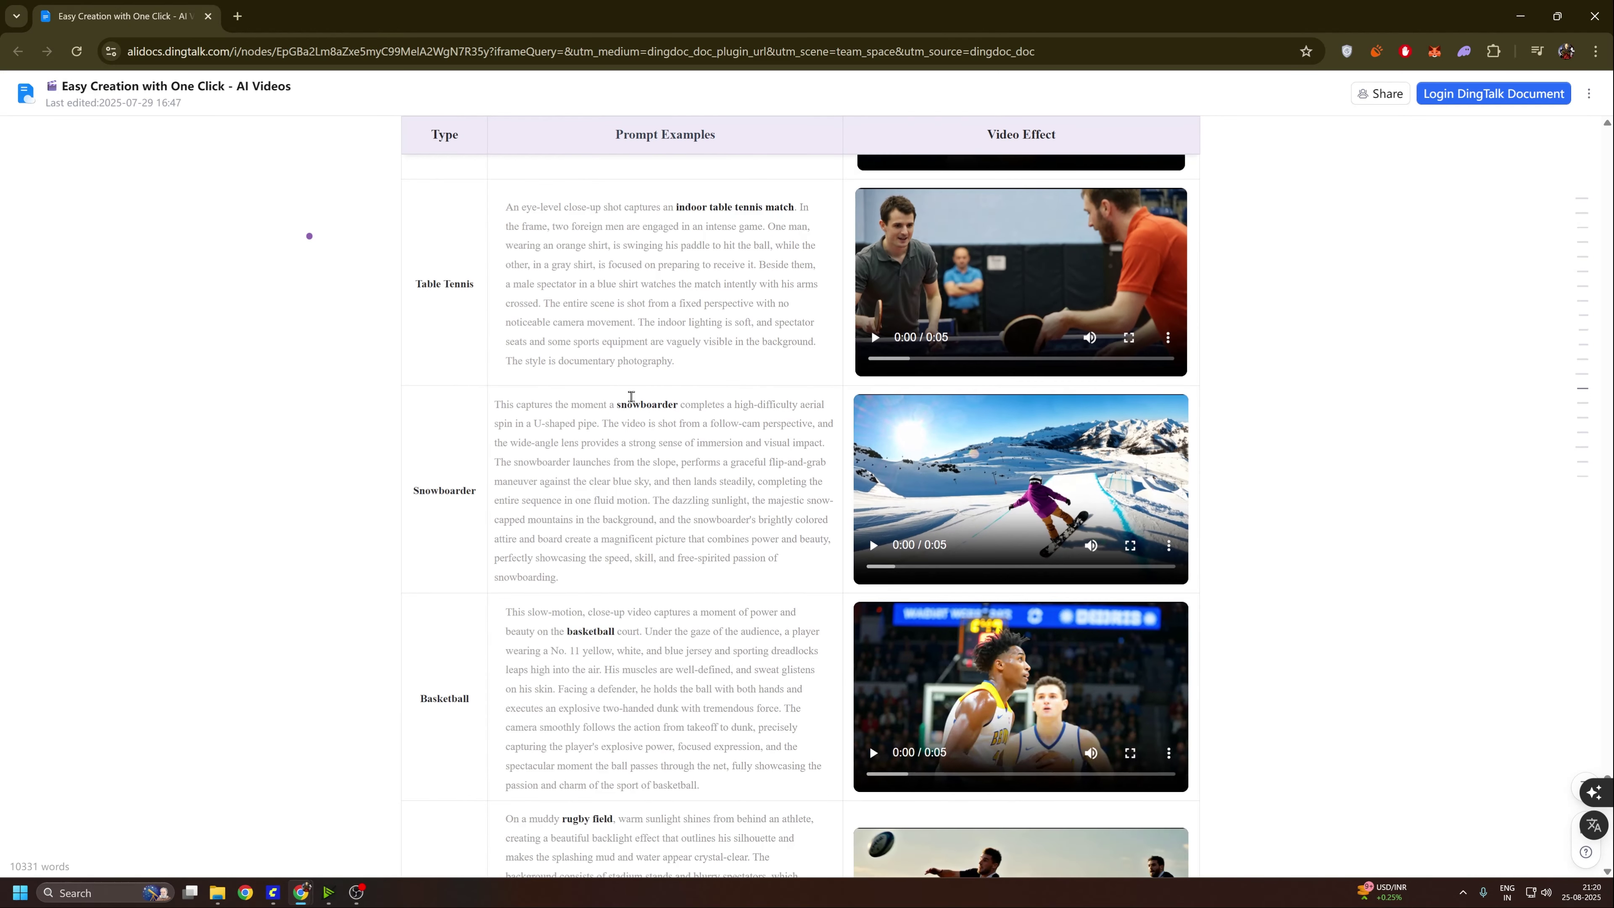